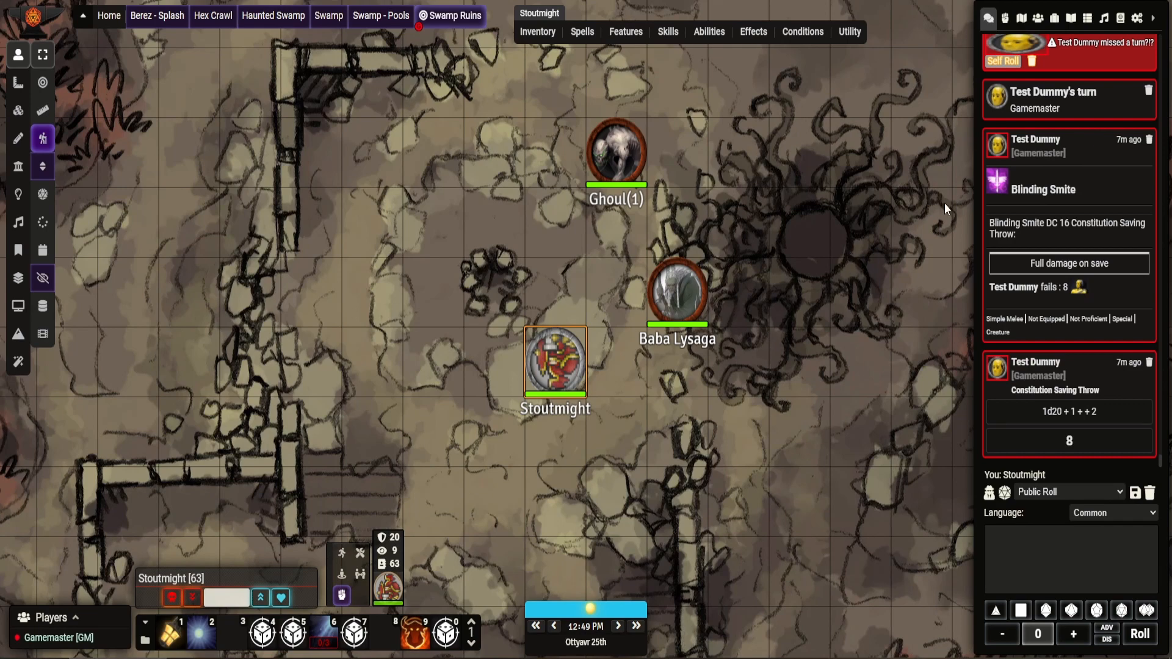
# - Filter the world's module list for "tidy" to check the Tidy5e Sheet module, and close the module management window
pyautogui.click(1136, 18)
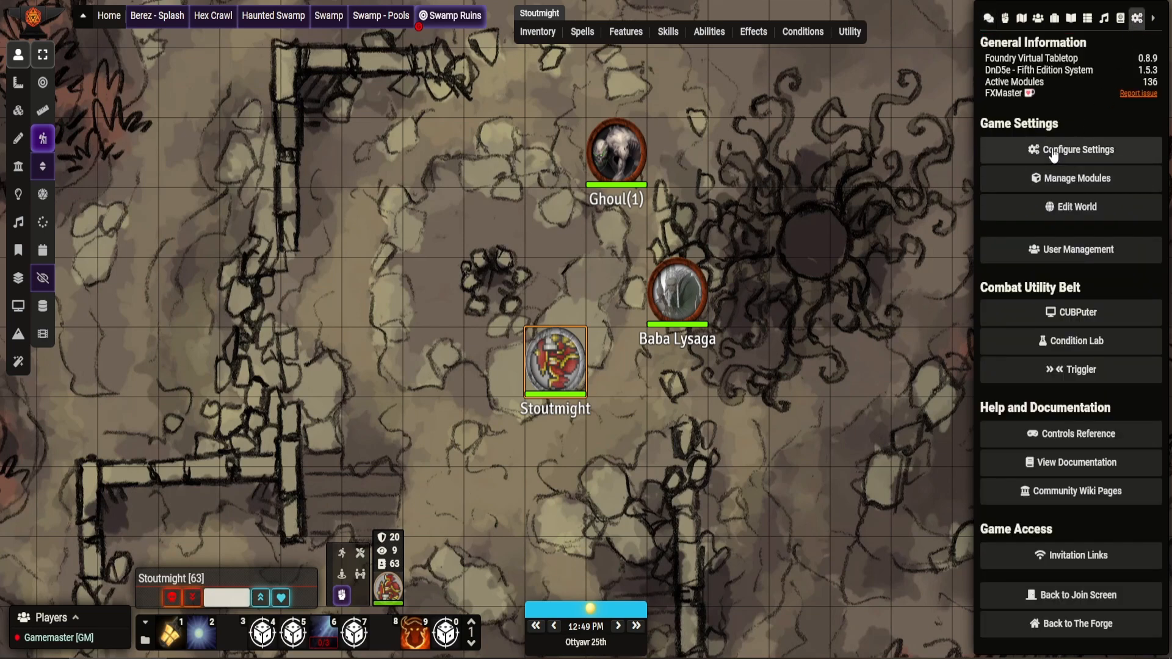
pyautogui.click(1053, 178)
pyautogui.click(487, 105)
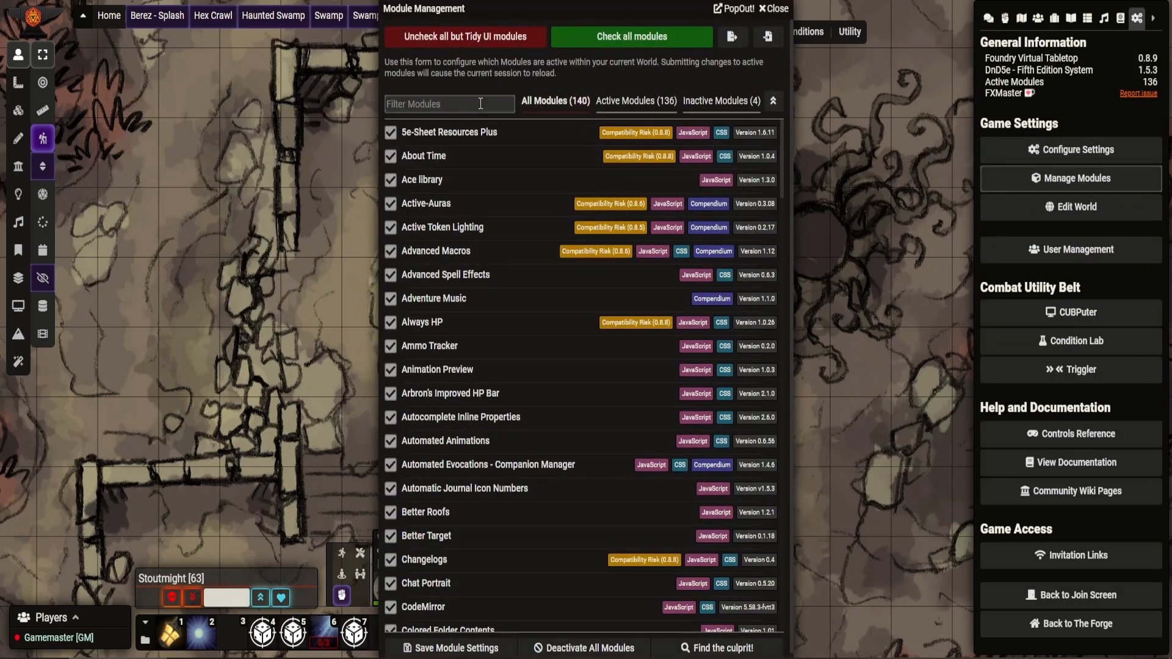
pyautogui.write('ti')
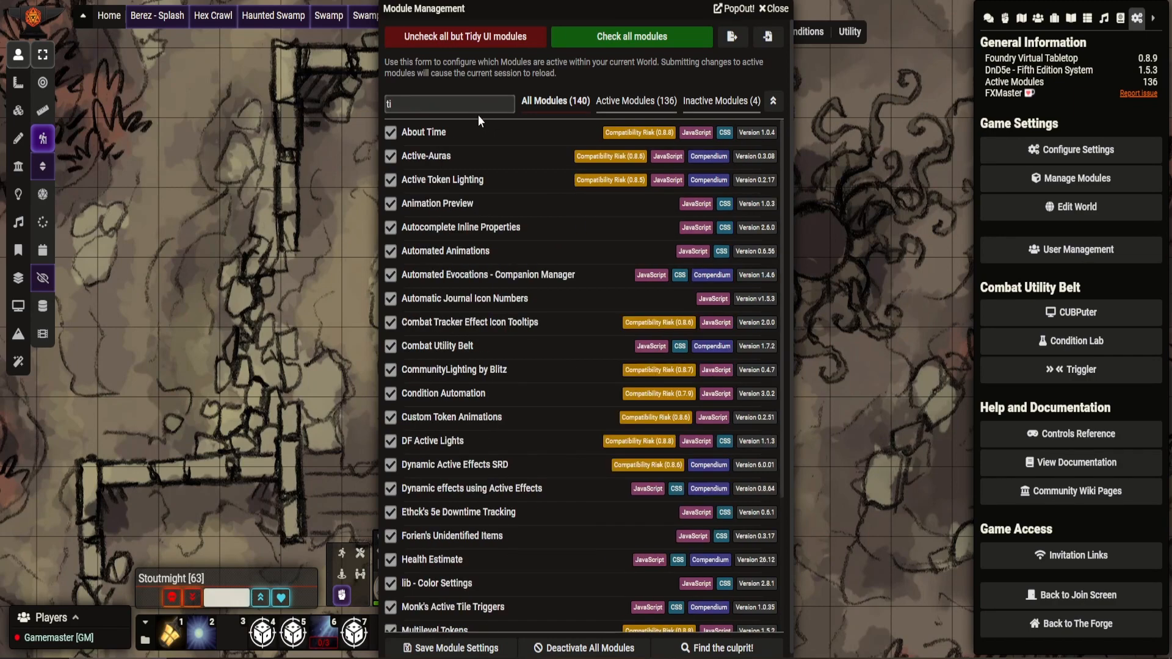
pyautogui.write('dy')
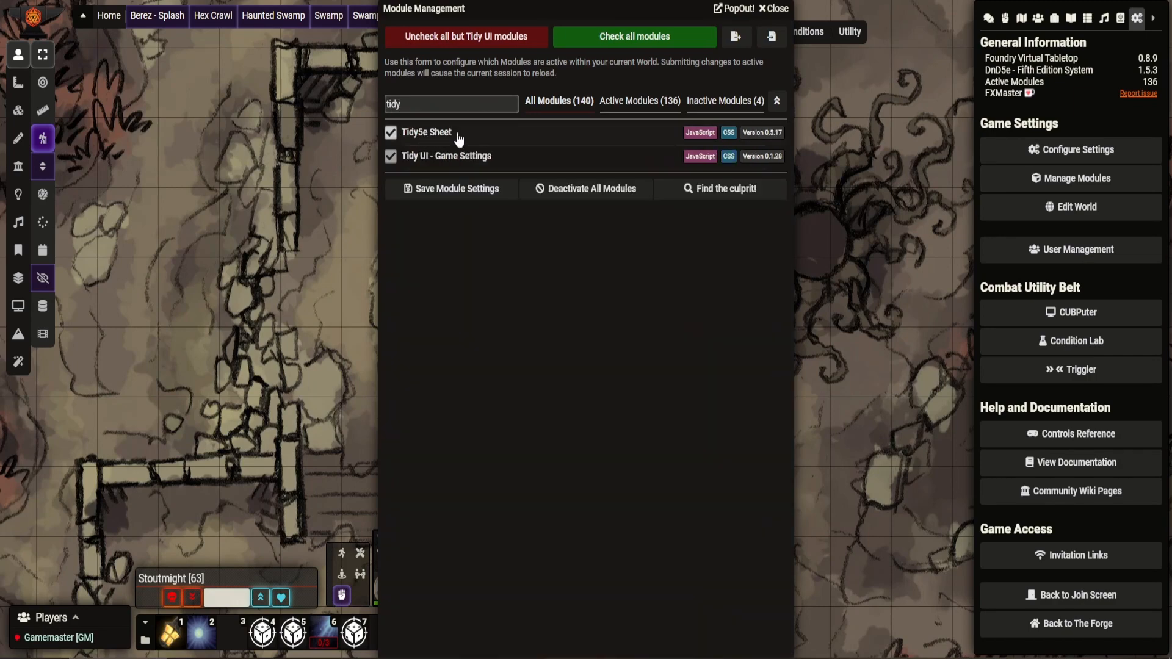
pyautogui.click(771, 8)
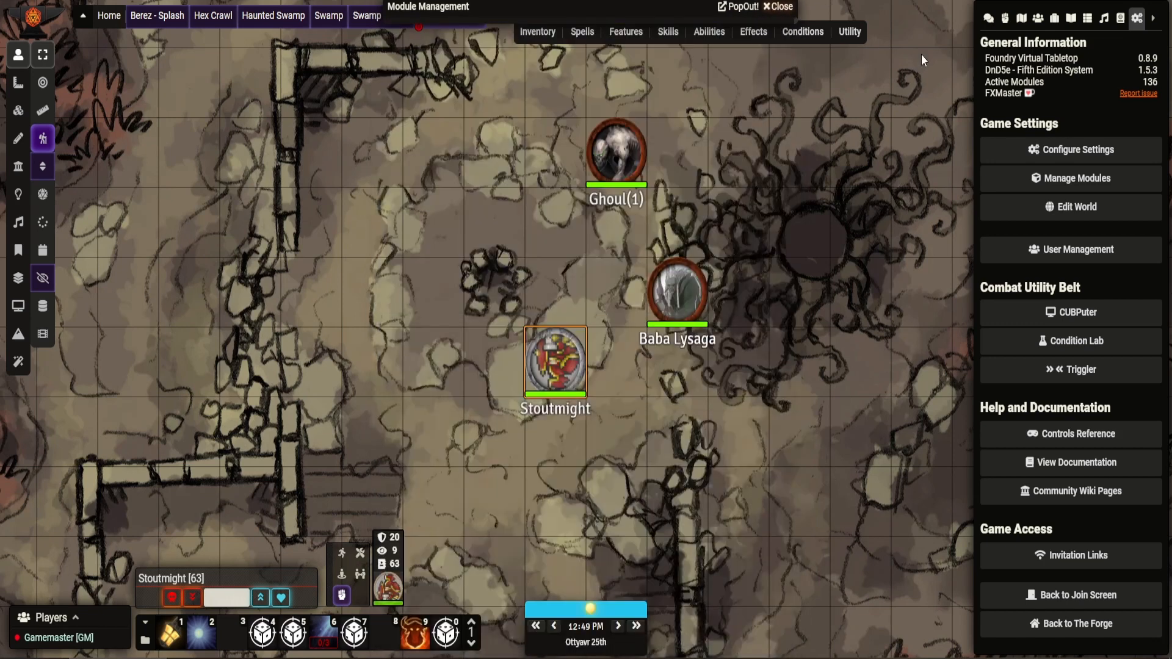
# - Open Stoutmight's character sheet with its sheet configuration, and show the character's attributes
pyautogui.doubleClick(562, 366)
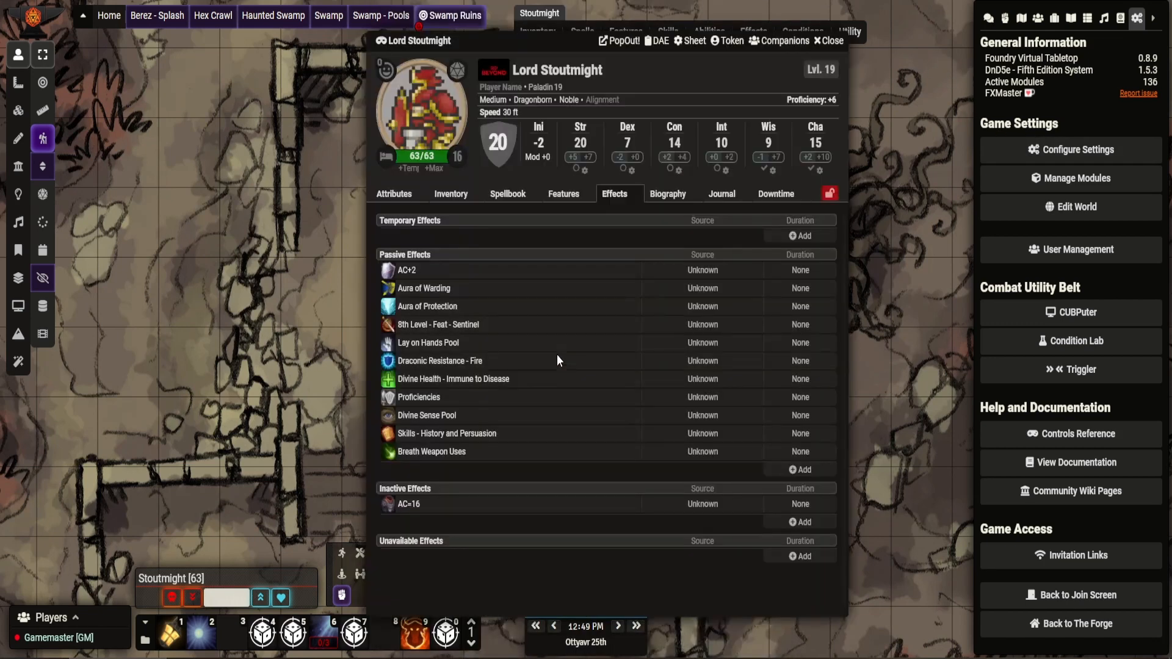
pyautogui.click(690, 40)
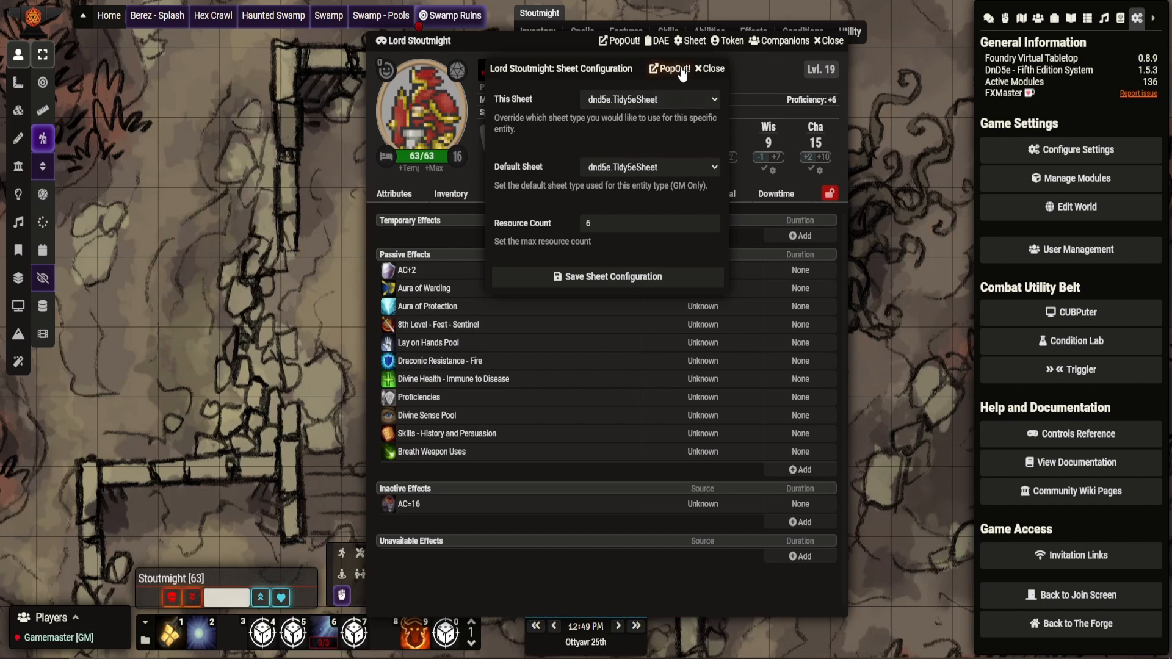
pyautogui.click(700, 68)
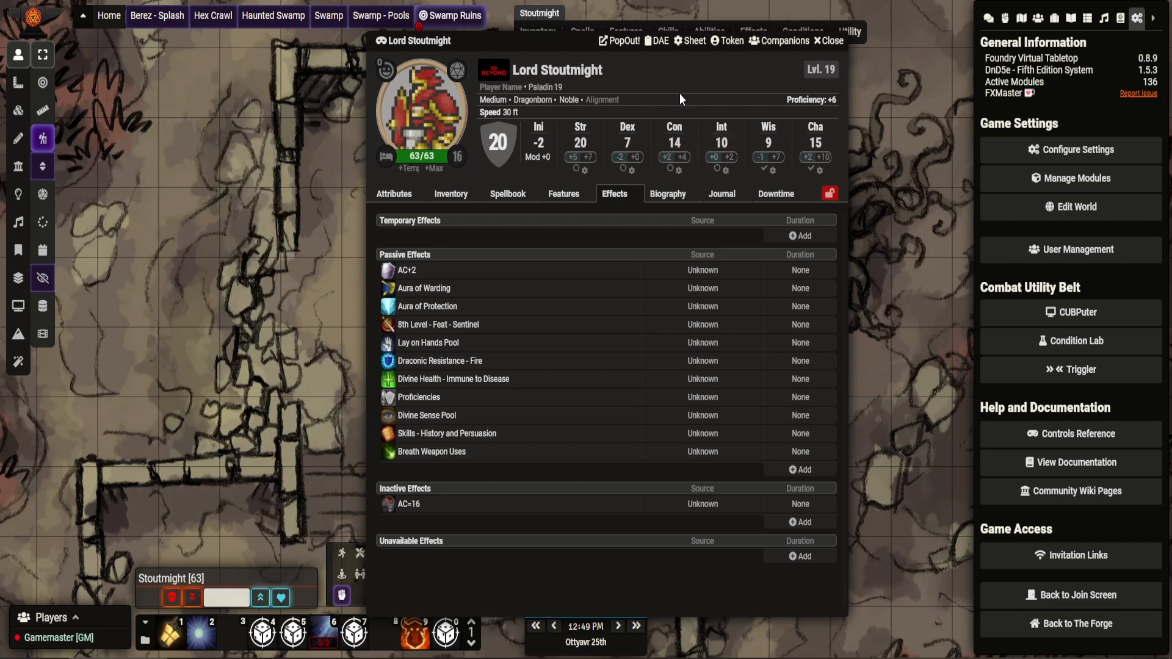
pyautogui.click(690, 40)
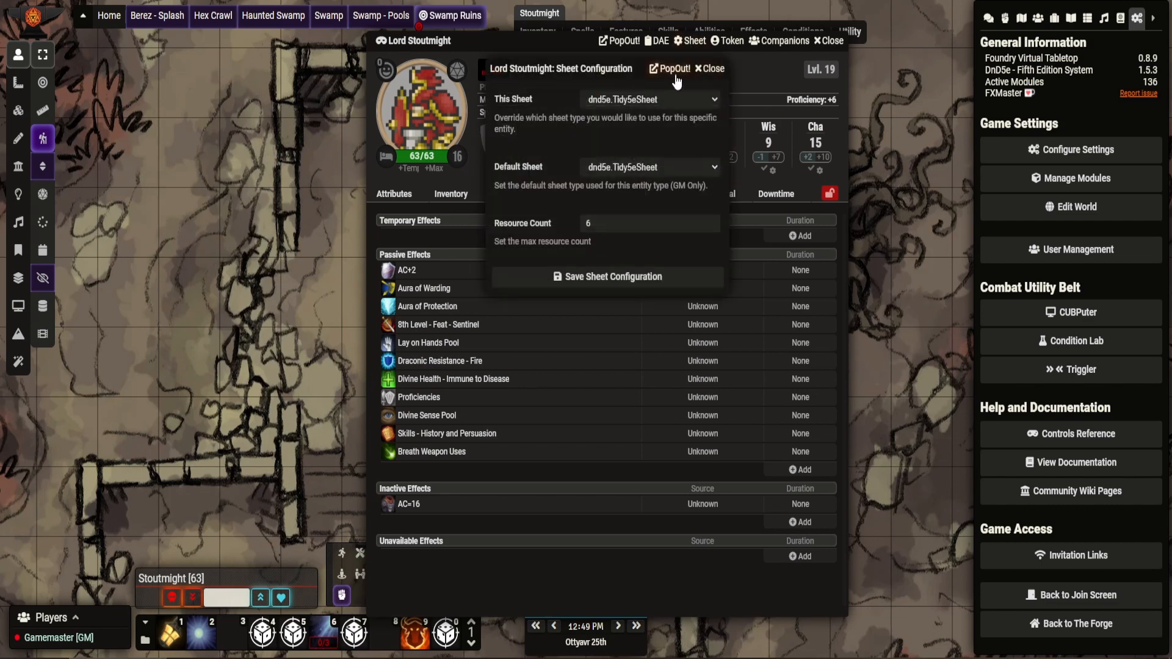
pyautogui.click(393, 194)
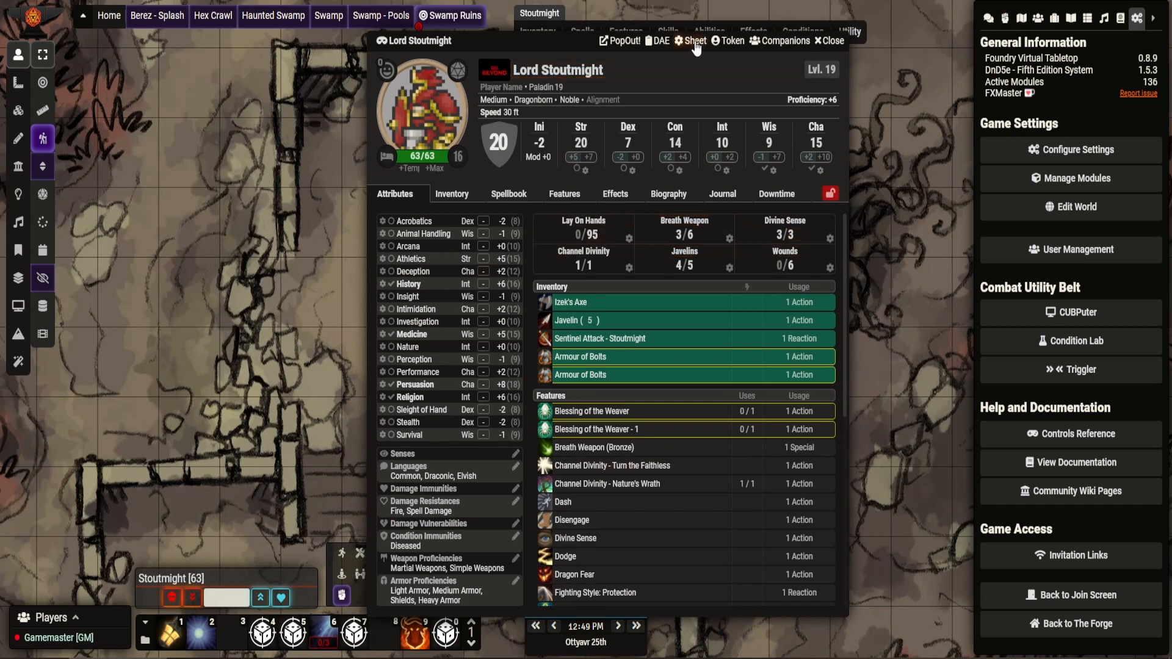
# - Separate the character sheet and configuration windows, set This Sheet to Default Sheet for Lord Stoutmight, and save
pyautogui.moveTo(566, 41); pyautogui.dragTo(313, 17)
pyautogui.moveTo(629, 70); pyautogui.dragTo(780, 87)
pyautogui.click(791, 124)
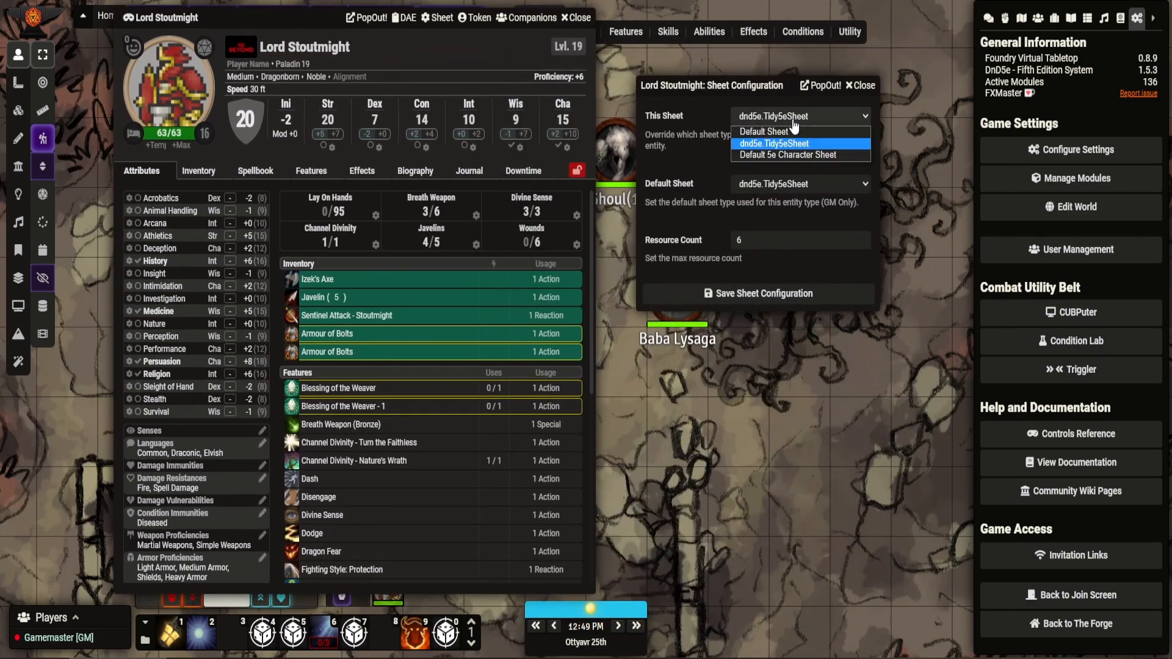
pyautogui.click(799, 153)
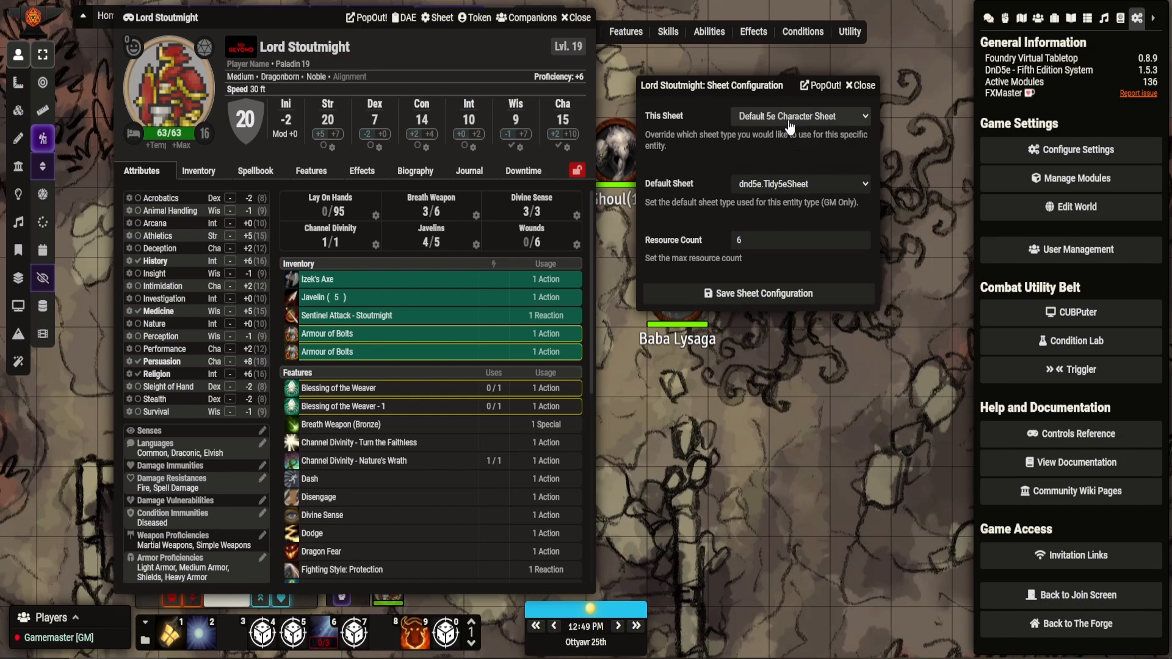
pyautogui.click(790, 127)
pyautogui.click(790, 128)
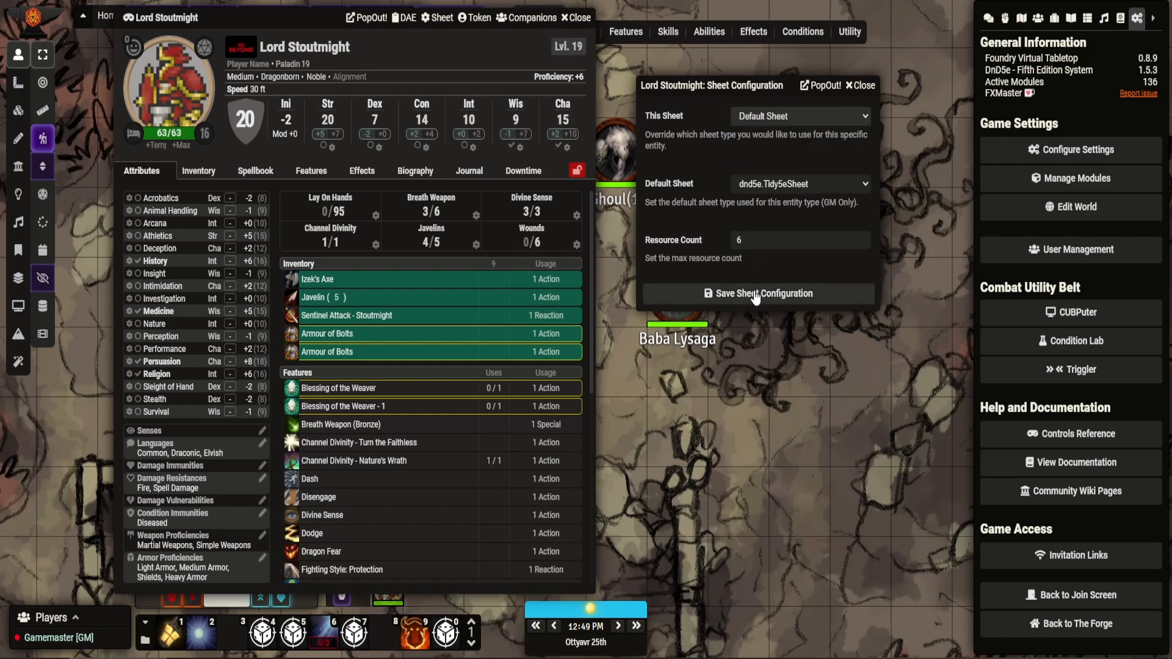
pyautogui.click(755, 296)
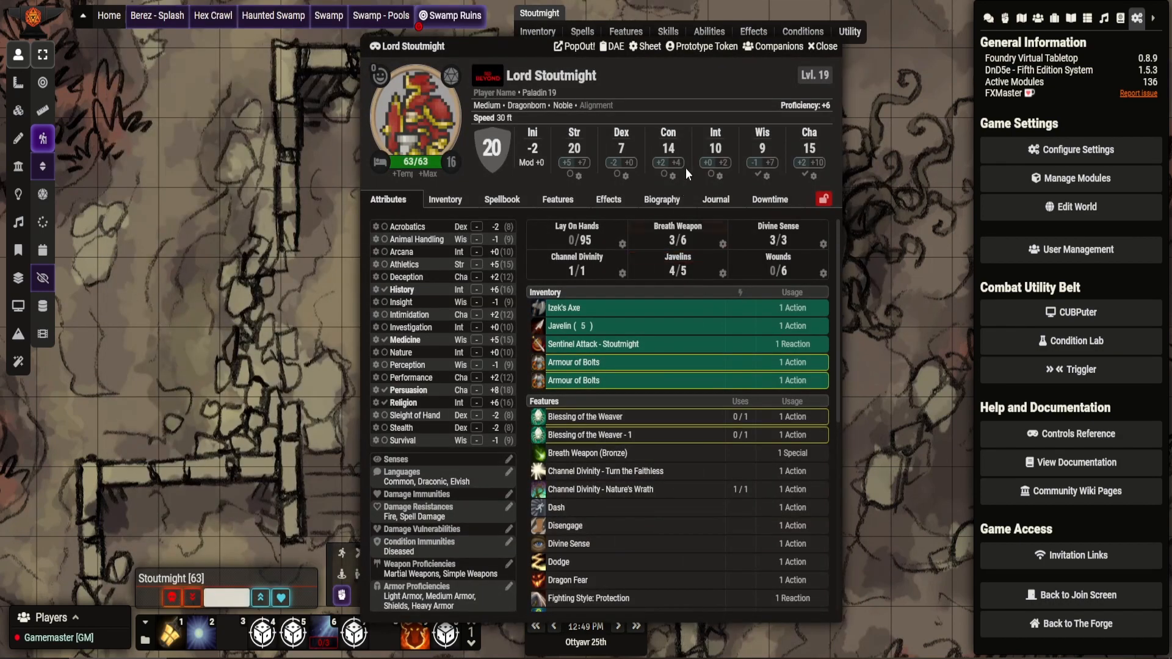
# - Reopen Stoutmight's character sheet and save its sheet configuration with This Sheet set to Default 5e Character Sheet
pyautogui.click(828, 46)
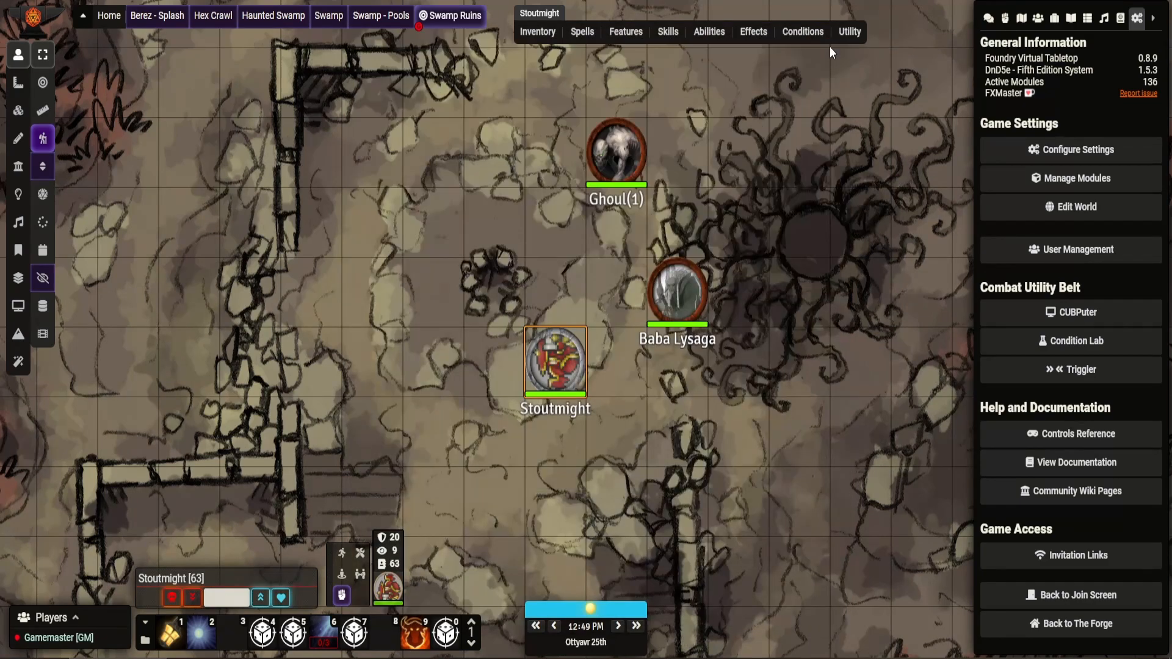
pyautogui.doubleClick(545, 353)
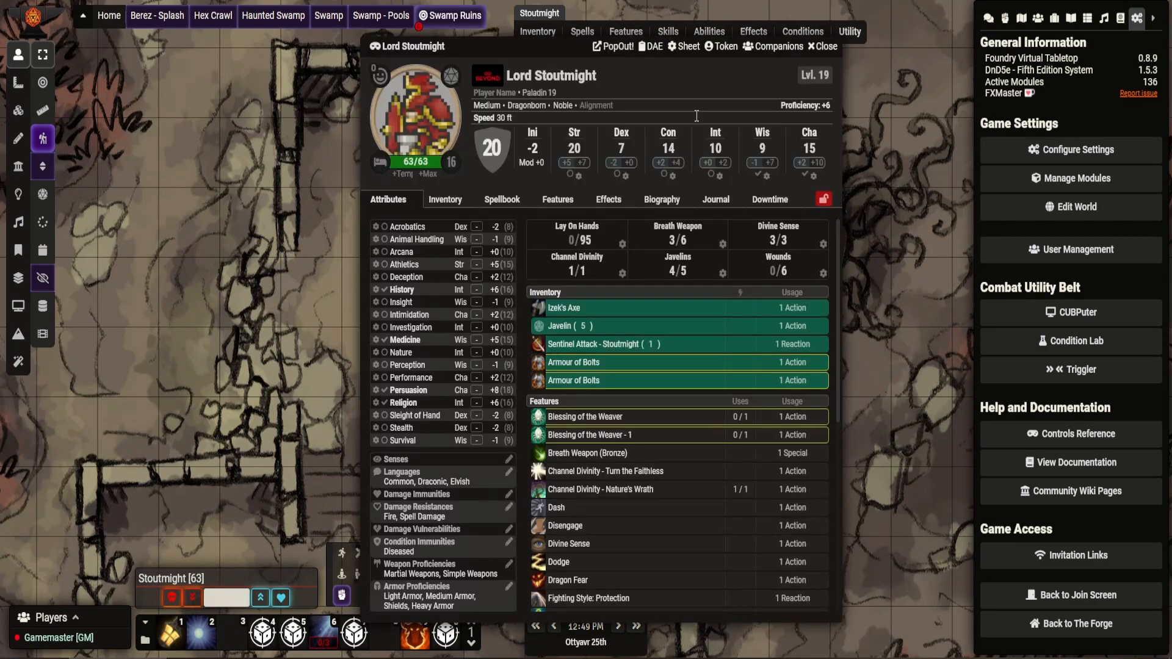
pyautogui.click(690, 49)
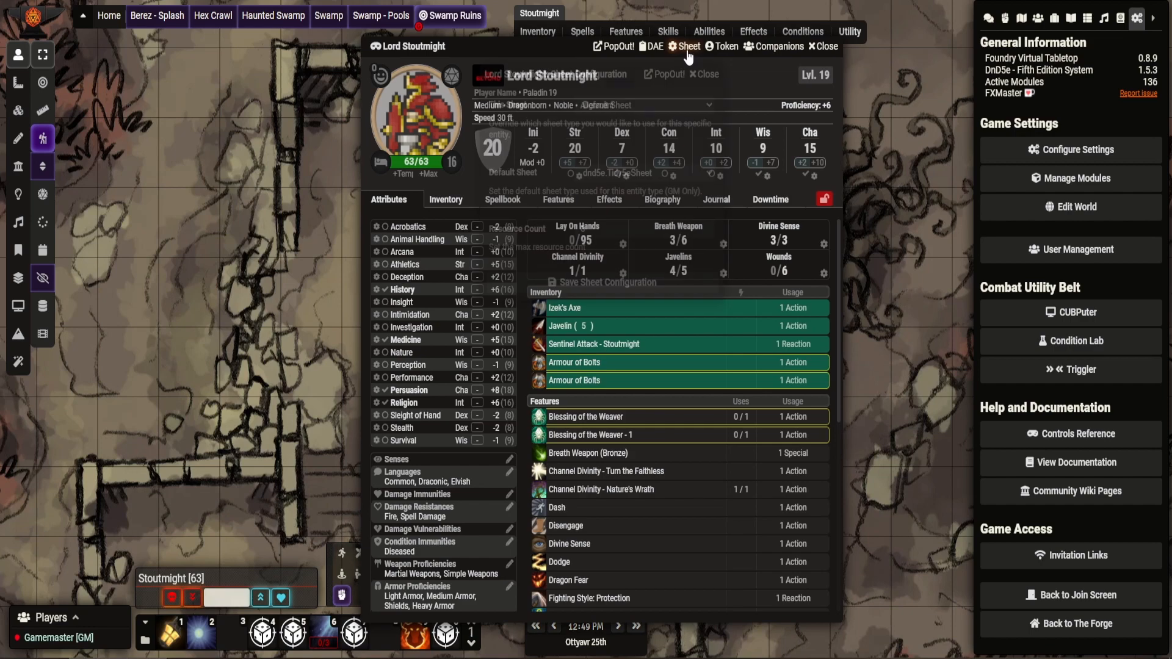
pyautogui.click(673, 105)
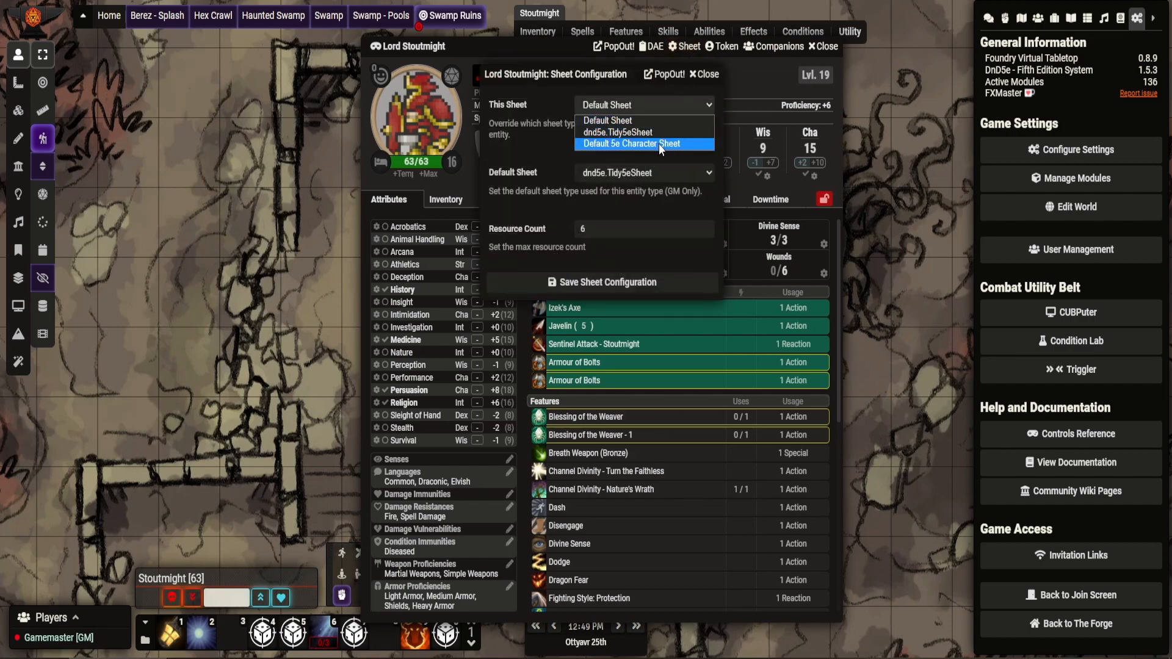
pyautogui.click(658, 144)
pyautogui.click(607, 284)
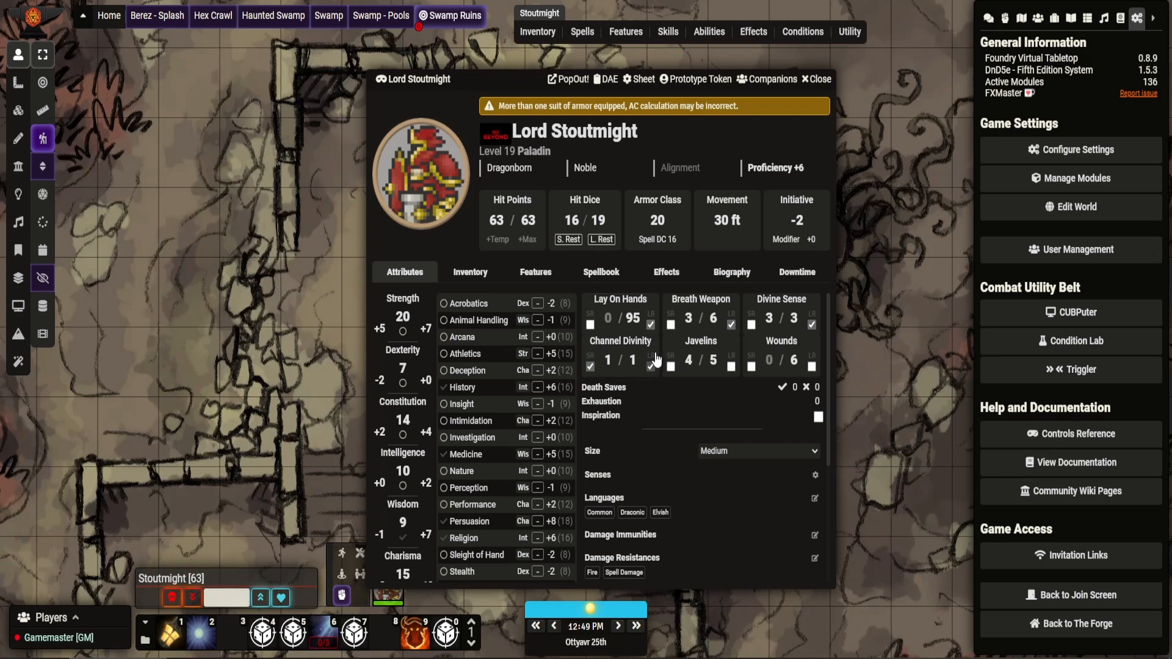
# - Look through the attributes, inventory, features and spellbook in the default 5e character sheet layout
pyautogui.scroll(-3, 656, 360)
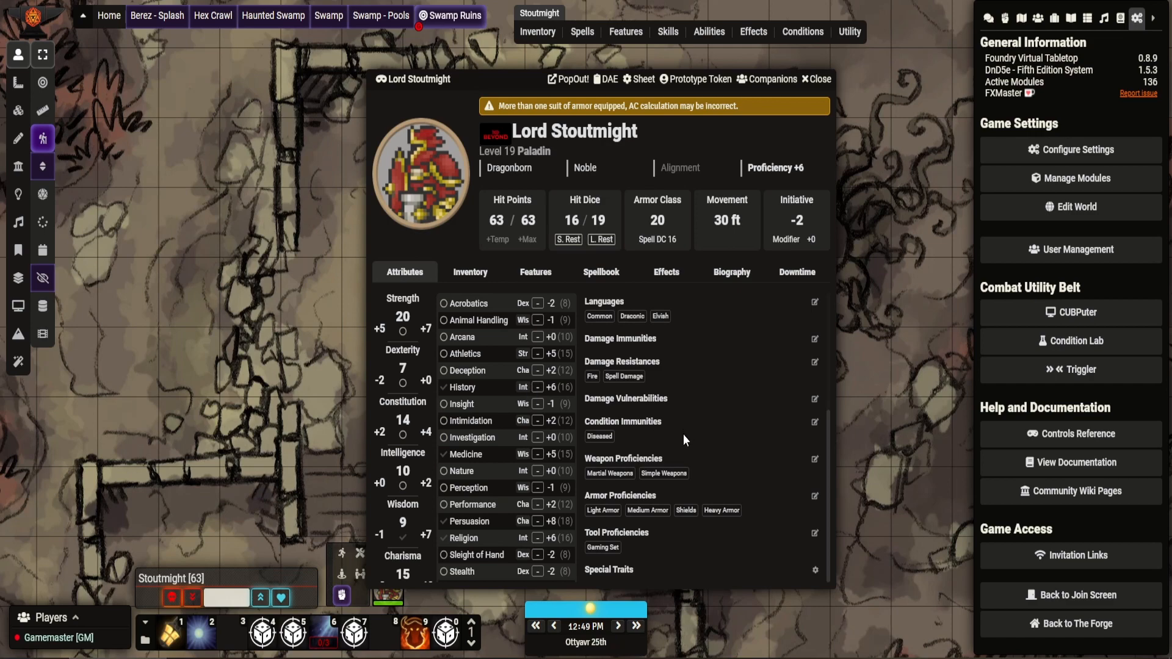
pyautogui.scroll(3, 683, 437)
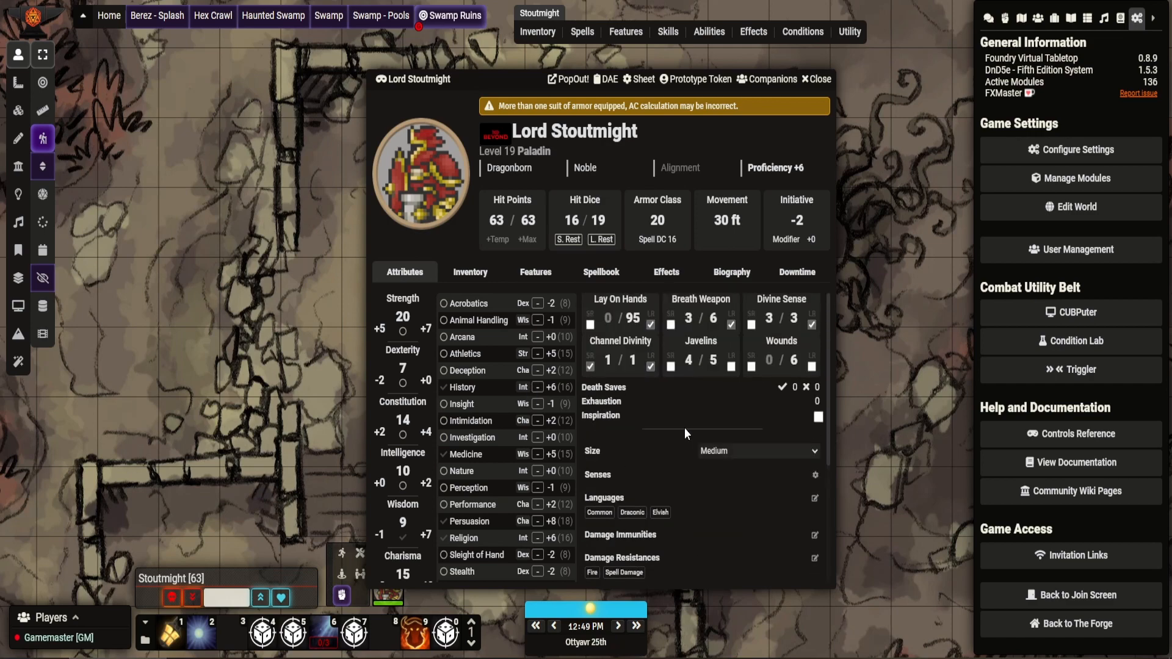
pyautogui.click(470, 272)
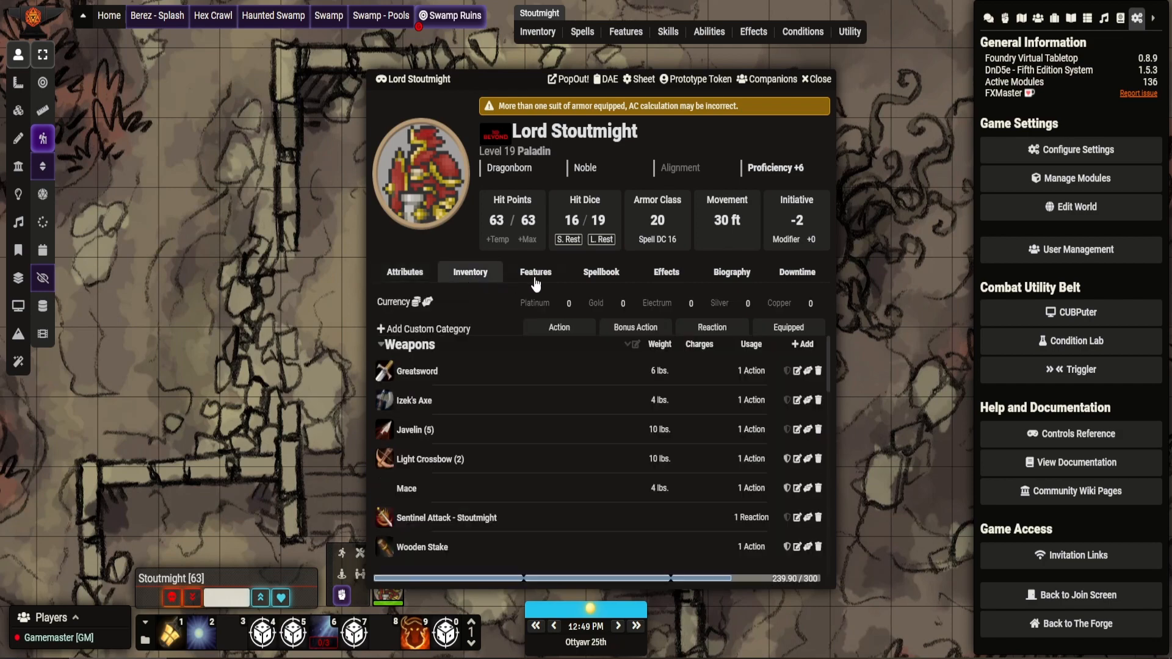
pyautogui.scroll(-10, 557, 402)
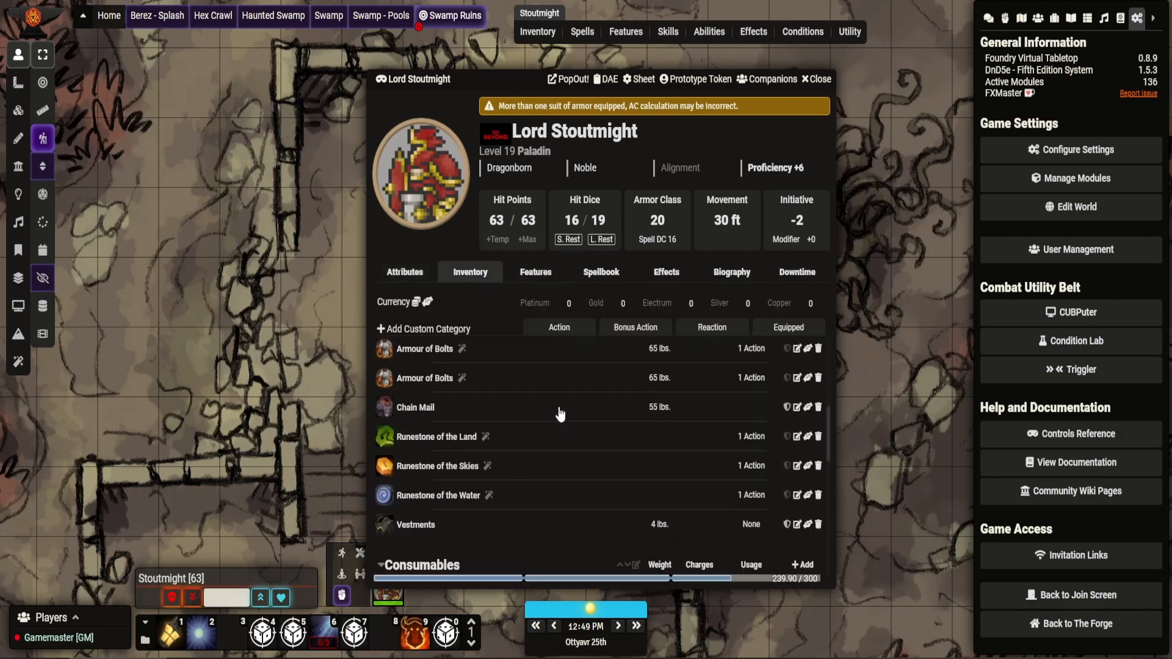
pyautogui.scroll(-2, 560, 413)
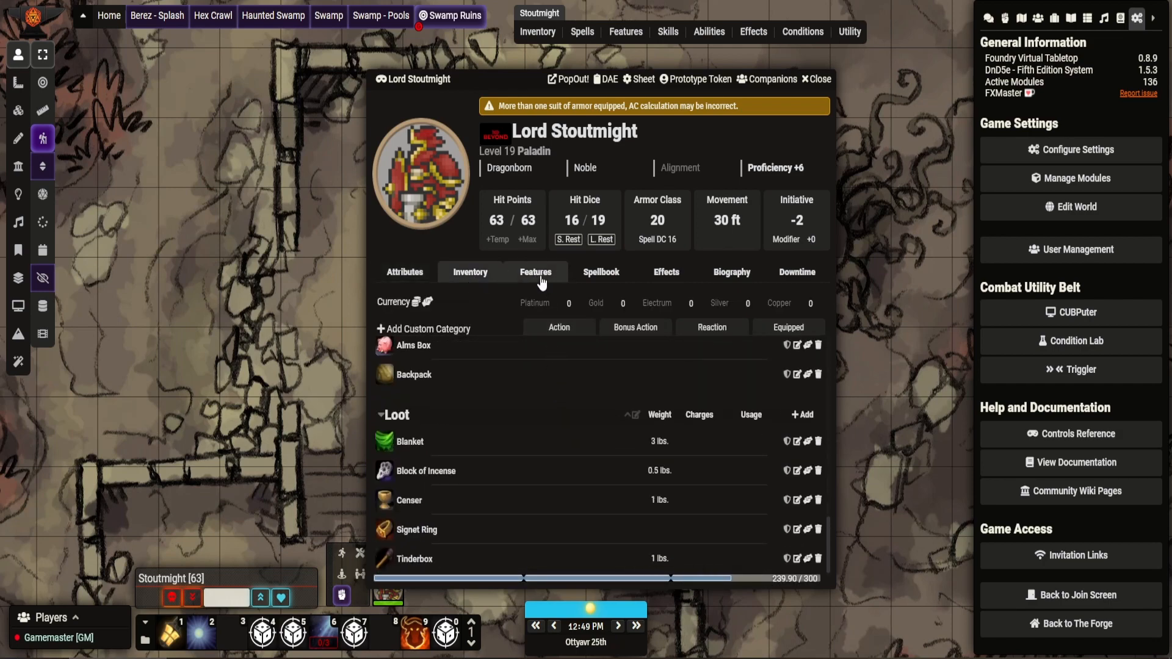
pyautogui.click(539, 275)
pyautogui.scroll(-10, 582, 396)
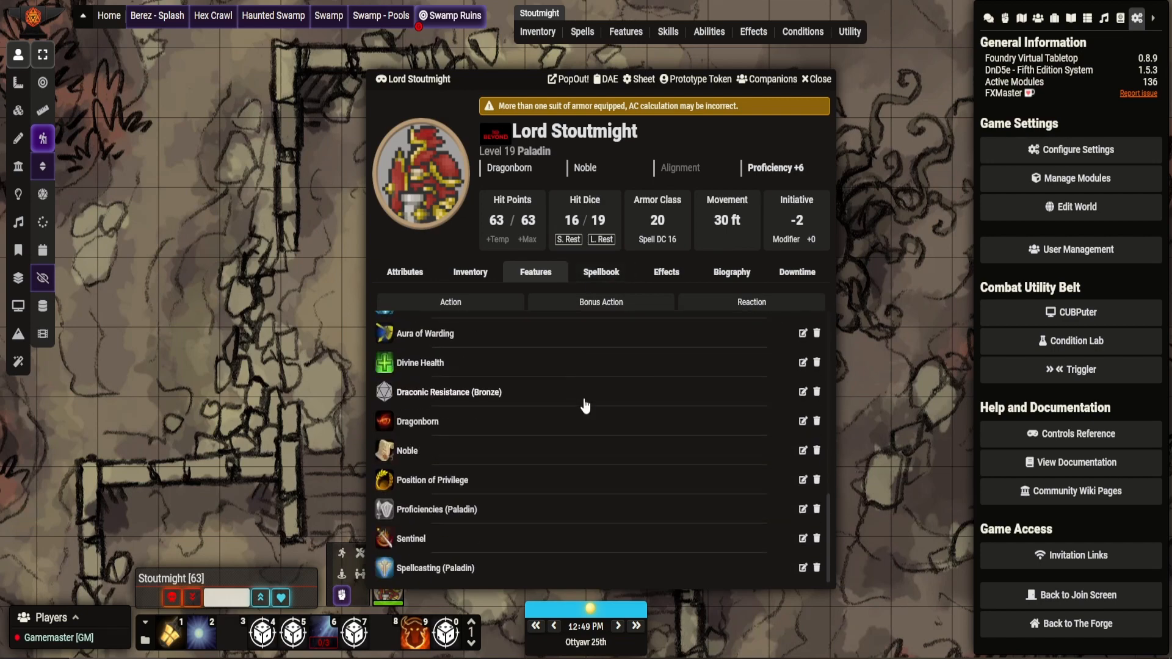
pyautogui.click(598, 283)
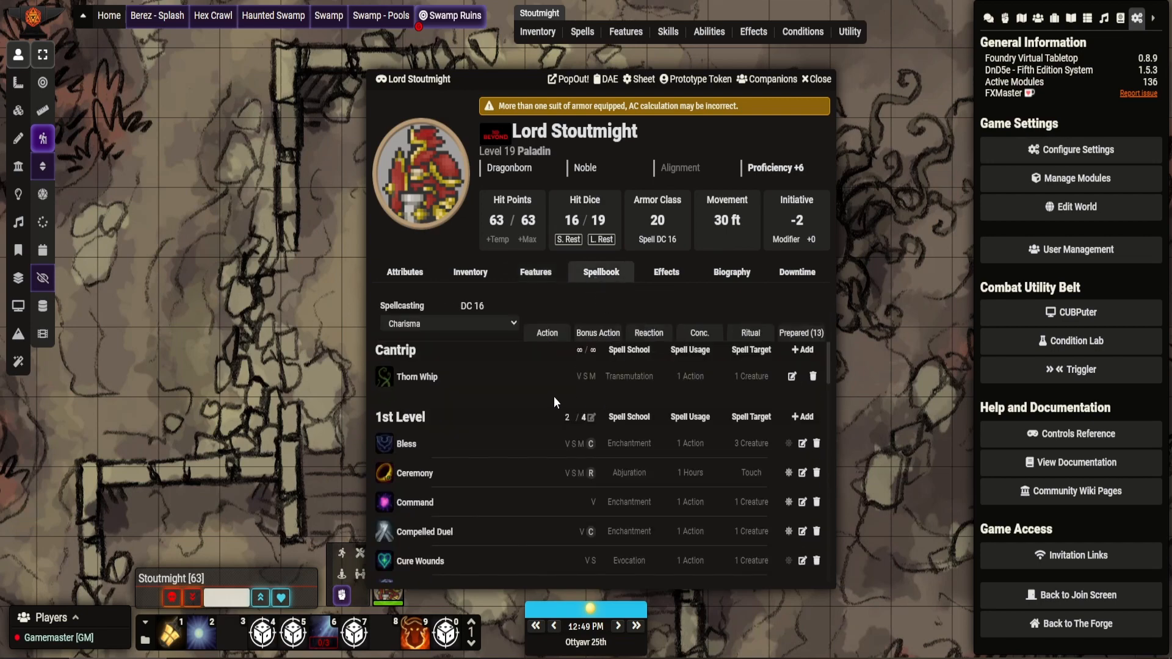
pyautogui.scroll(-10, 534, 400)
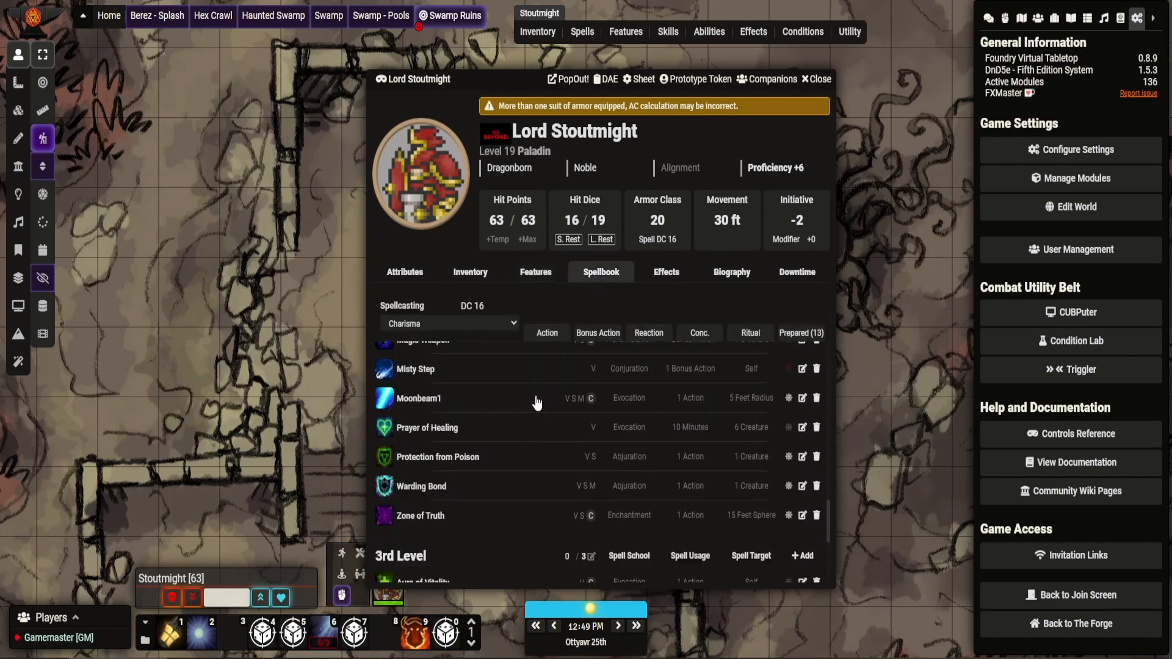
pyautogui.scroll(-5, 537, 402)
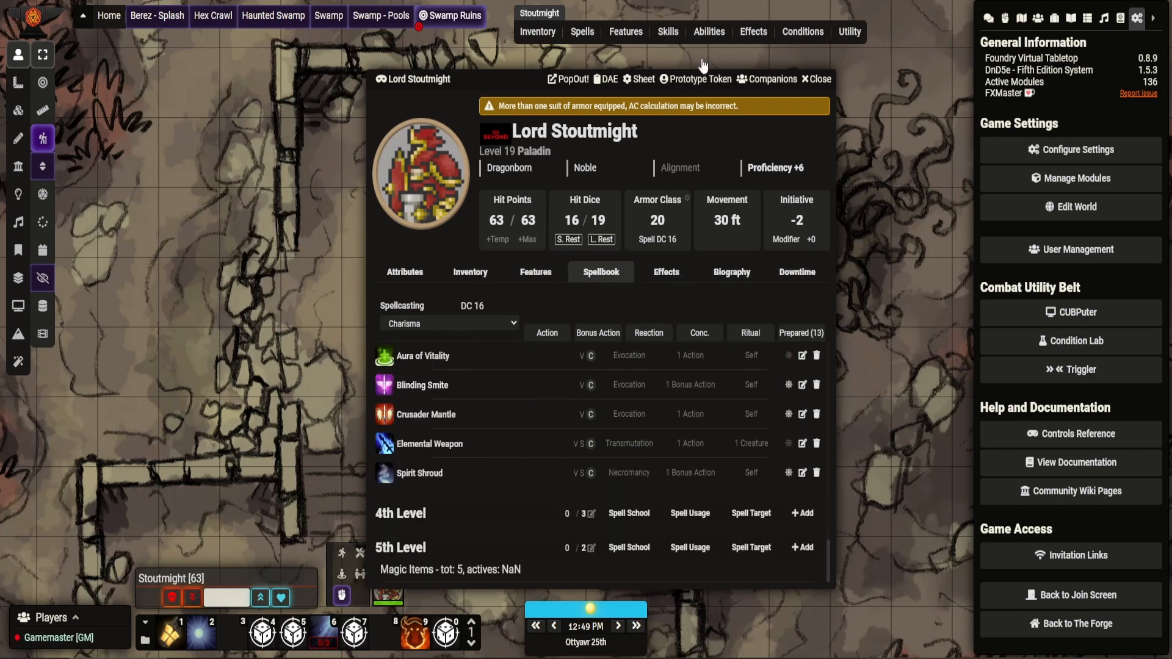
# - Switch Lord Stoutmight's sheet override back to Default Sheet and save the sheet configuration
pyautogui.click(641, 79)
pyautogui.click(649, 140)
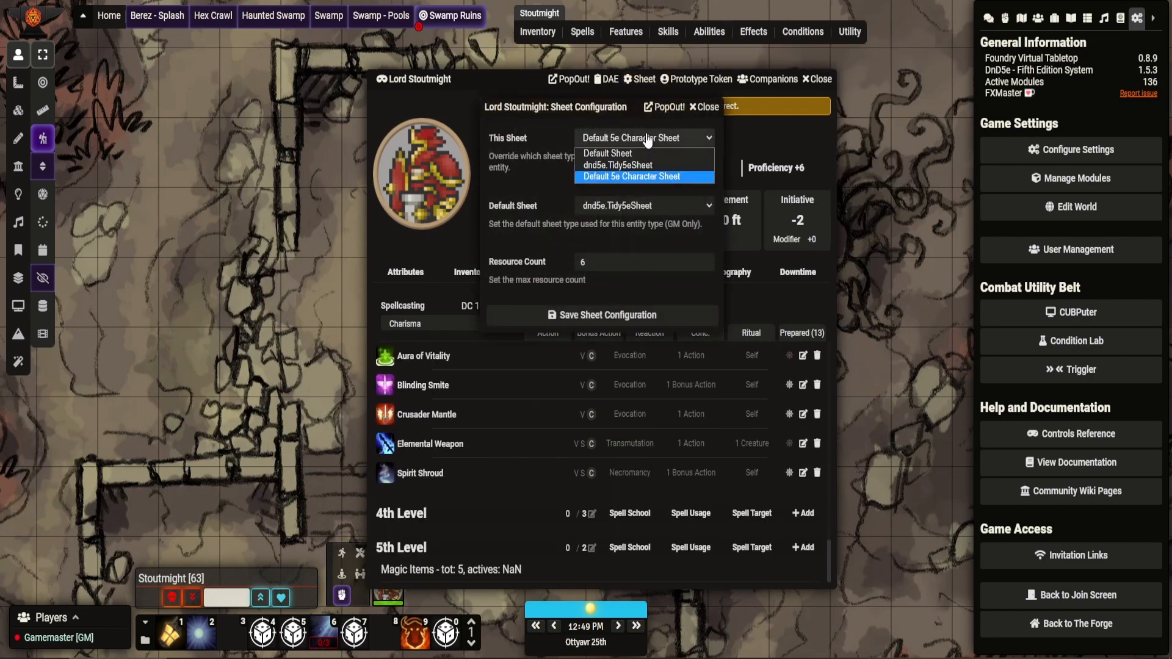
pyautogui.click(647, 154)
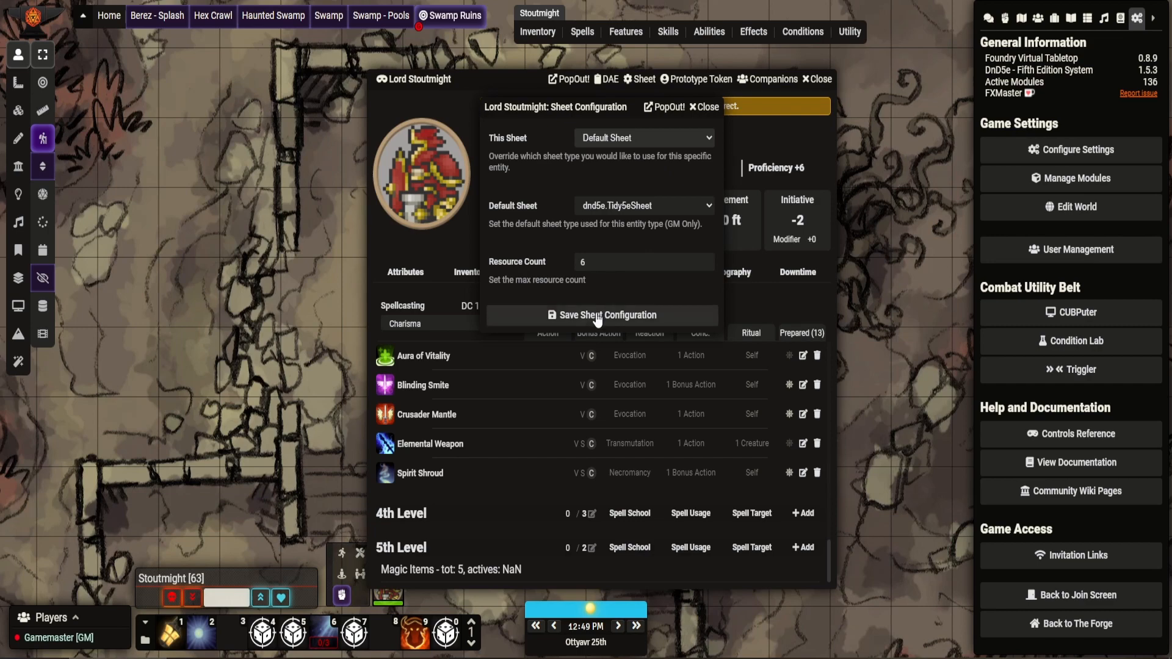
pyautogui.click(600, 315)
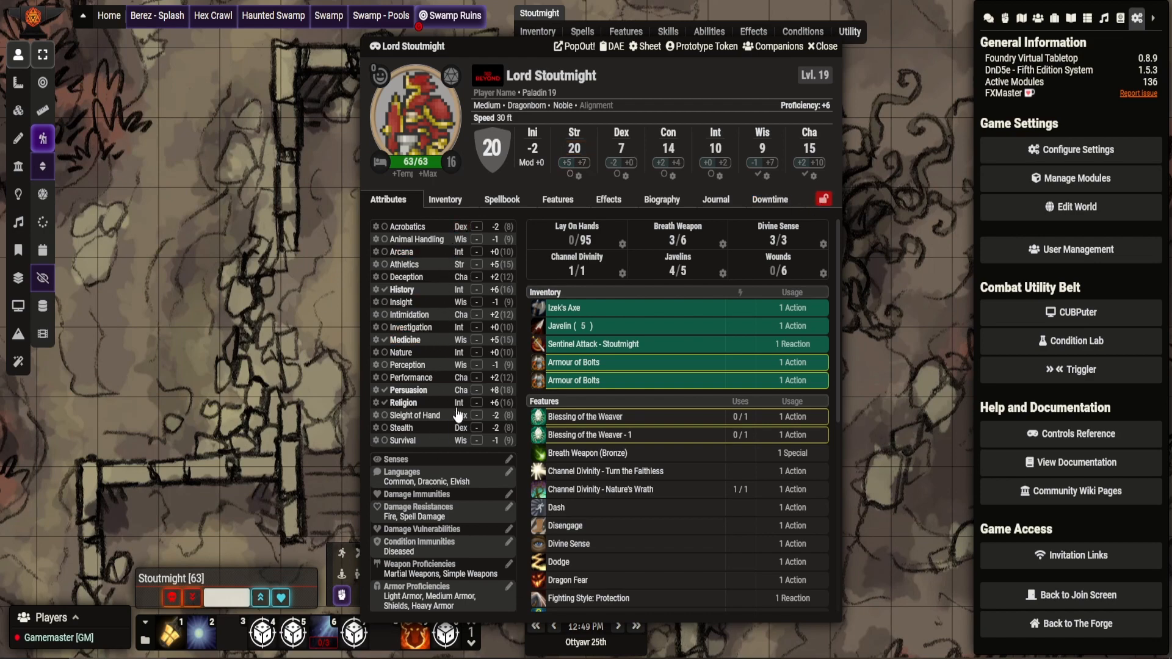
# - Review the skills, traits and proficiencies on the Tidy5e attributes page, and open the character's inventory
pyautogui.scroll(-3, 435, 451)
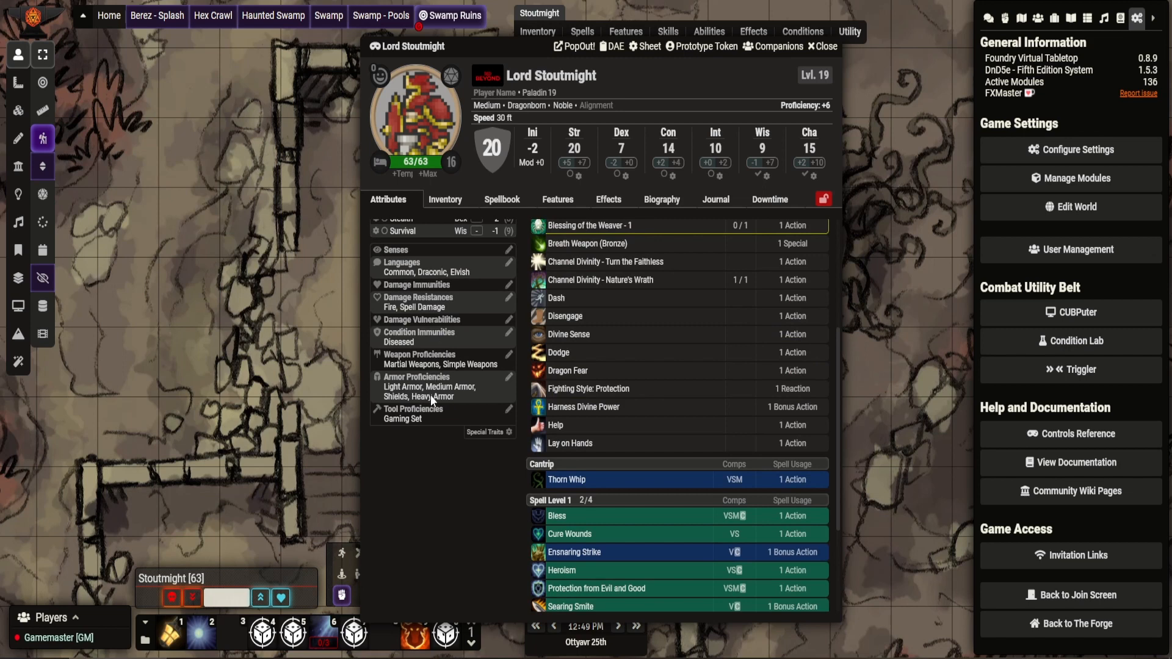
pyautogui.scroll(1, 439, 343)
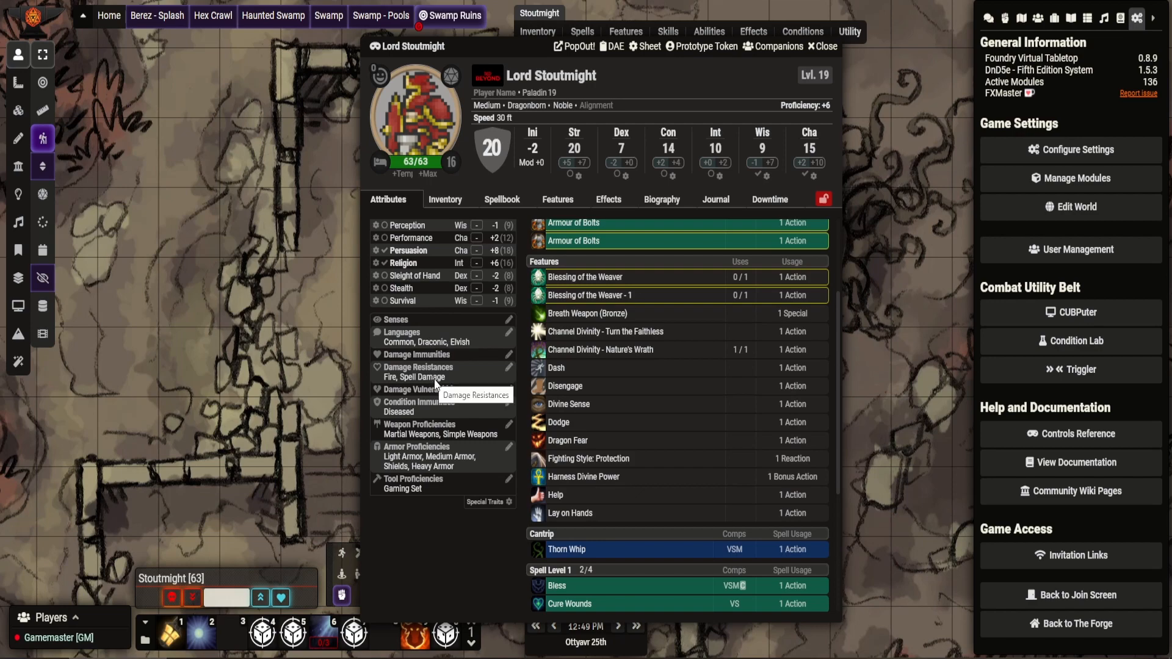
pyautogui.scroll(2, 448, 417)
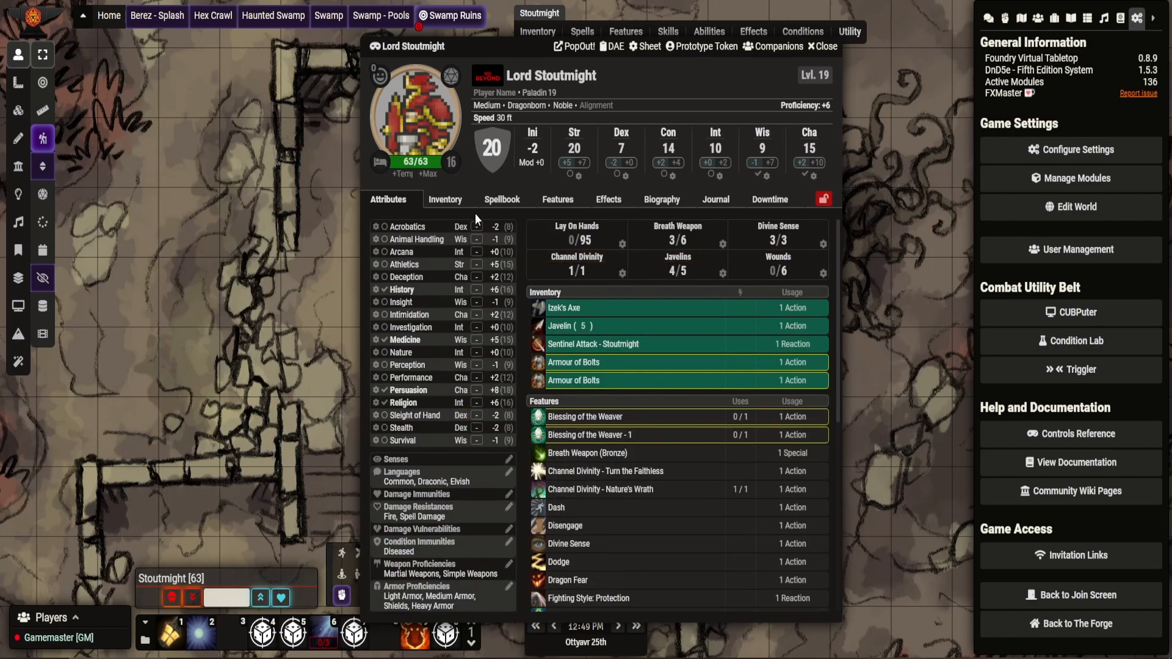
pyautogui.click(446, 200)
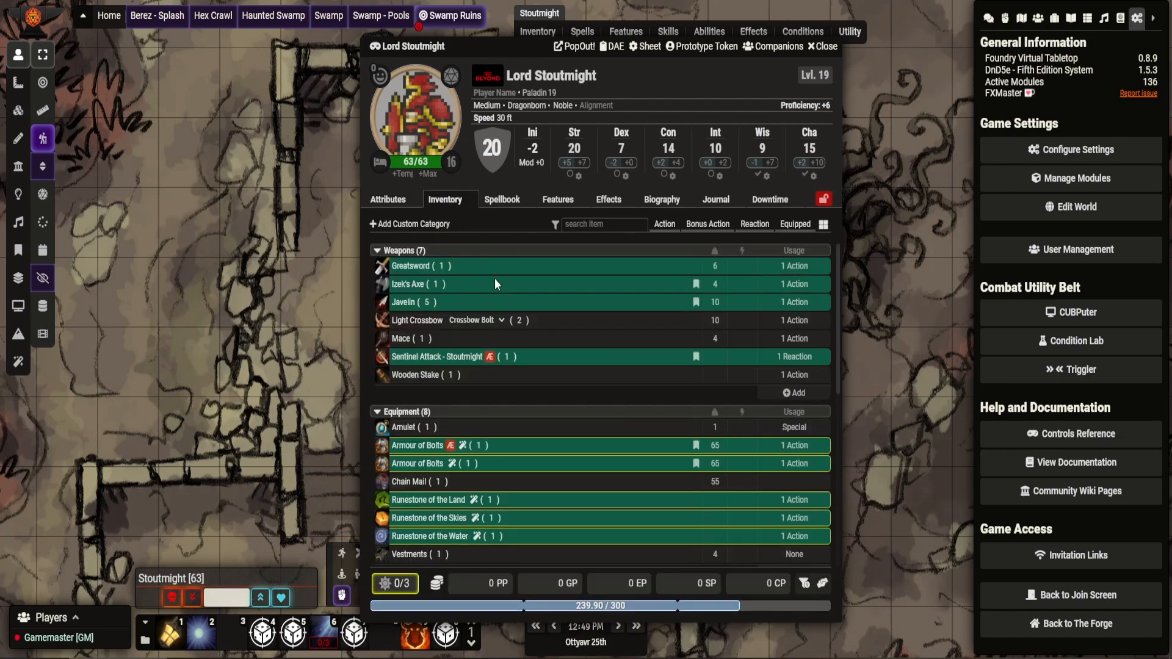
# - Look through the inventory and try its Action, Bonus Action, Reaction and Equipped filters
pyautogui.scroll(-5, 517, 294)
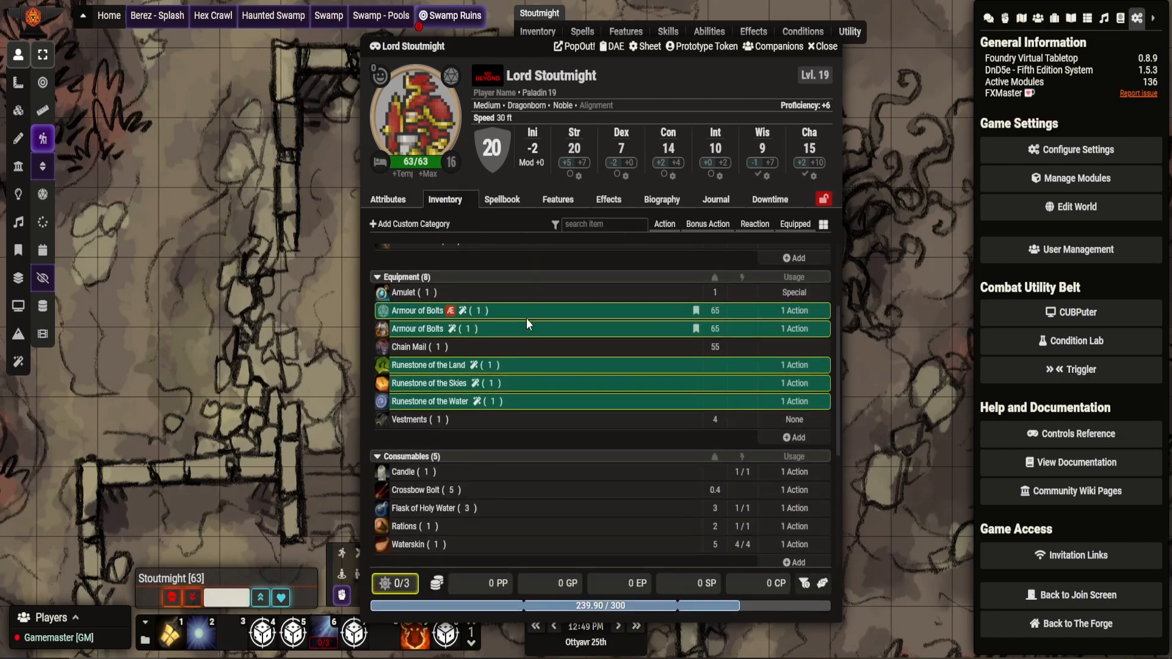
pyautogui.scroll(5, 529, 316)
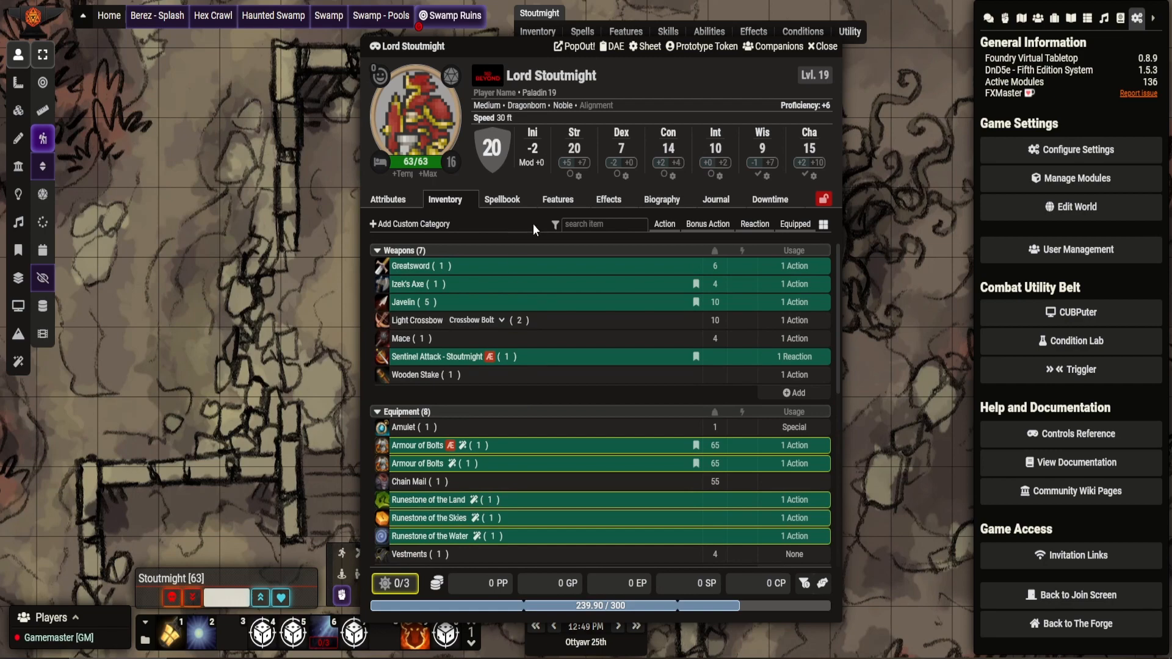
pyautogui.click(595, 224)
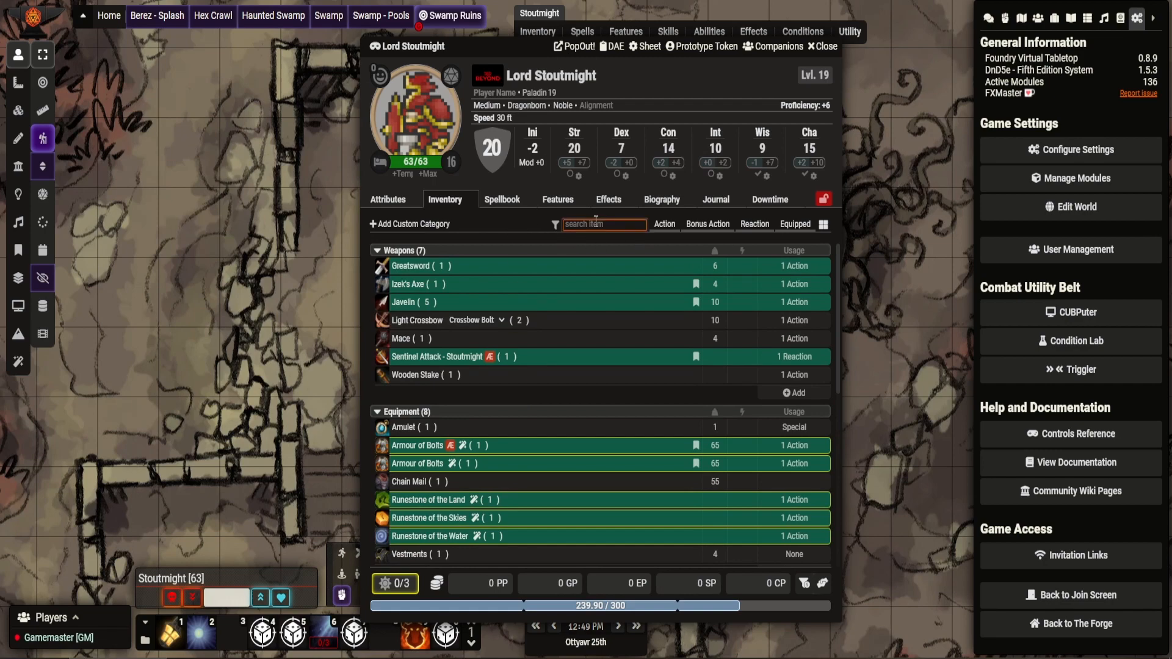
pyautogui.click(662, 231)
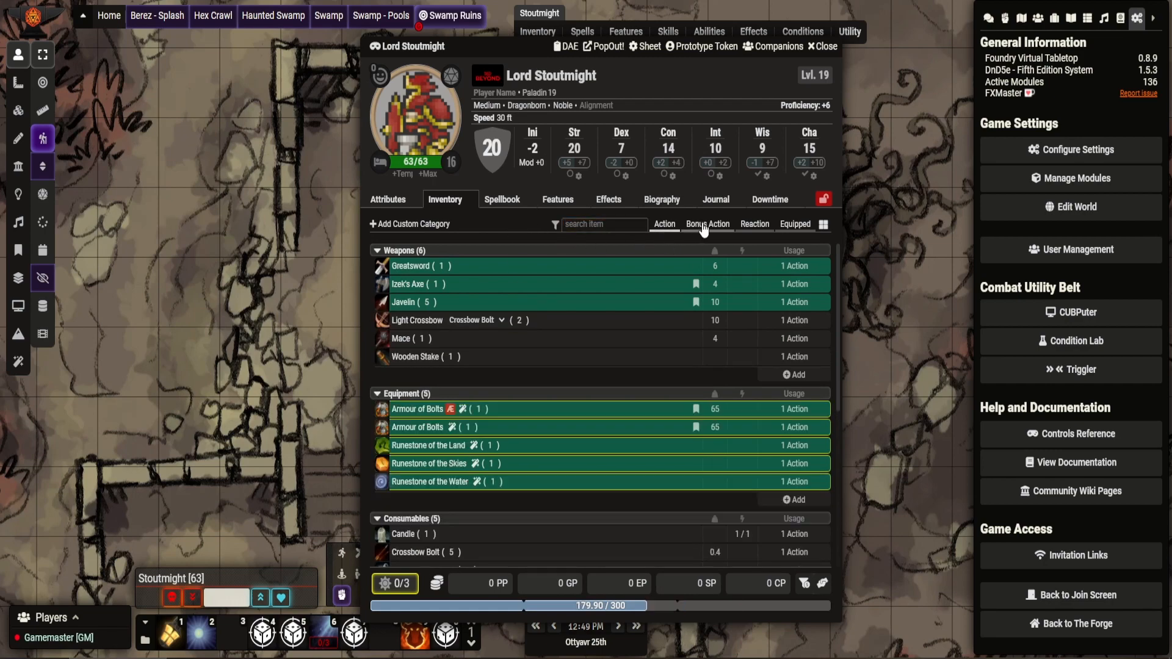
pyautogui.click(702, 229)
pyautogui.click(794, 226)
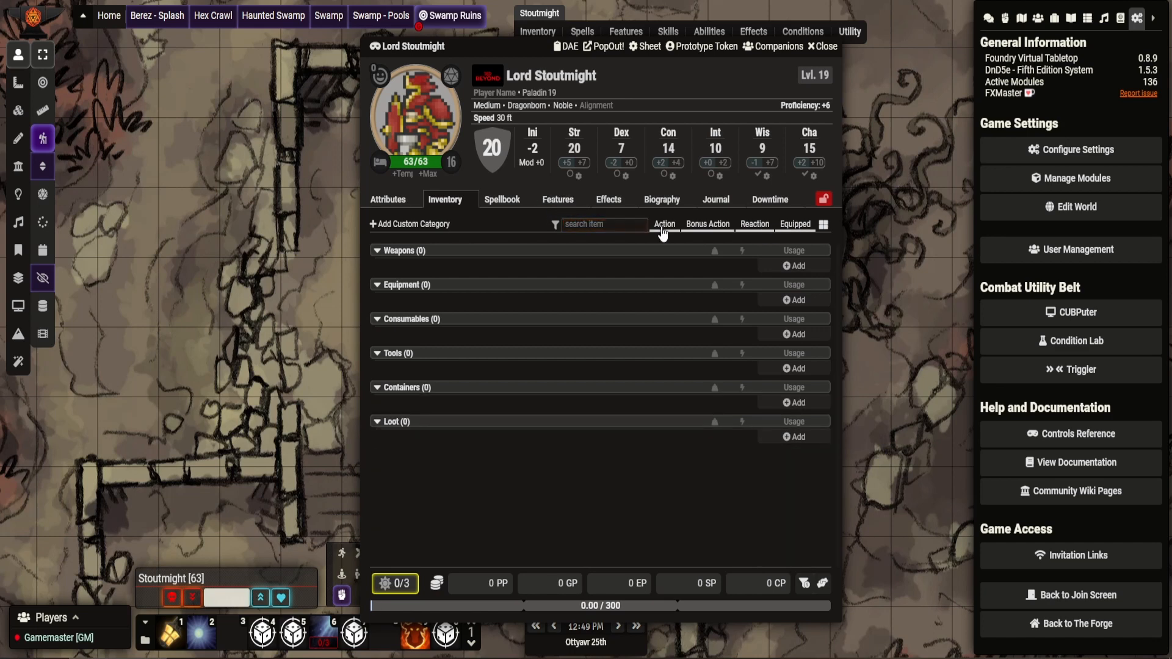
# - Search the spellbook for "smite", clear the search, and look through the full spell list by level
pyautogui.click(519, 199)
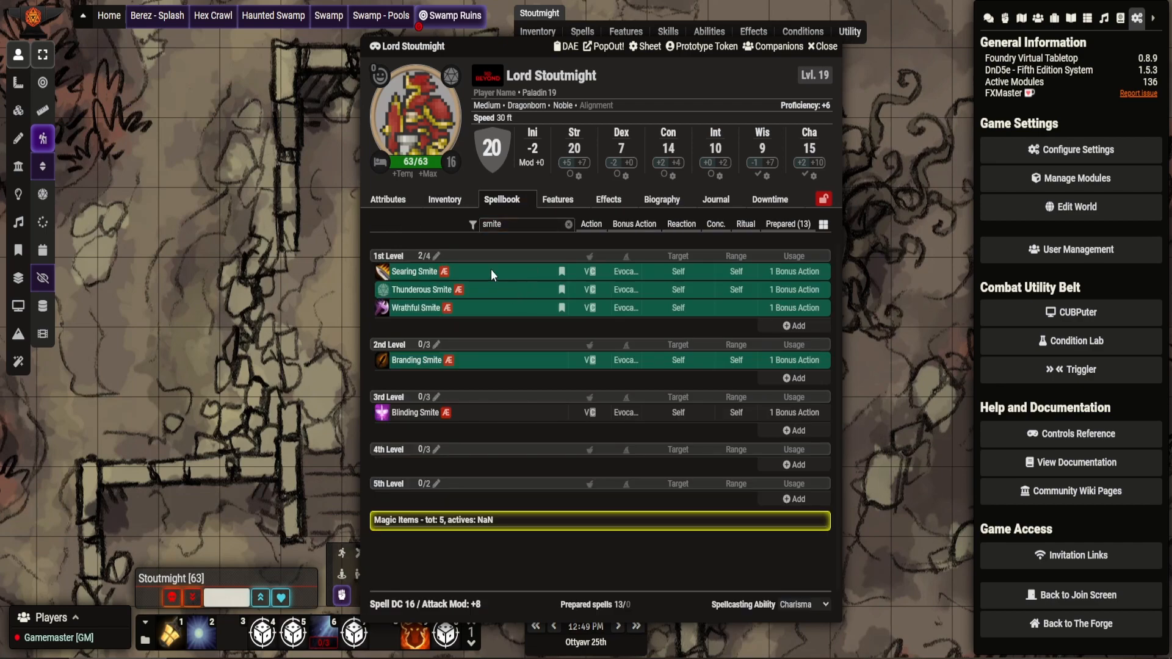
pyautogui.click(508, 225)
pyautogui.click(568, 224)
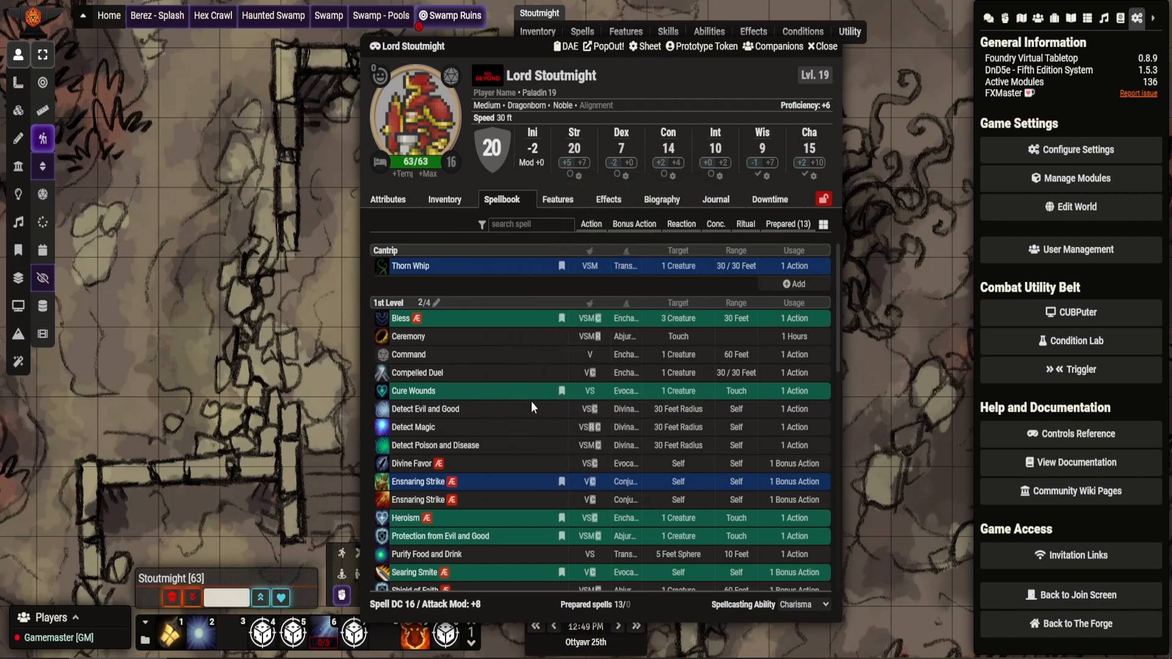
pyautogui.moveTo(530, 393)
pyautogui.scroll(-1, 529, 393)
pyautogui.scroll(-10, 529, 393)
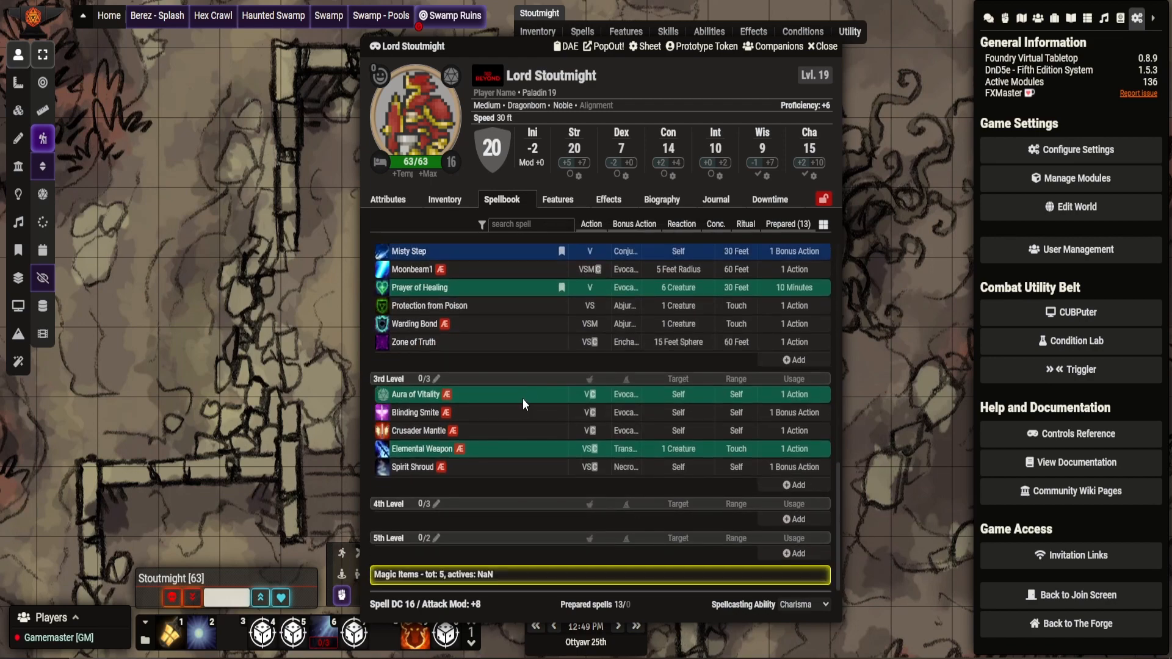
# - Look through the class levels, active abilities and passive abilities in the character's features
pyautogui.click(558, 202)
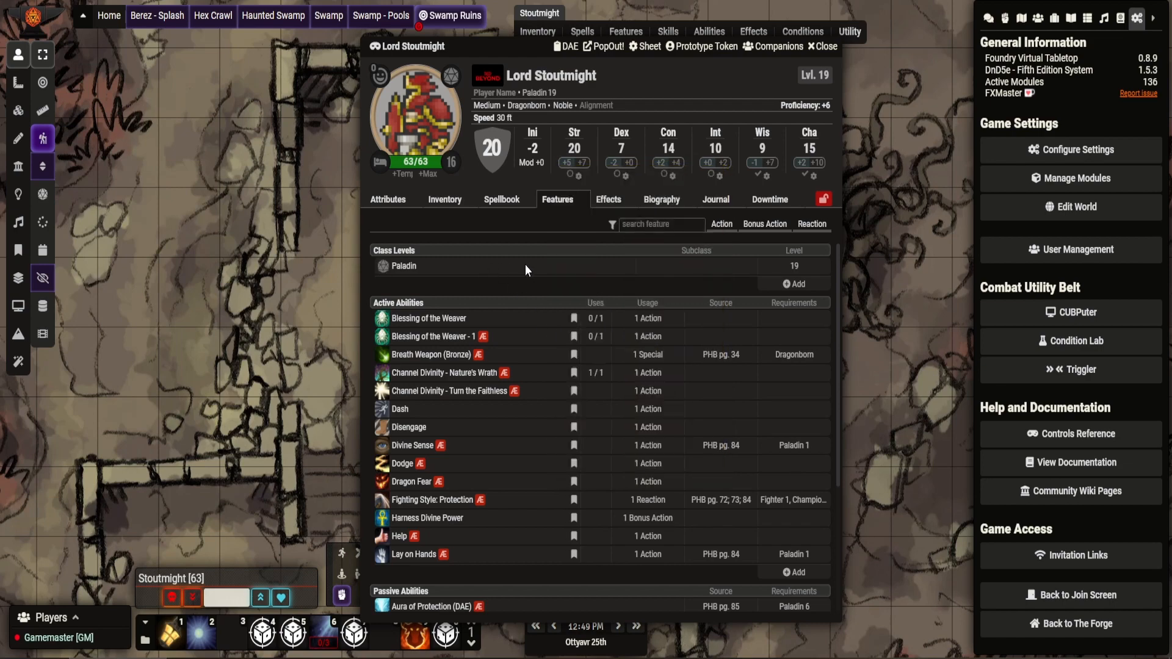
pyautogui.moveTo(434, 267)
pyautogui.scroll(-3, 557, 342)
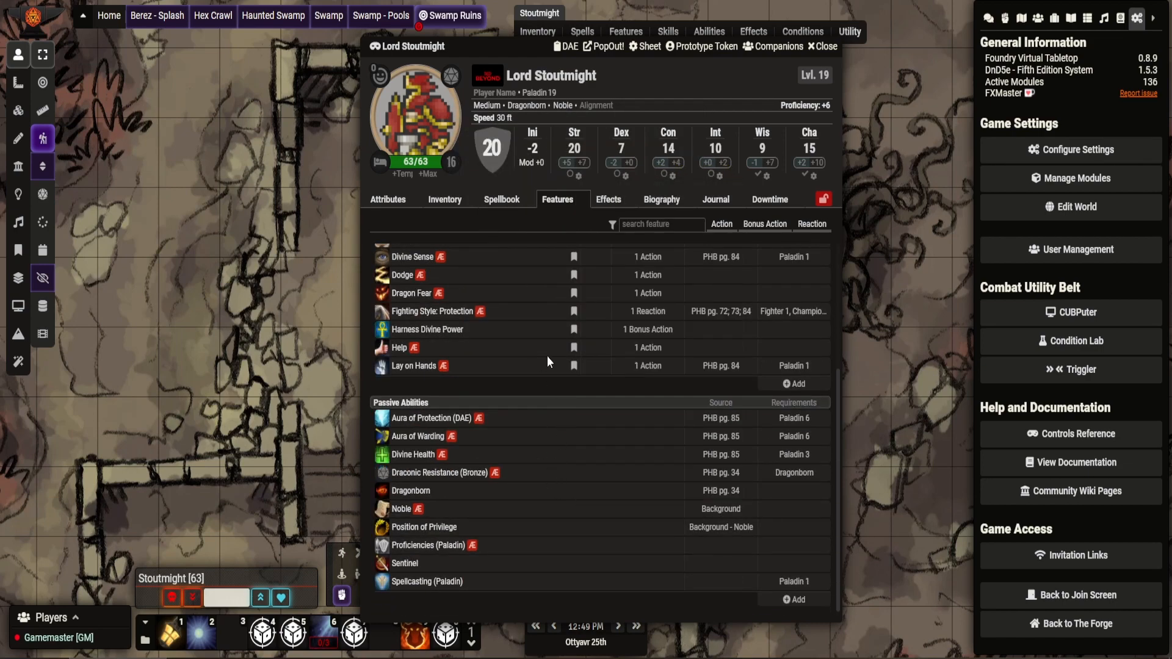
pyautogui.moveTo(551, 346)
pyautogui.scroll(3, 561, 436)
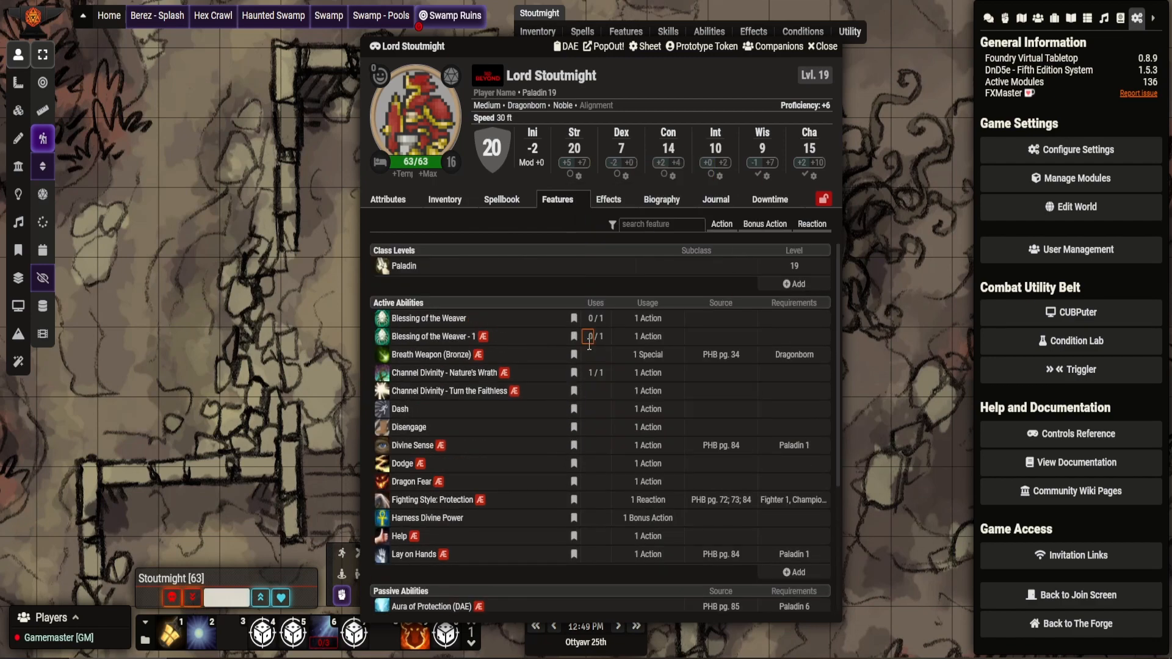
# - View the favorite markers in the active abilities and open the item options for Blessing of the Weaver
pyautogui.moveTo(589, 343)
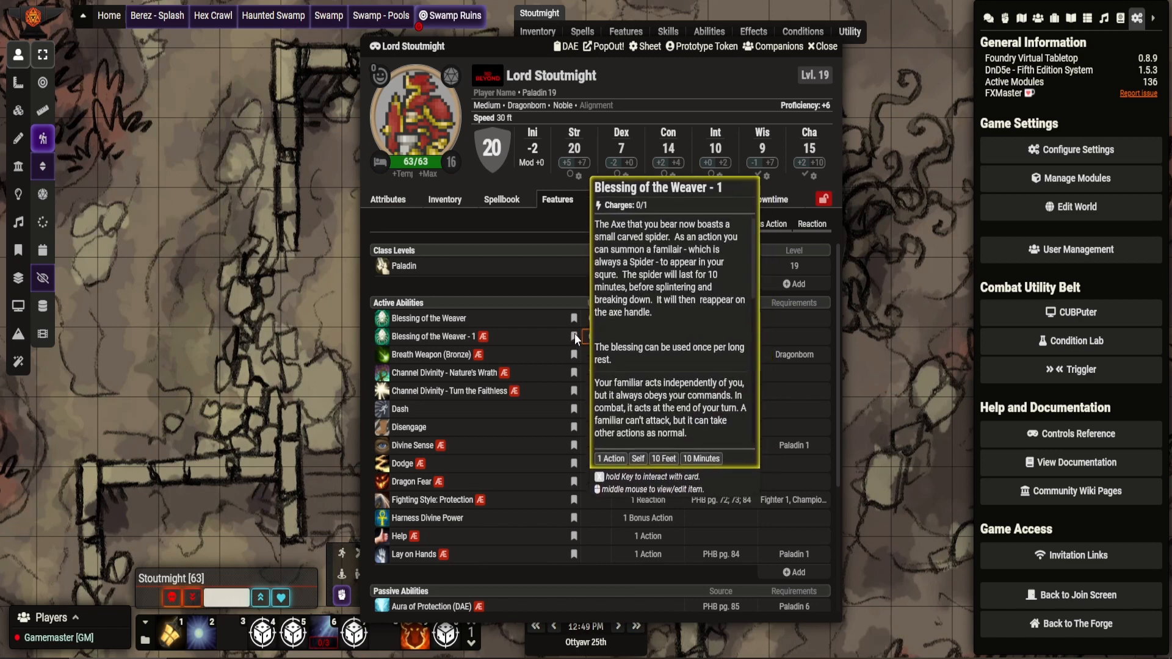
pyautogui.moveTo(576, 323)
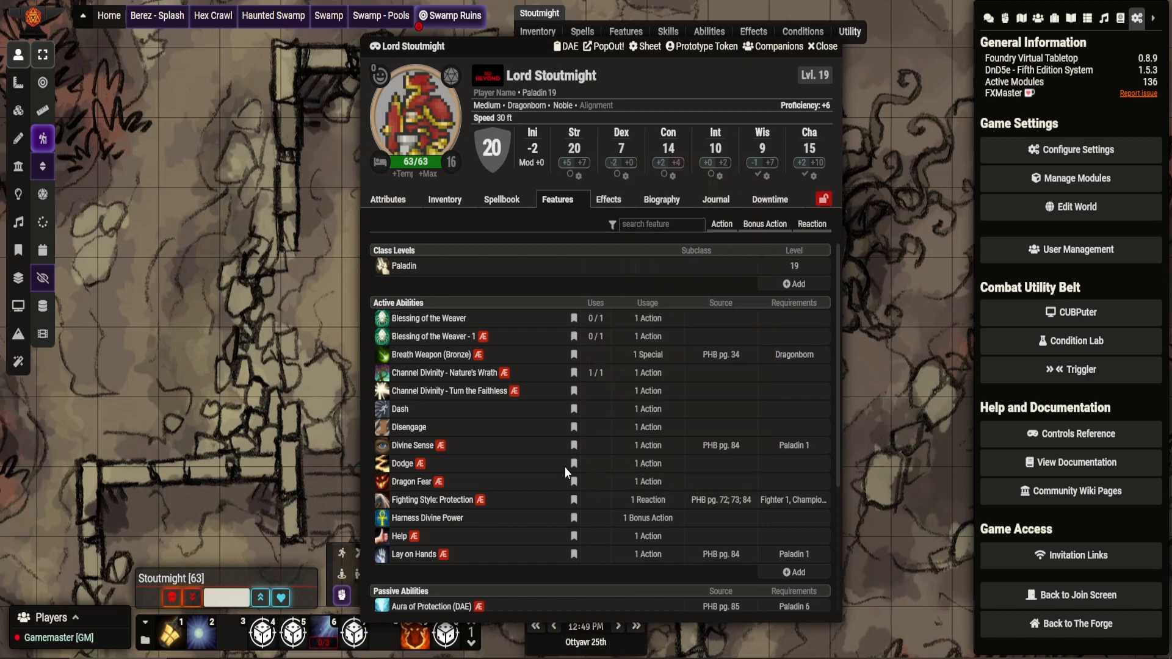
pyautogui.rightClick(542, 319)
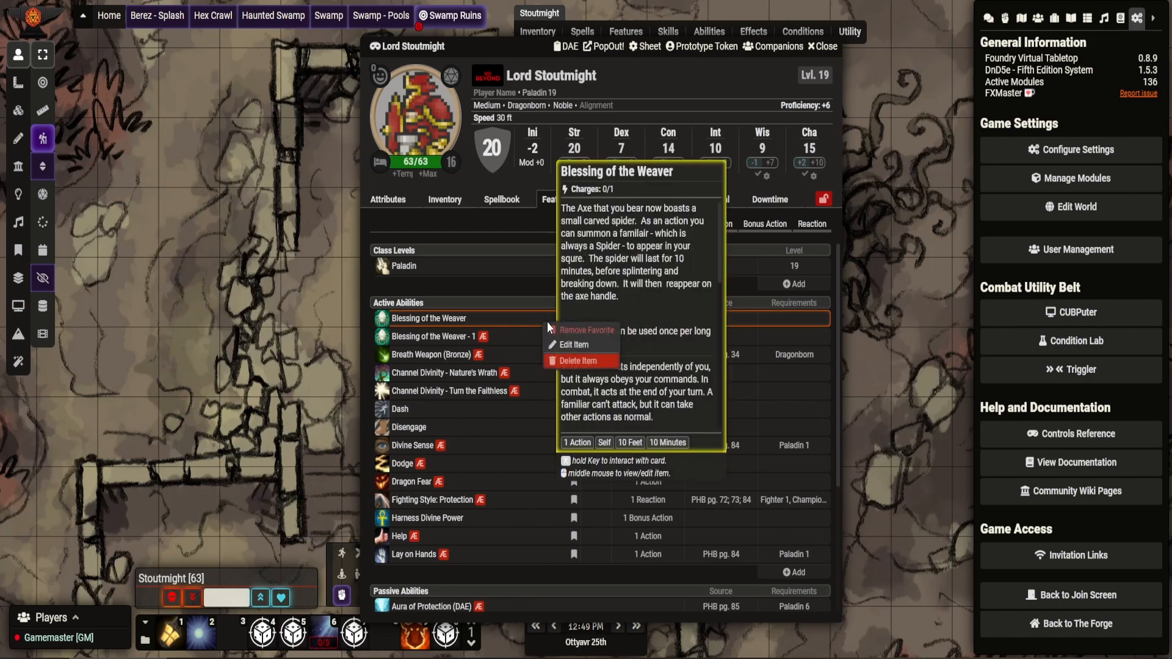
# - Review the favorited inventory items, features and spells on the attributes page
pyautogui.click(394, 205)
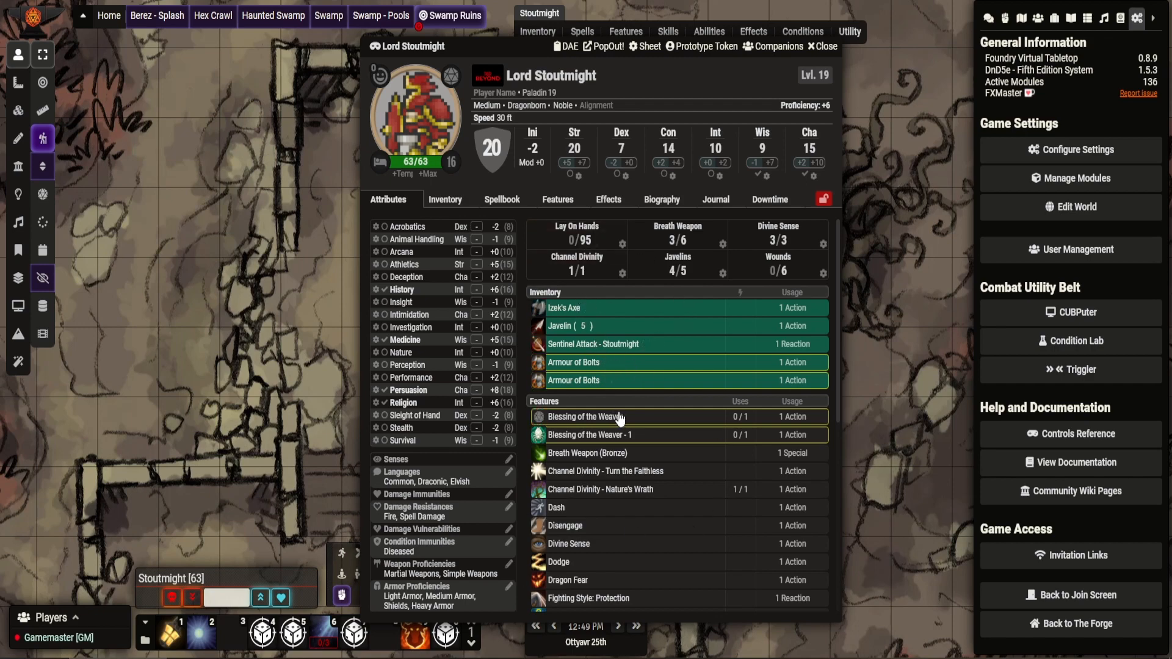
pyautogui.scroll(-1, 606, 383)
pyautogui.scroll(-4, 614, 378)
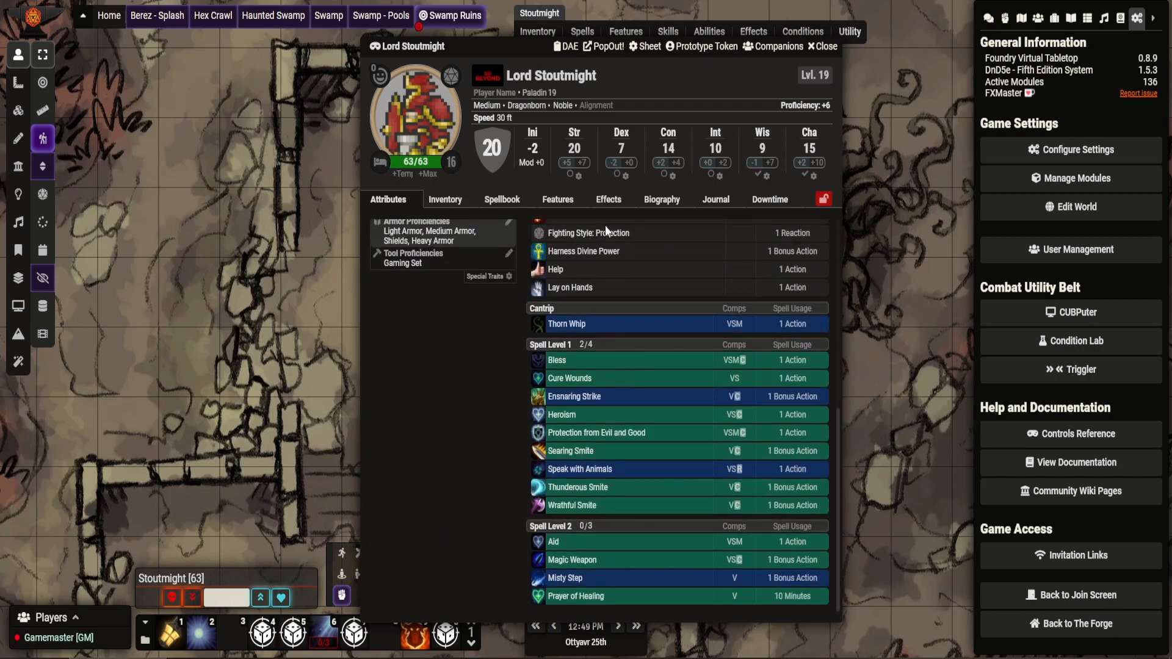
# - Look through the character's effects, biography, journal and downtime pages
pyautogui.click(608, 202)
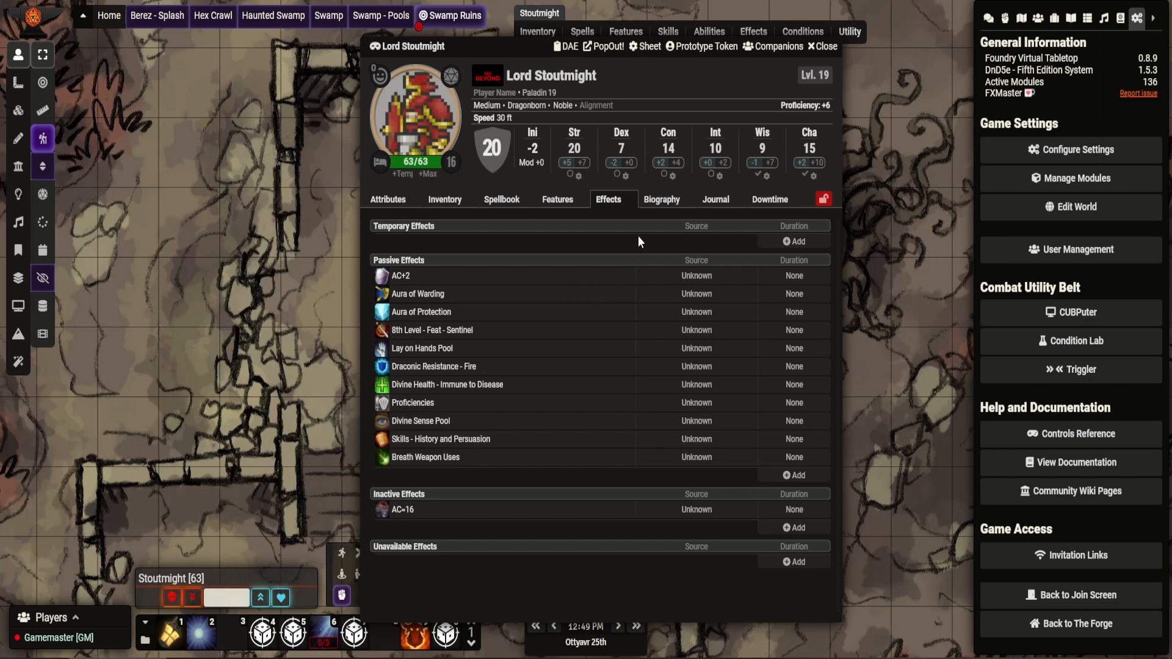
pyautogui.click(658, 203)
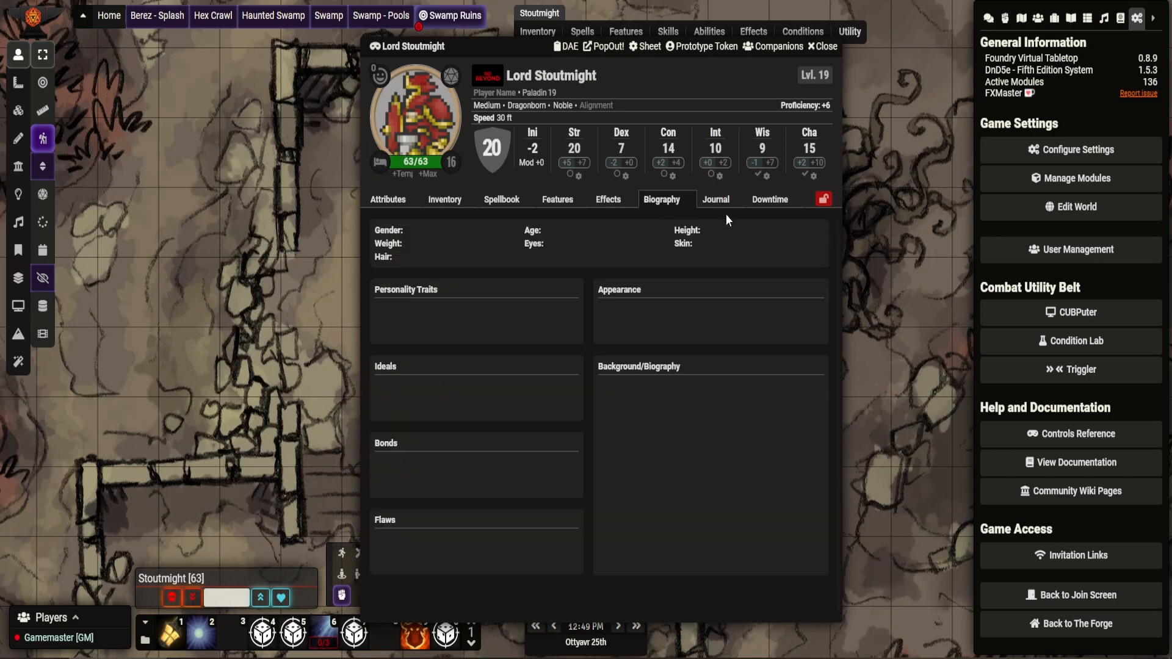
pyautogui.click(717, 201)
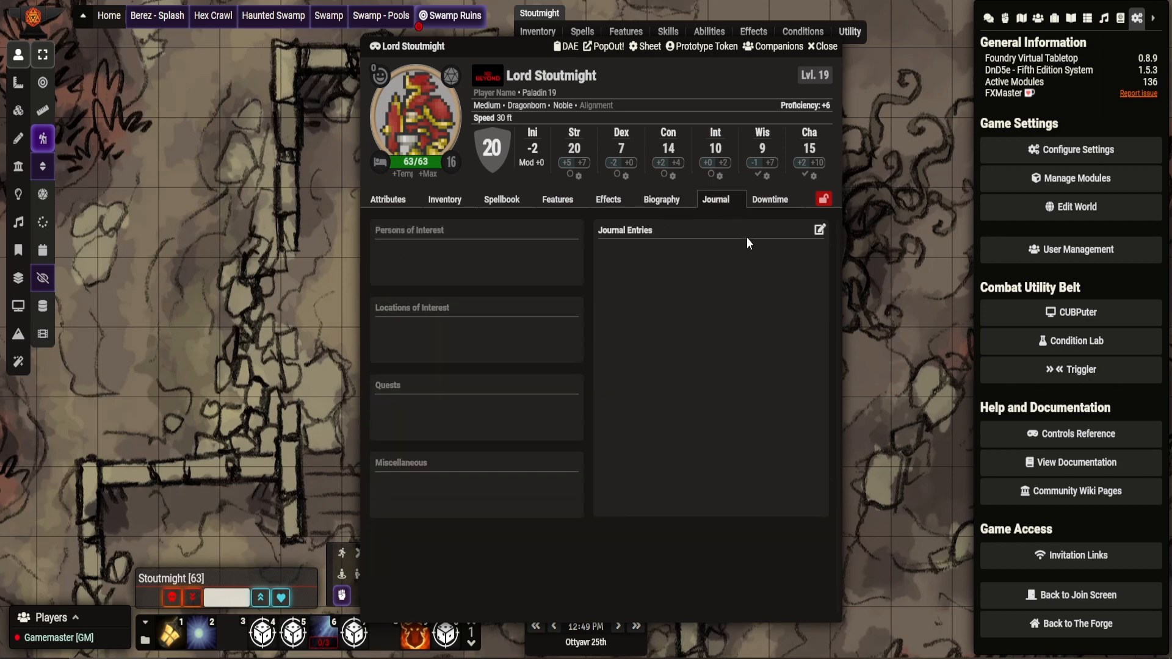
pyautogui.click(765, 203)
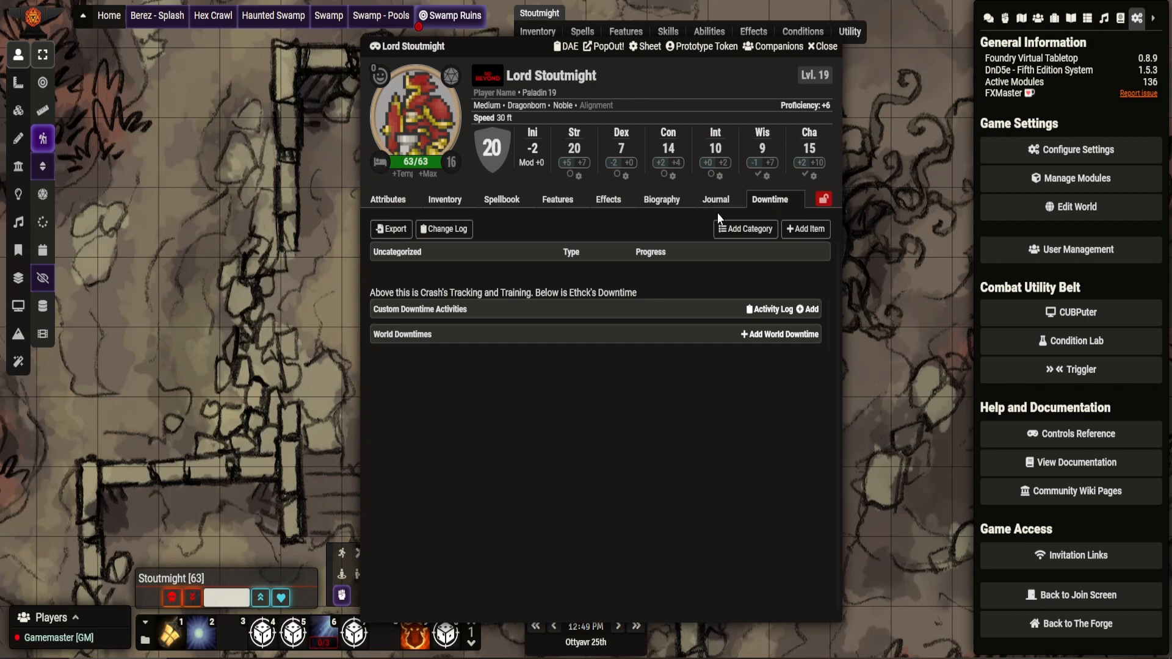
# - View the size choices, keeping Medium, and open and close the movement speed configuration without changes
pyautogui.click(488, 105)
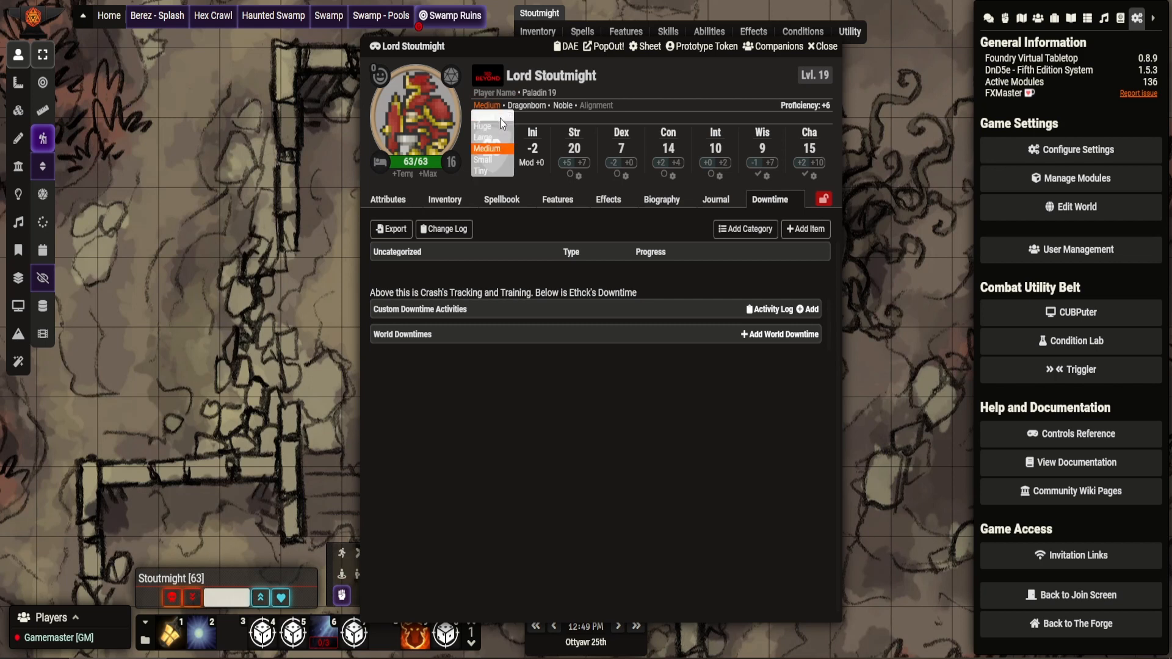
pyautogui.click(495, 149)
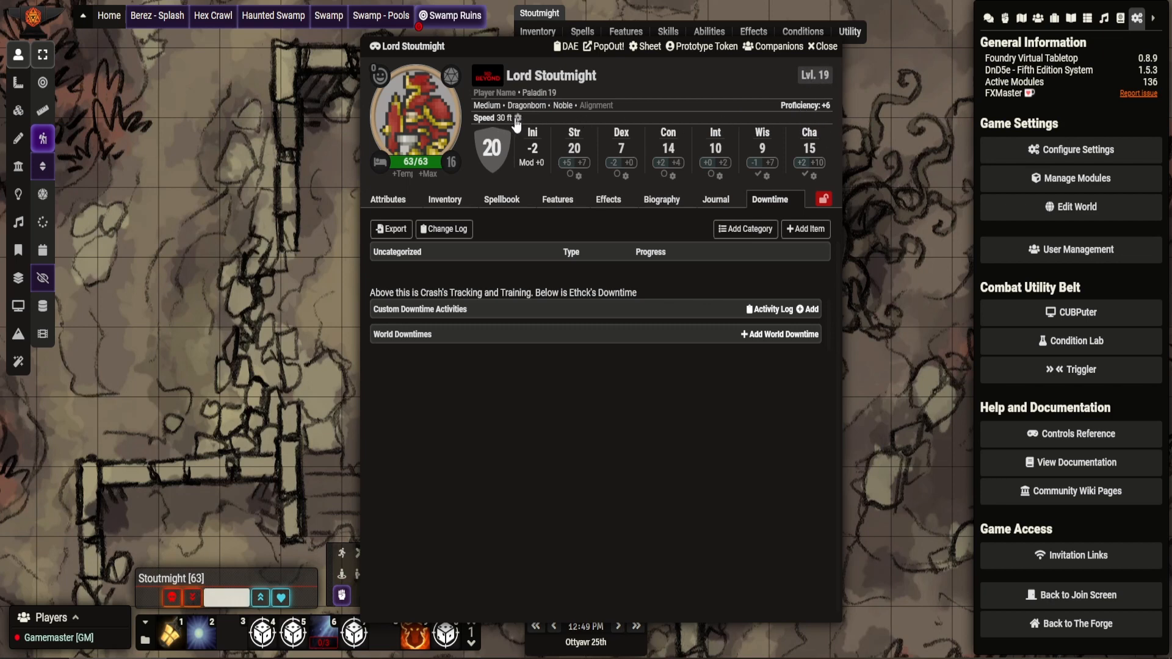
pyautogui.click(517, 117)
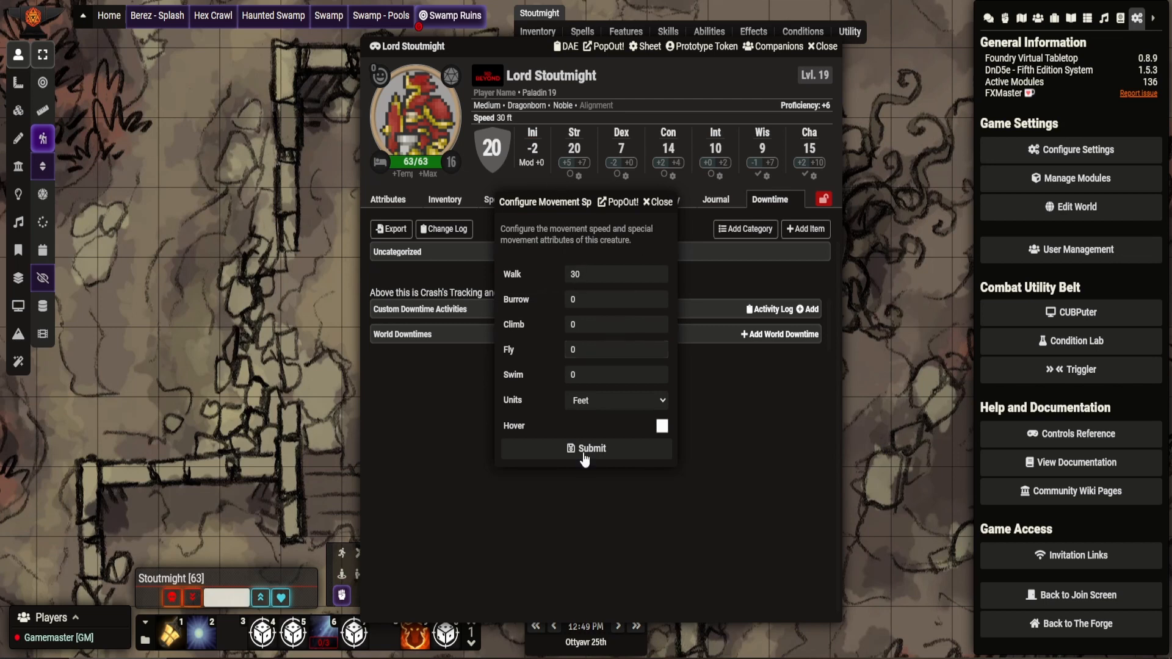
pyautogui.click(661, 197)
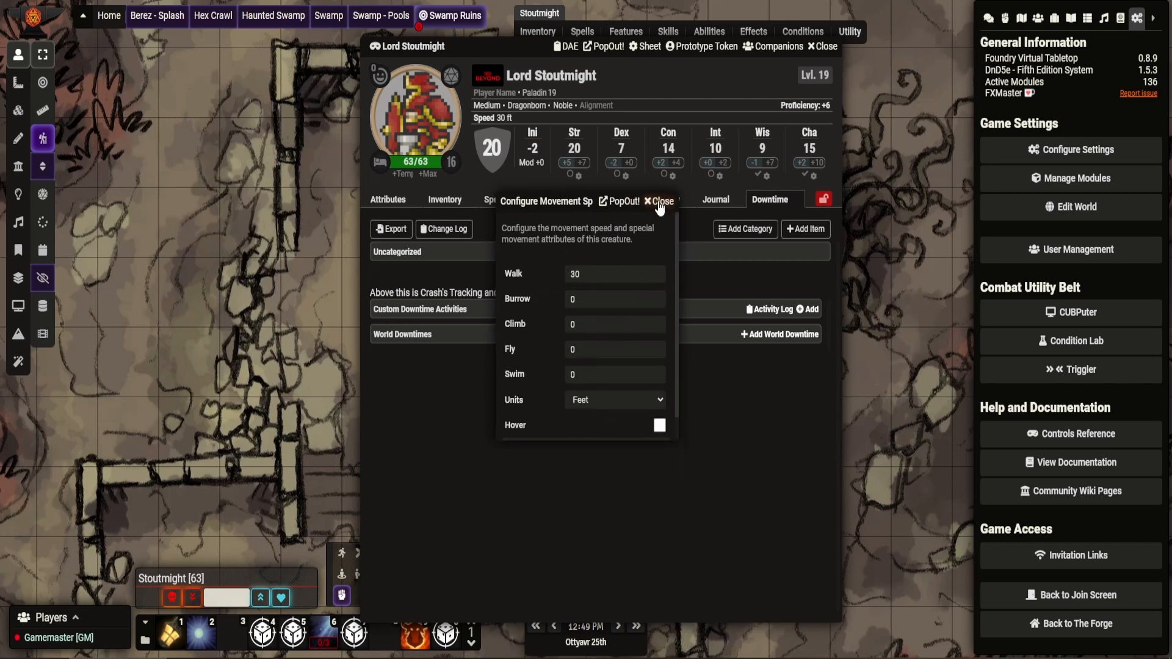
# - Return to the attributes page and set the character's exhaustion to level 2 from the portrait
pyautogui.click(407, 209)
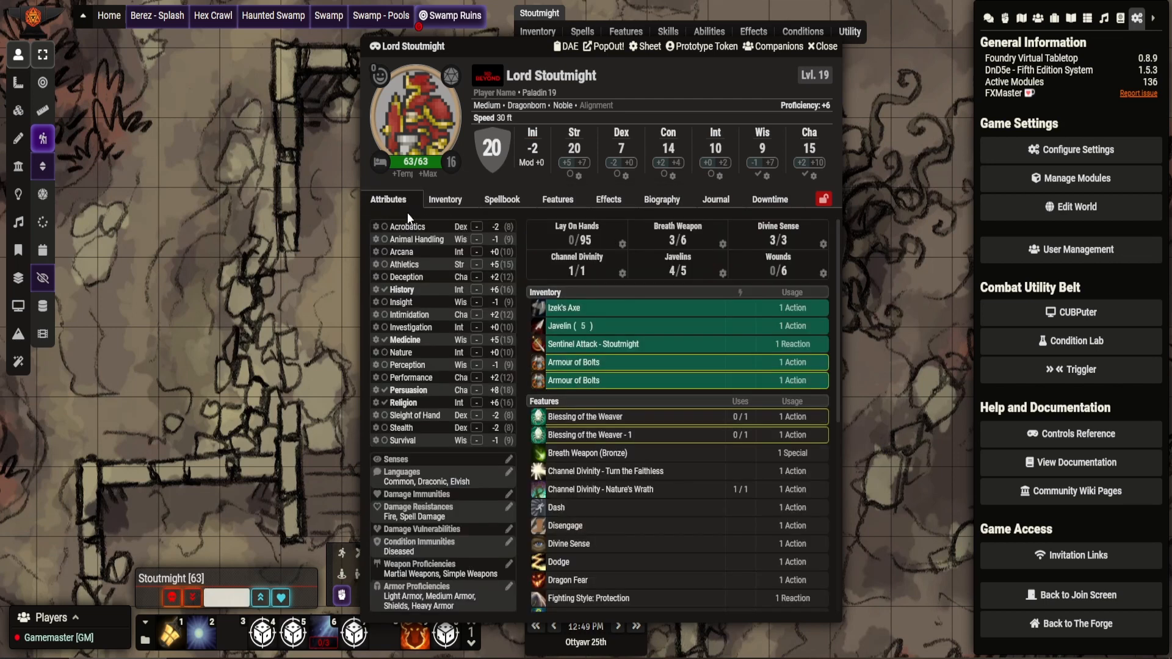
pyautogui.click(450, 77)
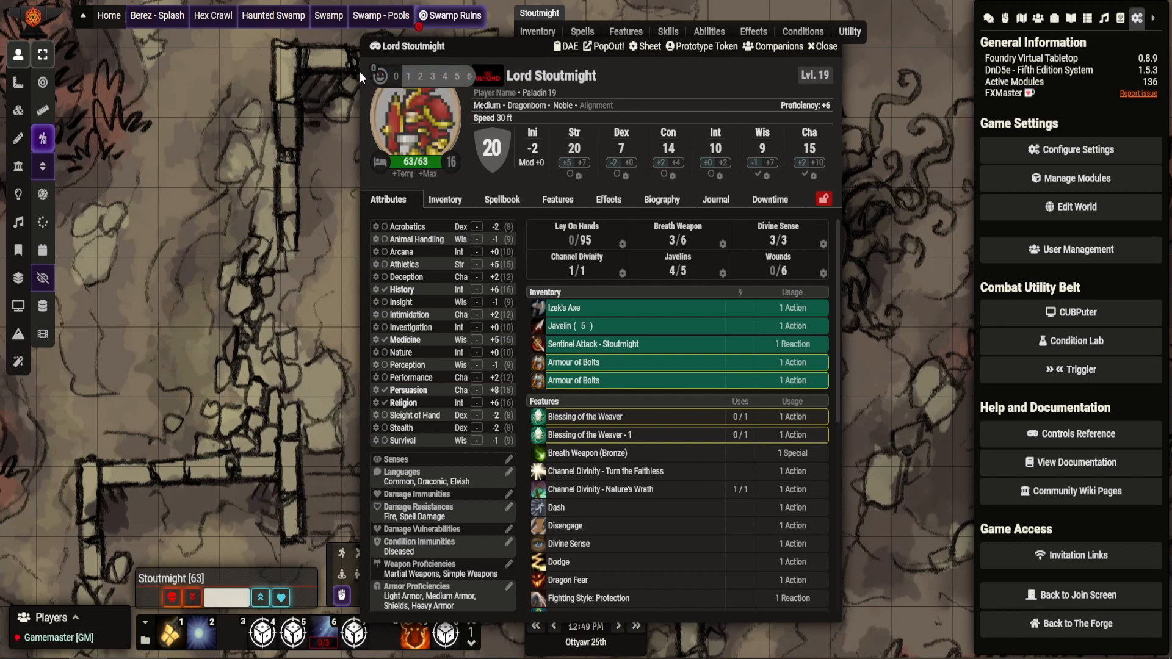
pyautogui.moveTo(378, 76)
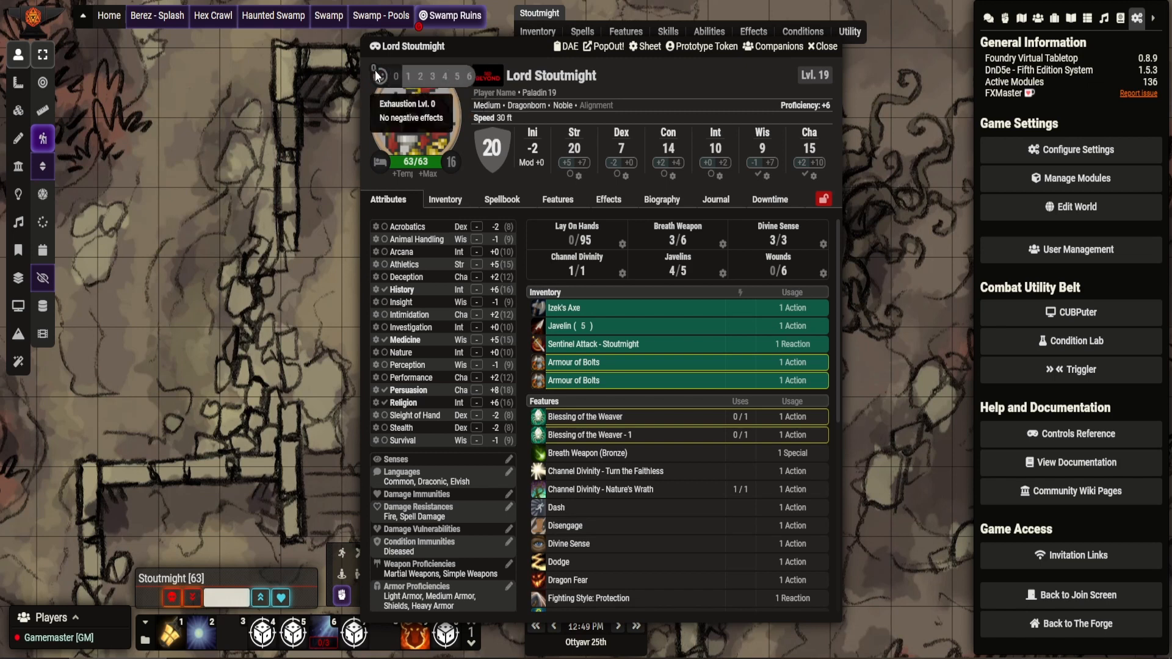
pyautogui.click(421, 77)
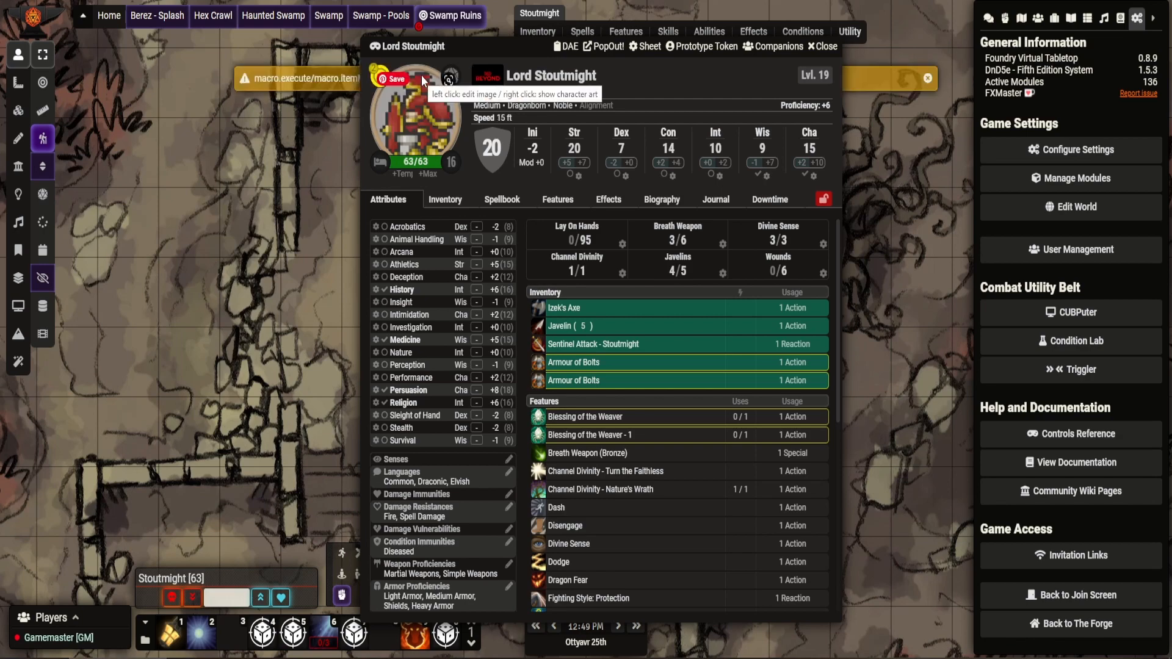
pyautogui.moveTo(379, 76)
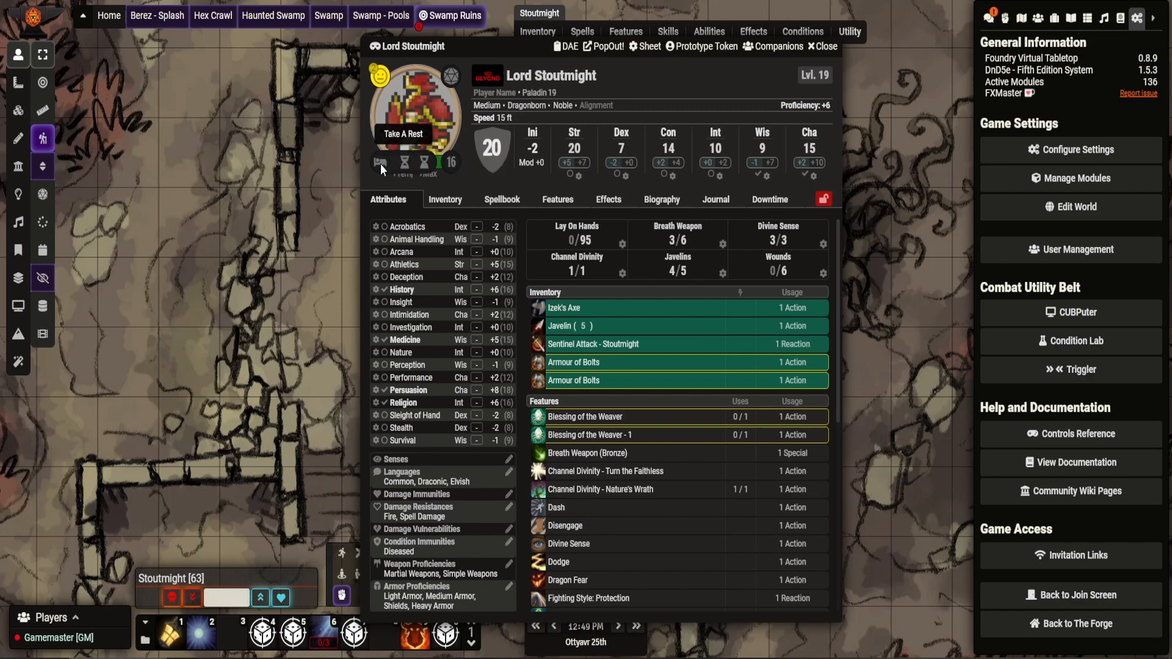
# - Open and close the Paladin hit dice adjustment without changes, and select the temporary hit points field
pyautogui.click(451, 162)
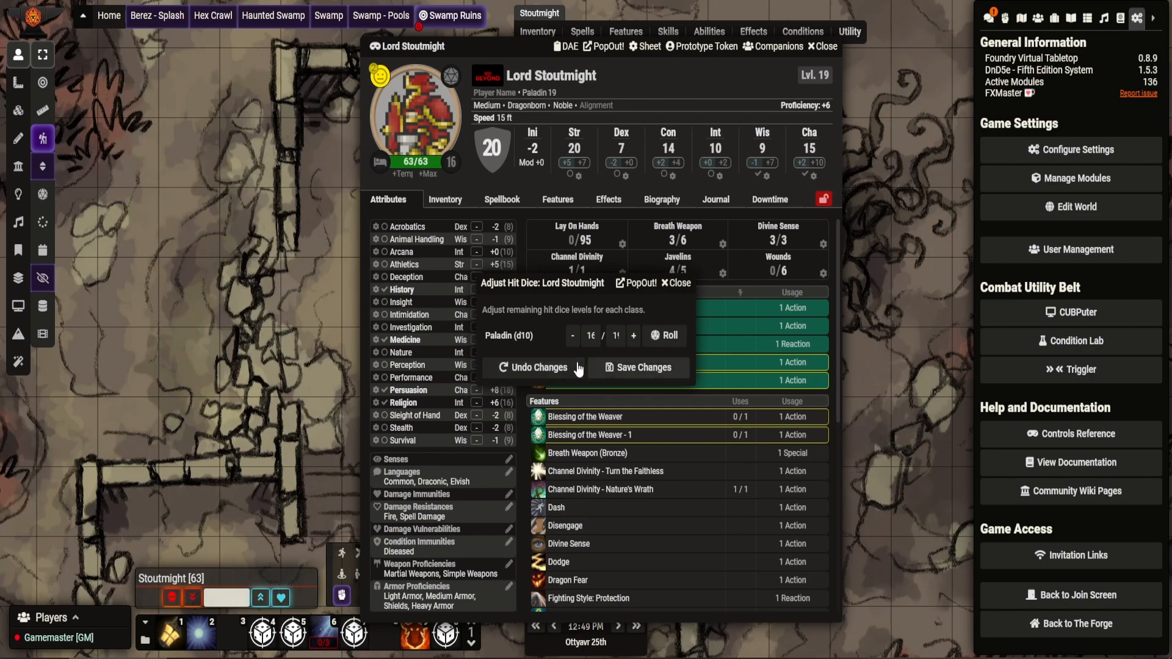
pyautogui.click(682, 284)
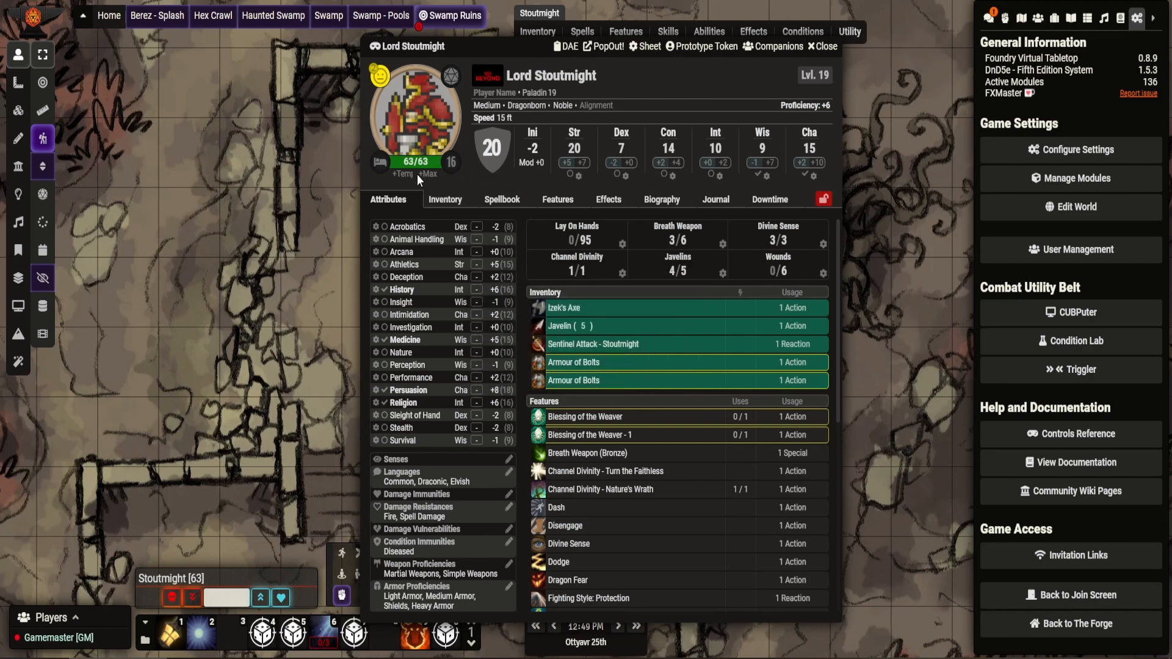
pyautogui.click(401, 175)
# - Take a long rest for the character with Is New Day enabled
pyautogui.moveTo(382, 161)
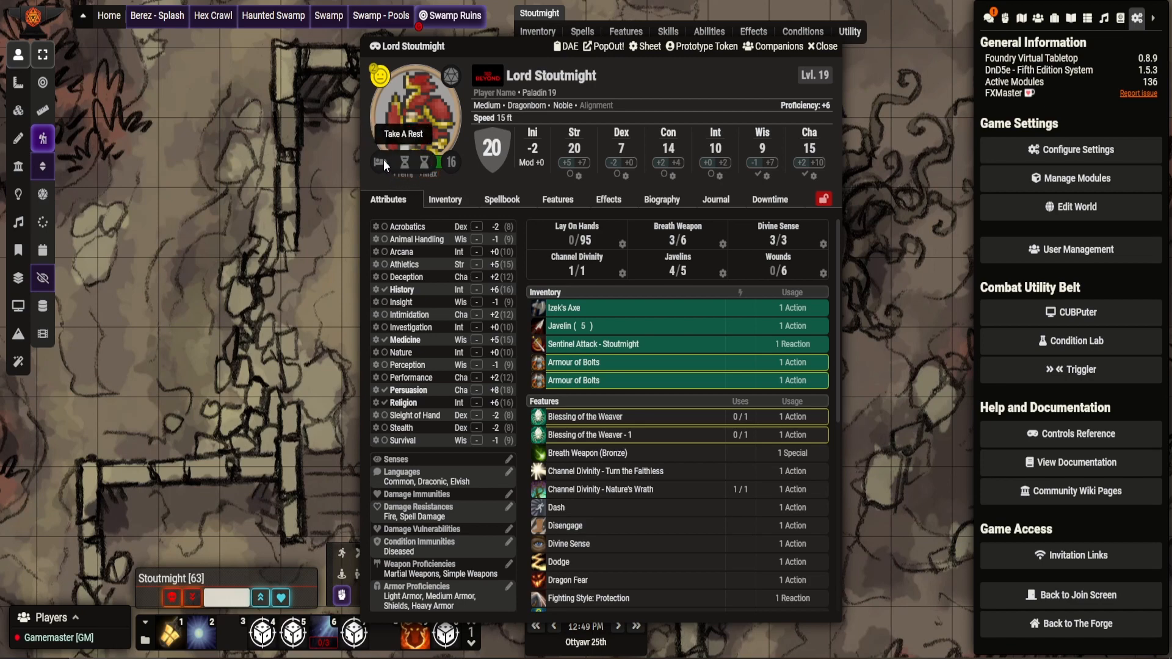
pyautogui.click(424, 168)
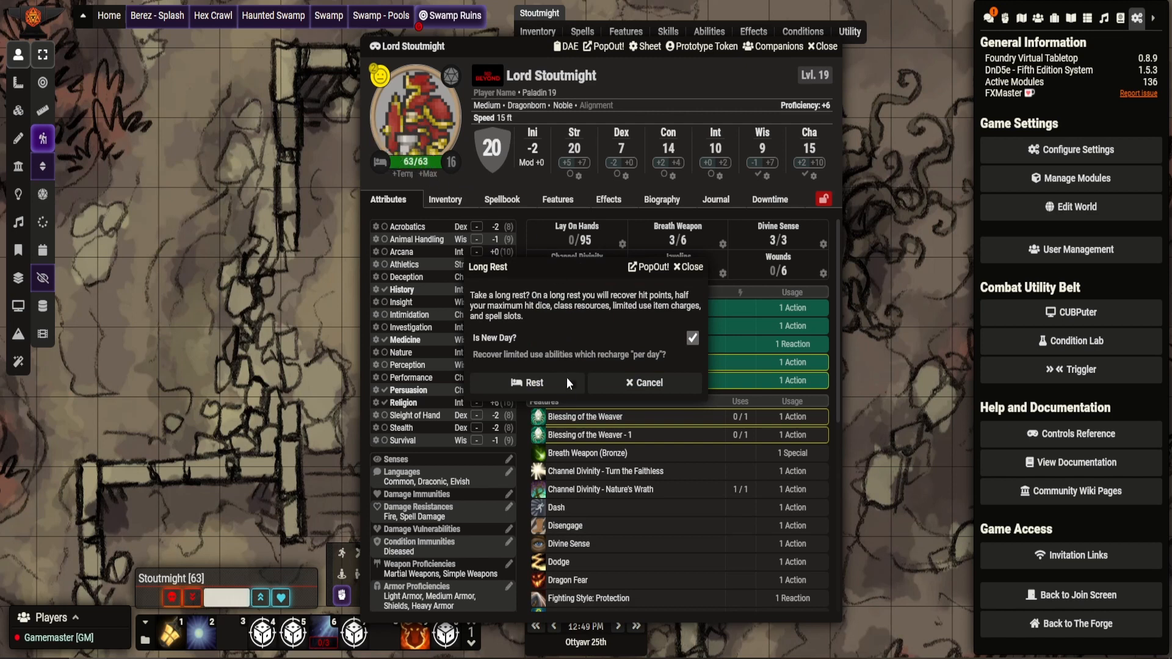
pyautogui.click(549, 389)
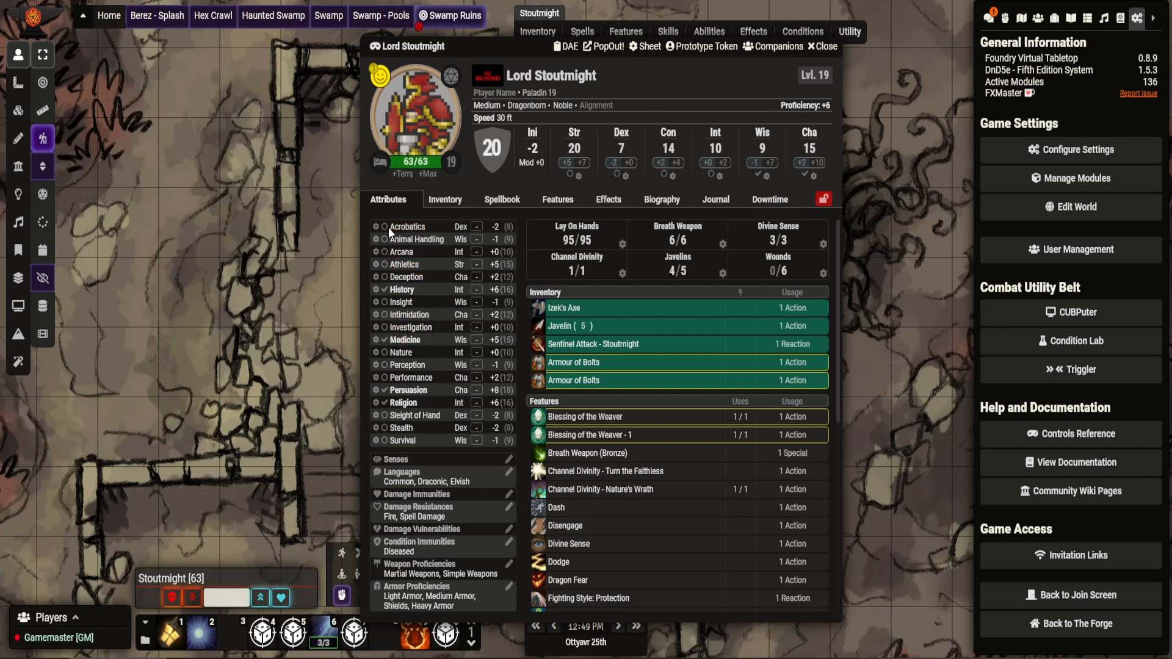
# - Cycle the Athletics skill through all its proficiency levels
pyautogui.click(384, 266)
pyautogui.click(385, 265)
pyautogui.click(385, 265)
pyautogui.click(385, 266)
# - View the character's language and damage vulnerability options, closing each selection without changes
pyautogui.click(510, 472)
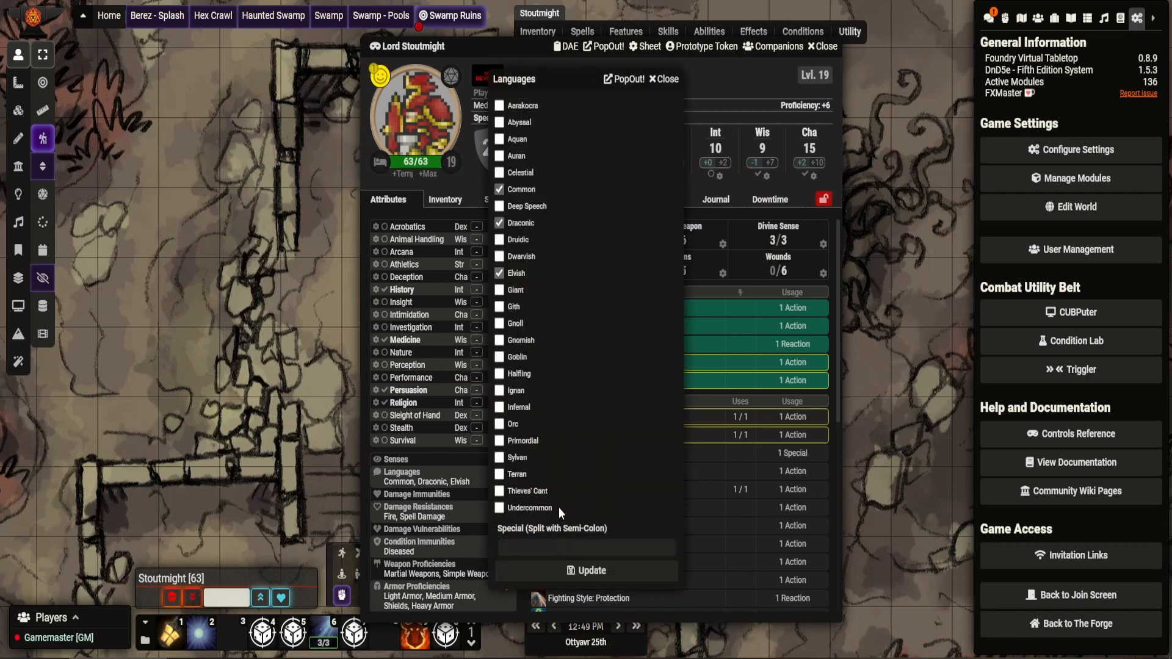
pyautogui.click(664, 79)
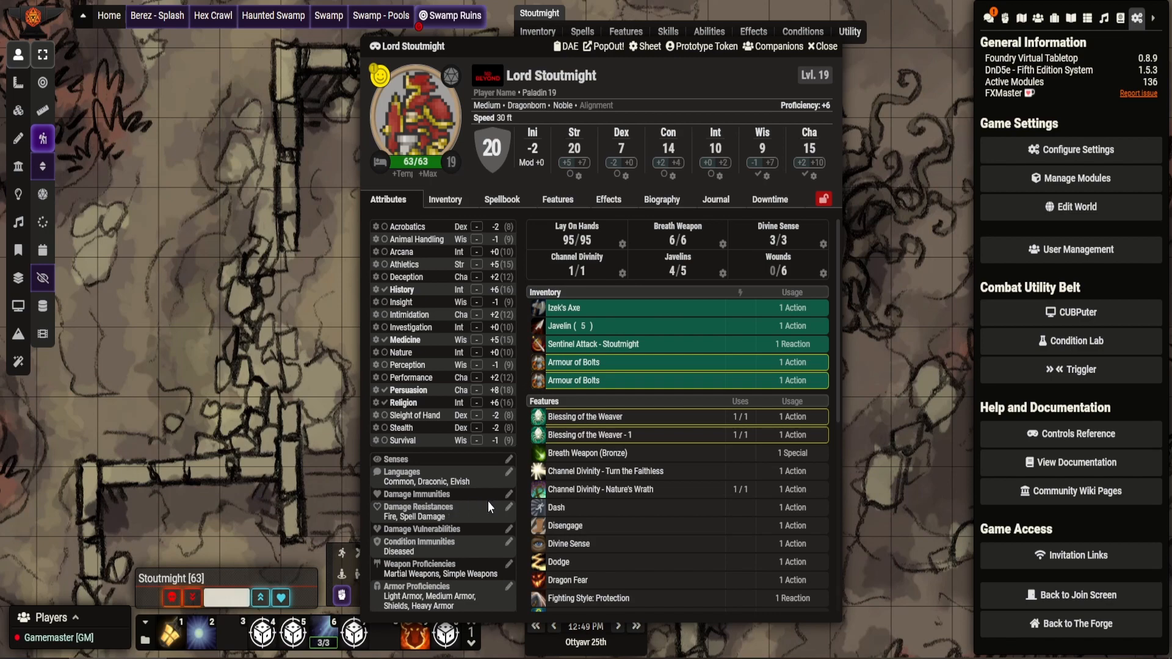
pyautogui.click(508, 529)
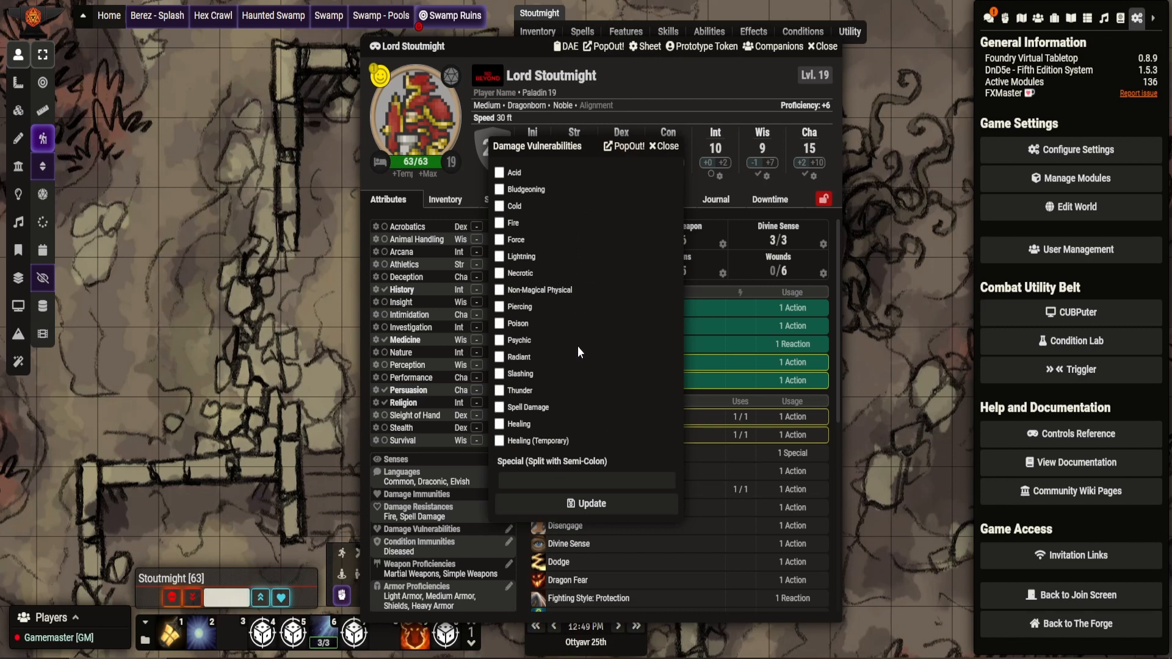
pyautogui.click(660, 147)
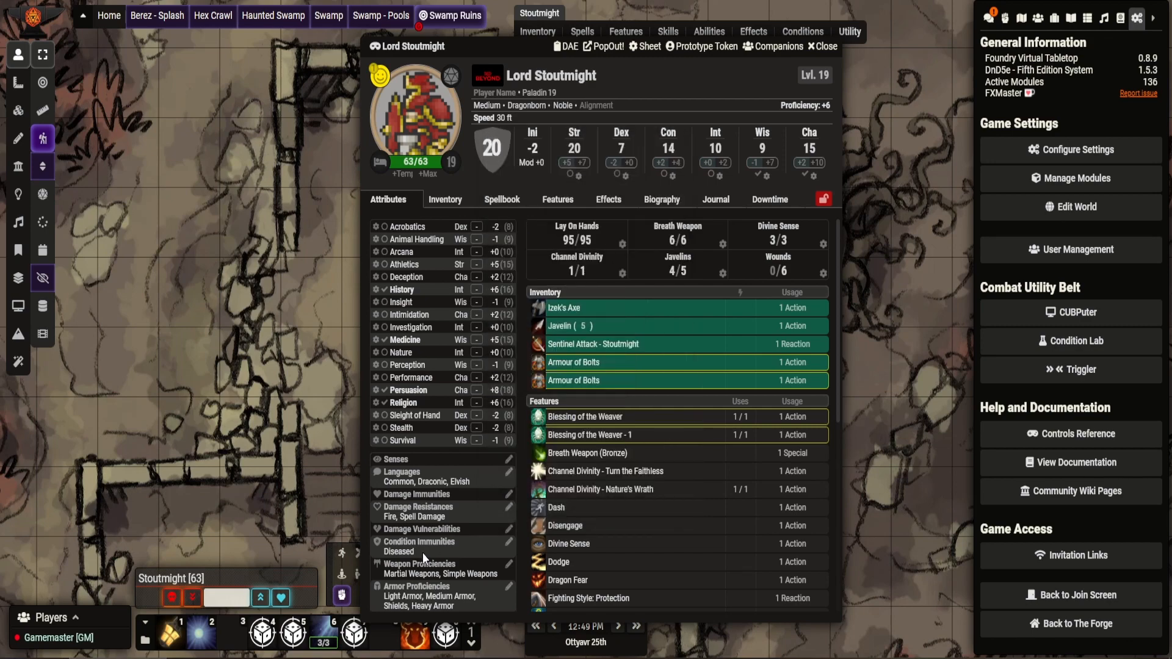
# - Review the character's full weapon and armor proficiency lists, closing each without changes
pyautogui.click(509, 563)
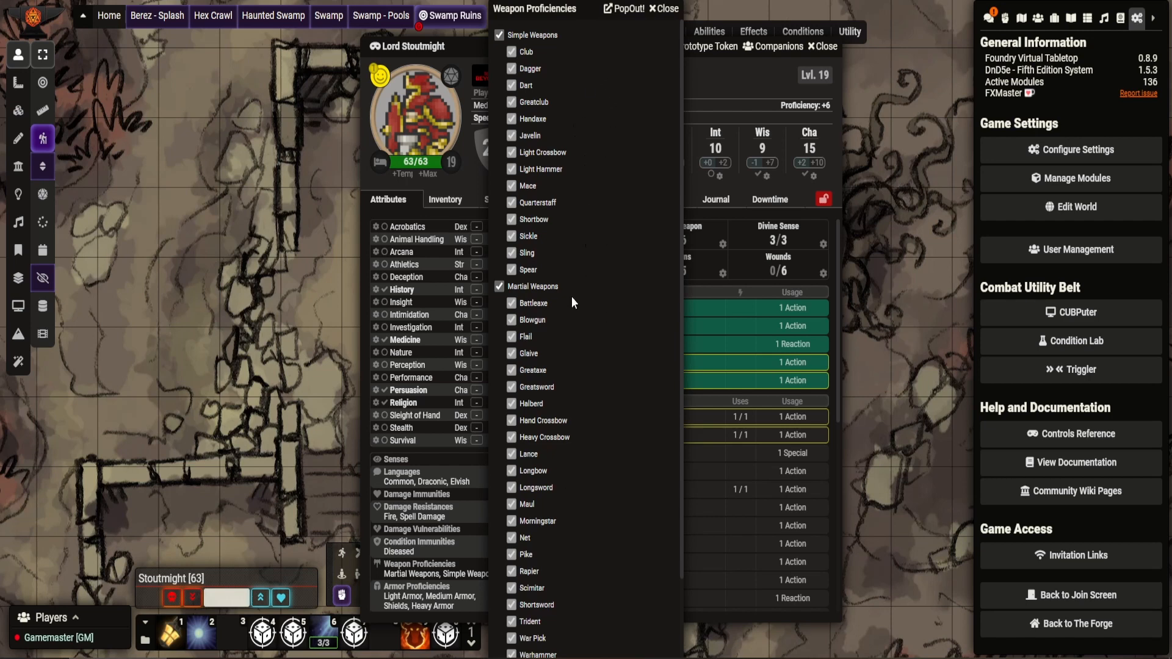
pyautogui.scroll(-2, 583, 327)
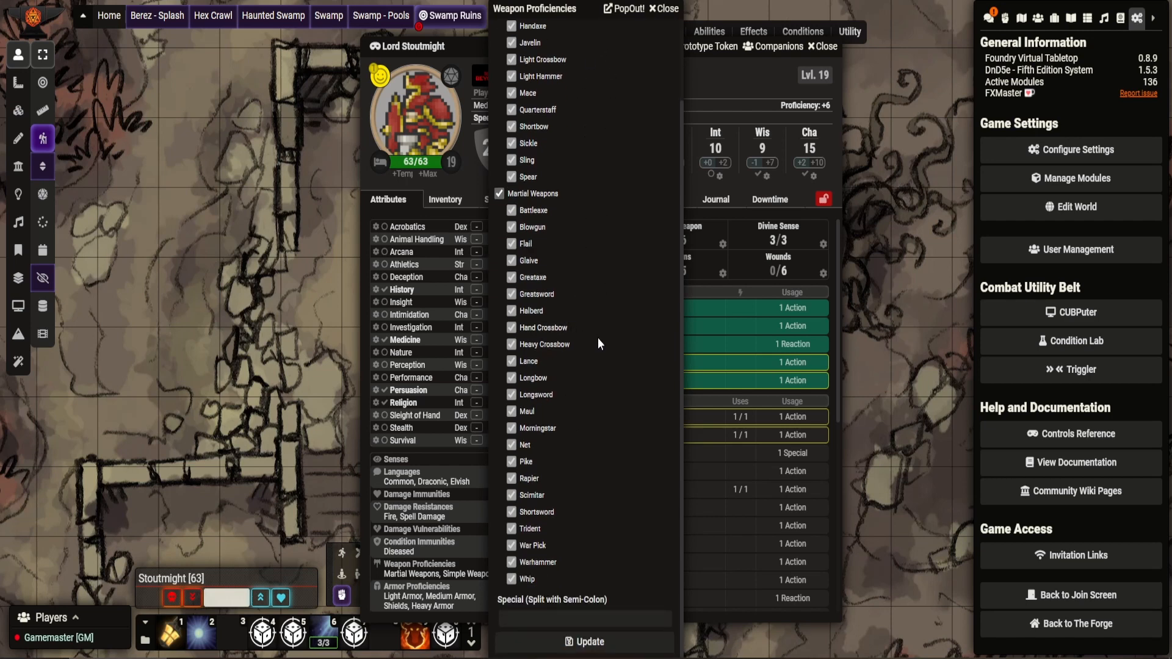
pyautogui.scroll(2, 598, 338)
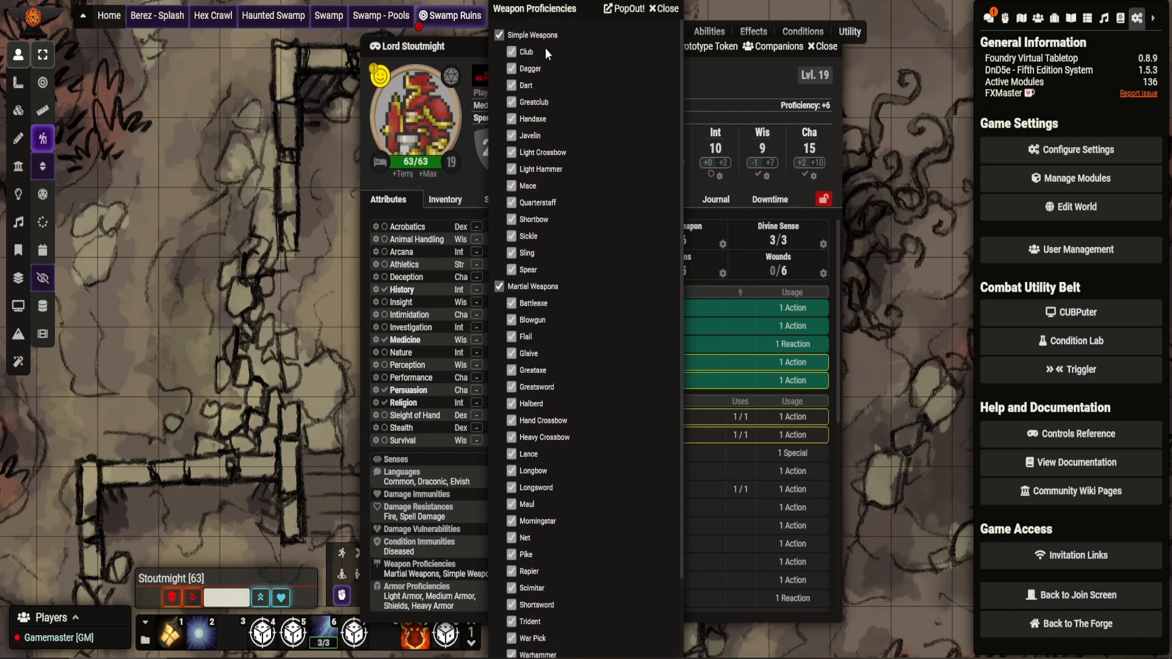
pyautogui.click(661, 9)
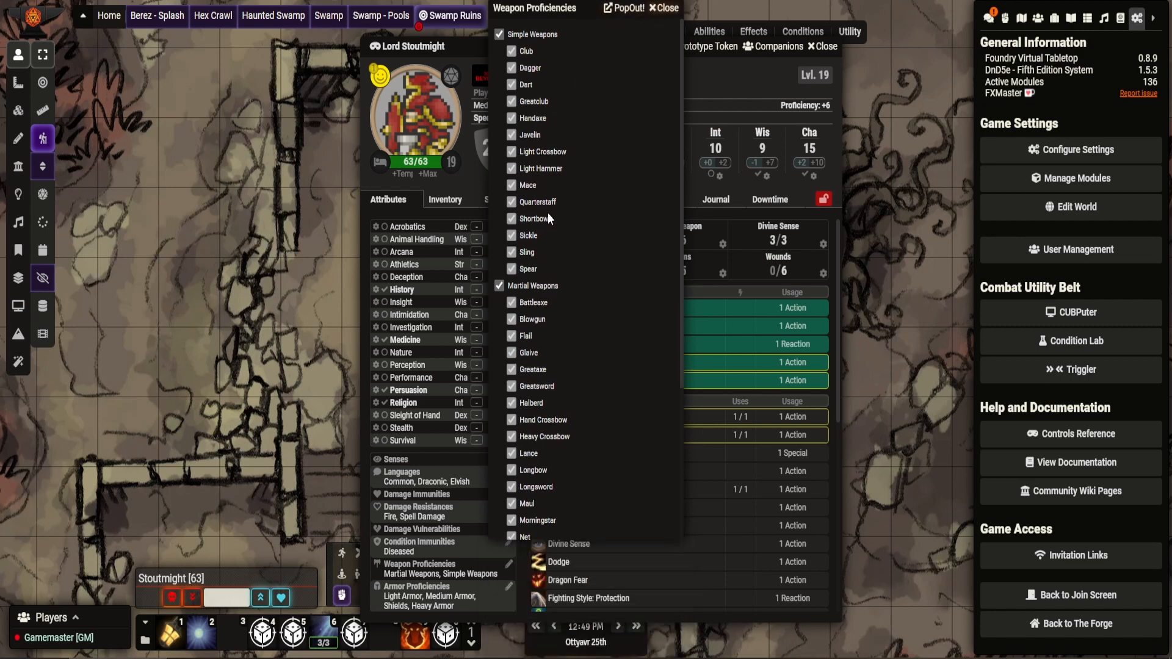
pyautogui.click(509, 588)
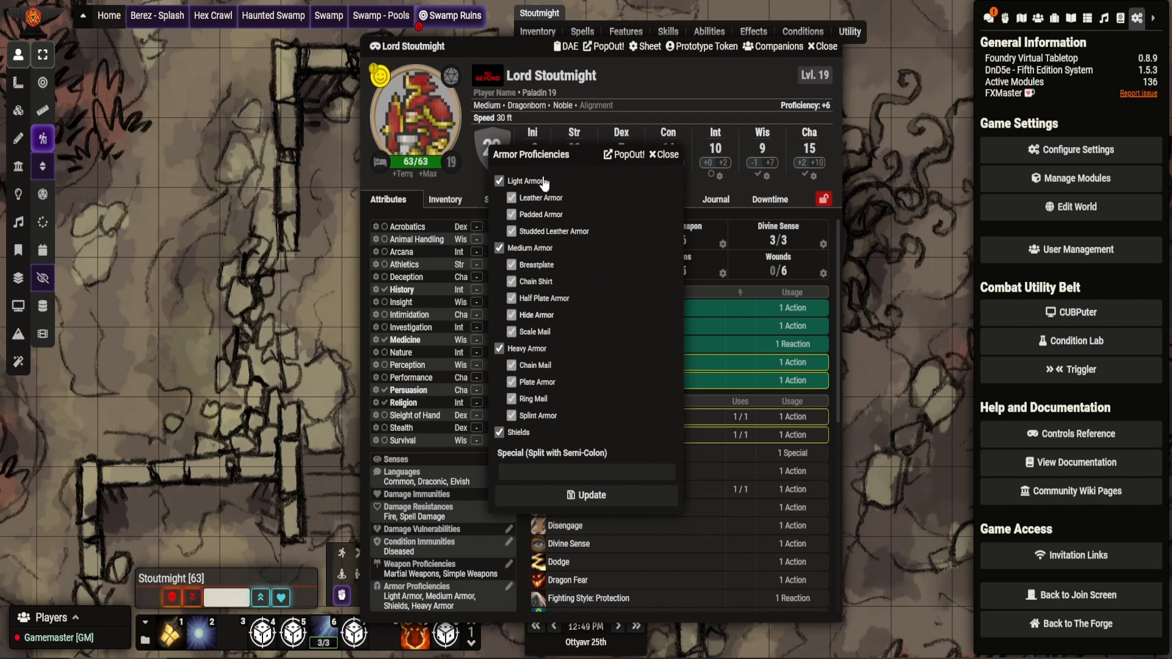
pyautogui.click(658, 157)
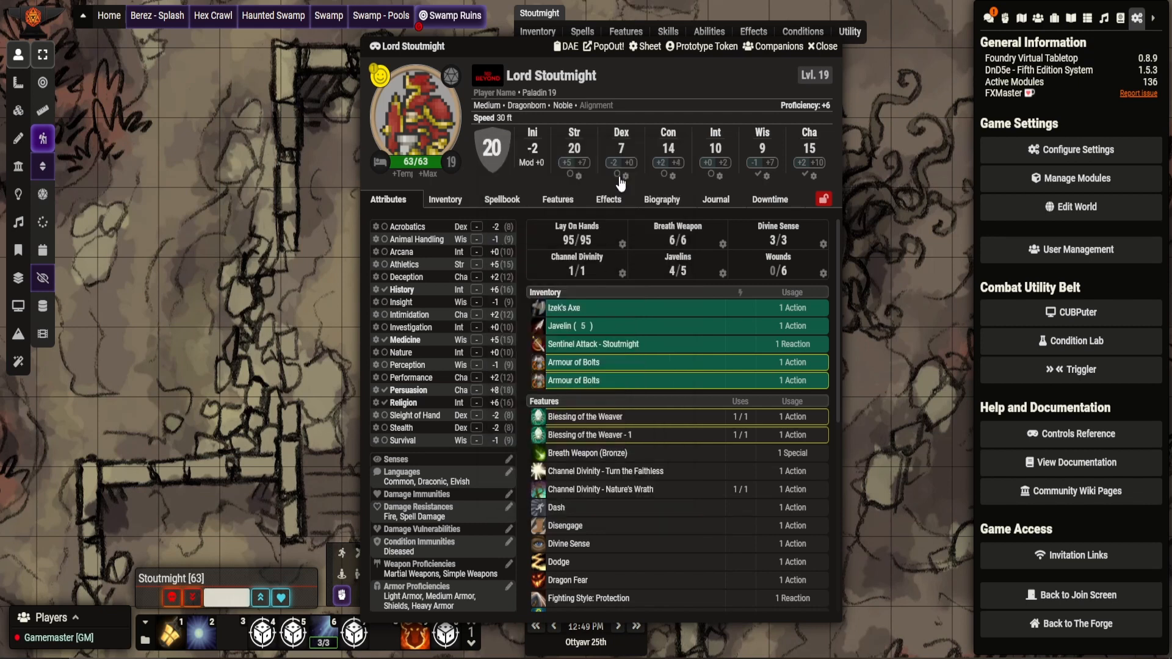
# - Inspect the character's armor class configuration and its breakdown without changing them, and close the character sheet
pyautogui.click(492, 162)
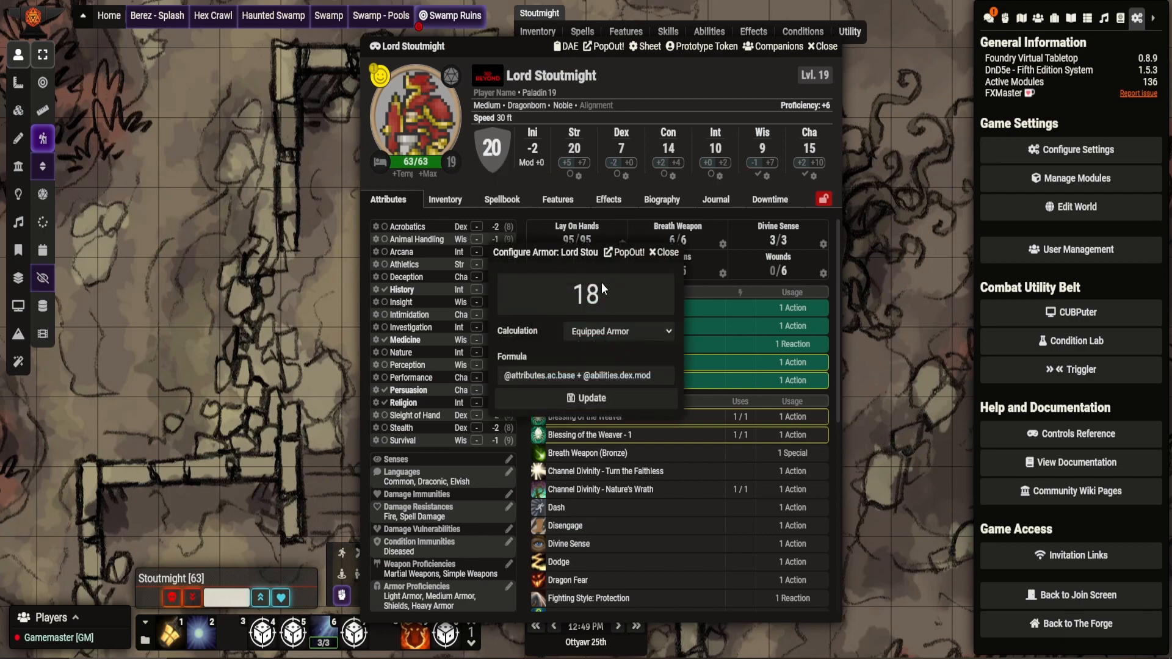
pyautogui.moveTo(491, 158)
pyautogui.click(664, 253)
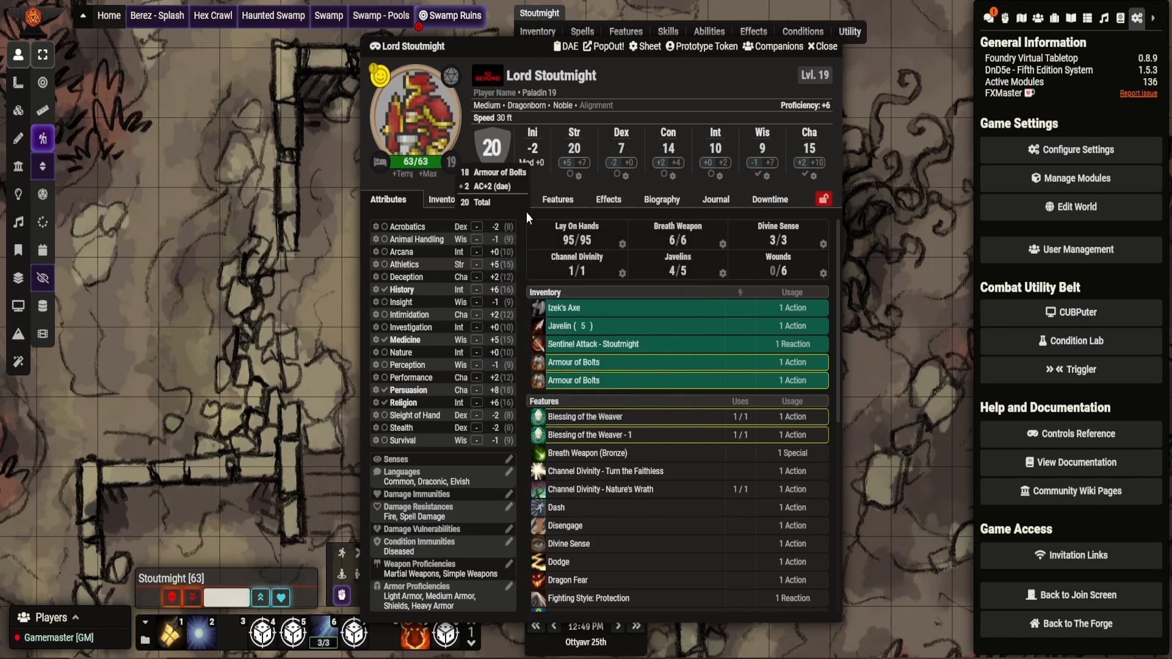
pyautogui.click(694, 248)
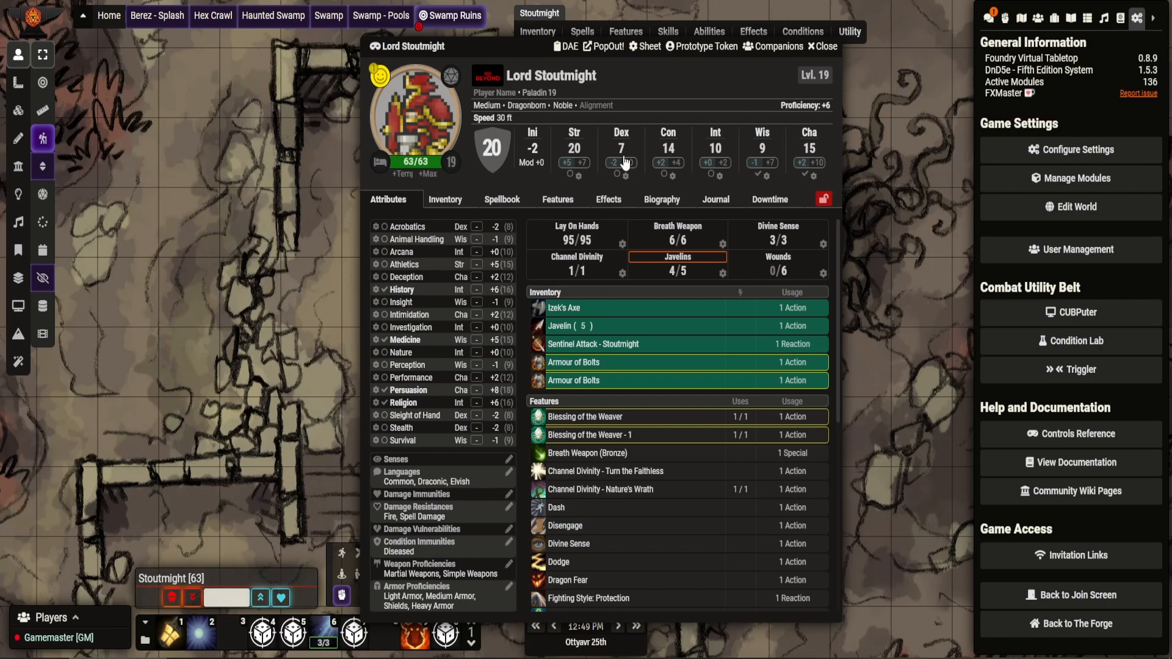
pyautogui.click(823, 46)
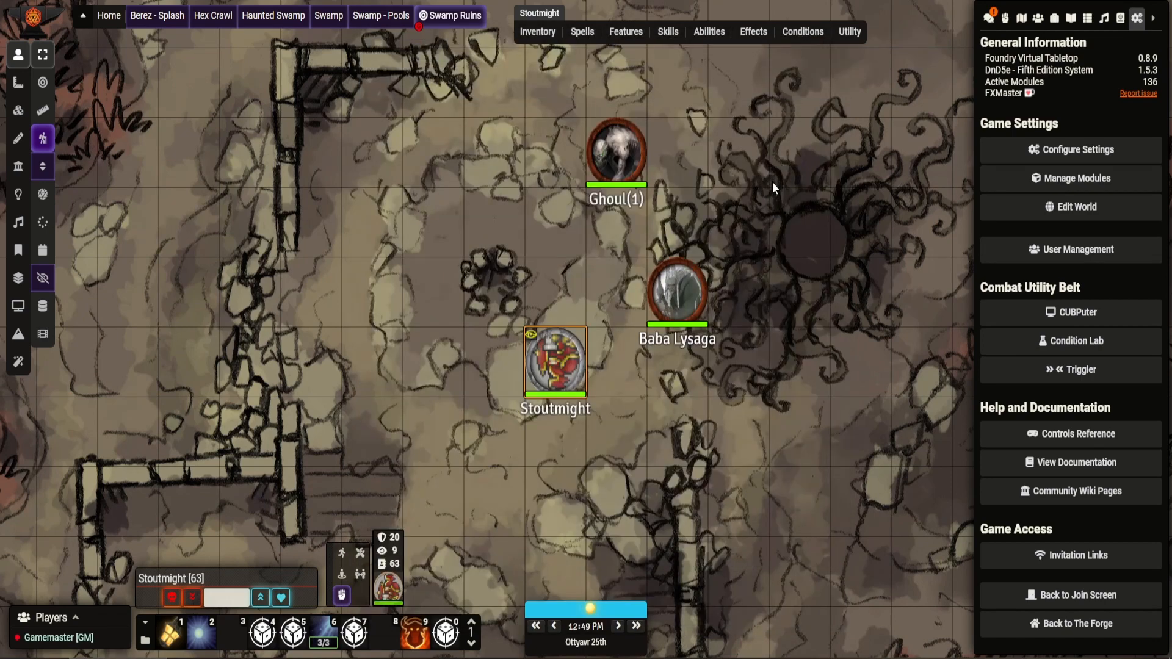
# - Open the Ghoul(1) token's sheet and examine its hit dice formula and creature type configuration, including the swarm size, without changes
pyautogui.doubleClick(644, 161)
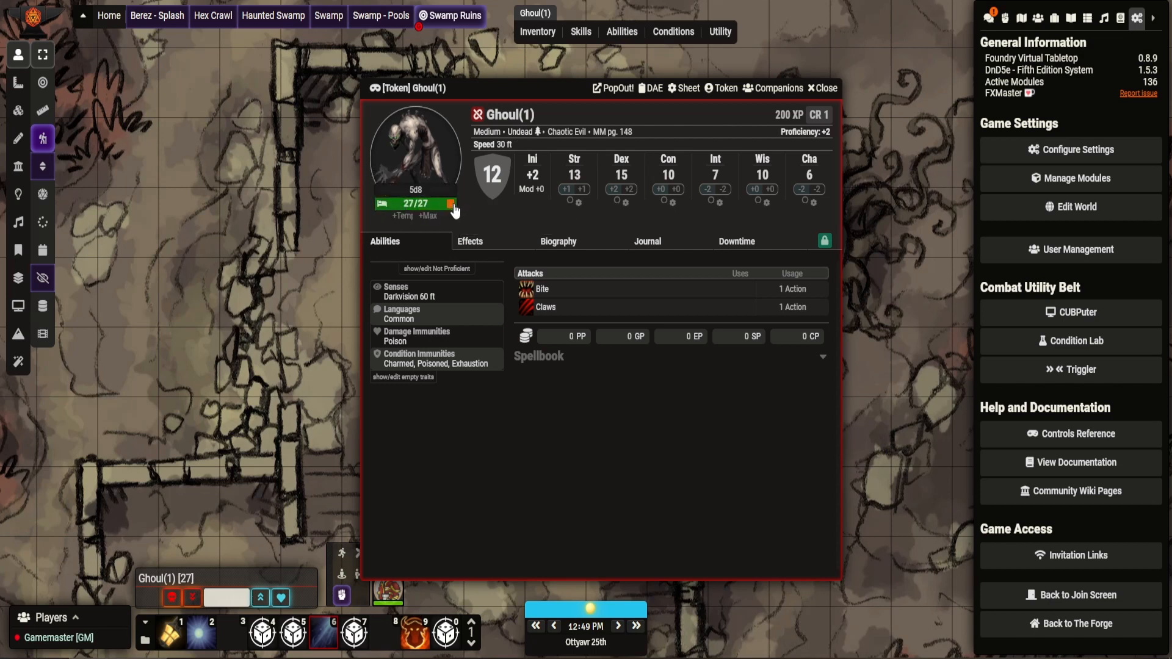
pyautogui.click(438, 190)
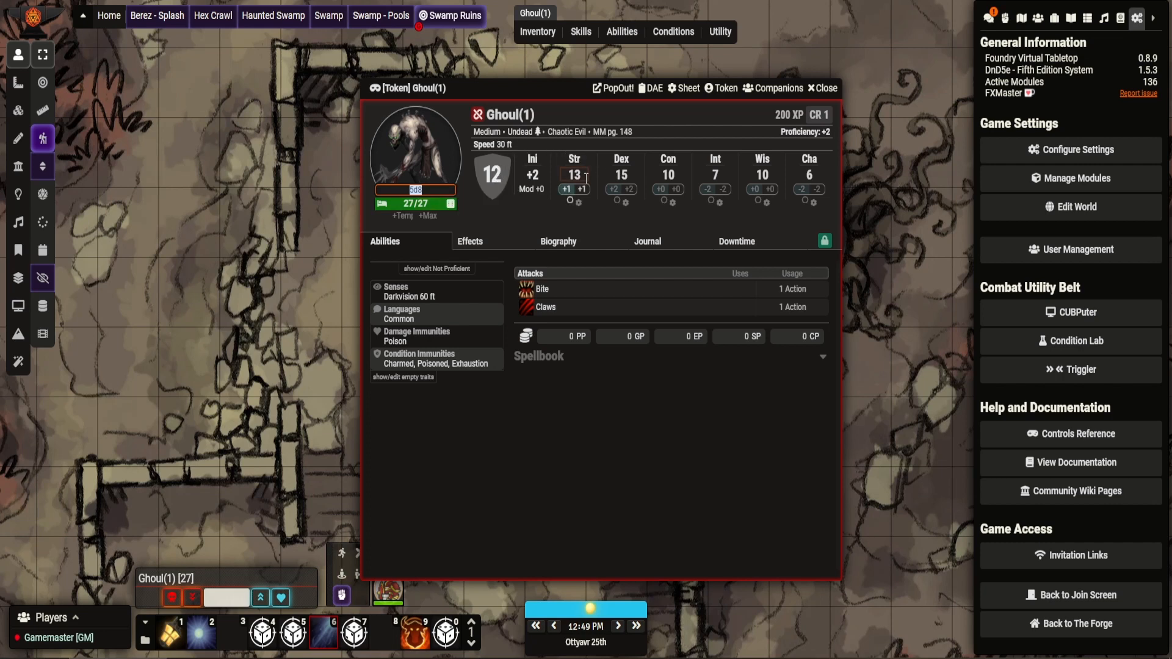
pyautogui.click(520, 132)
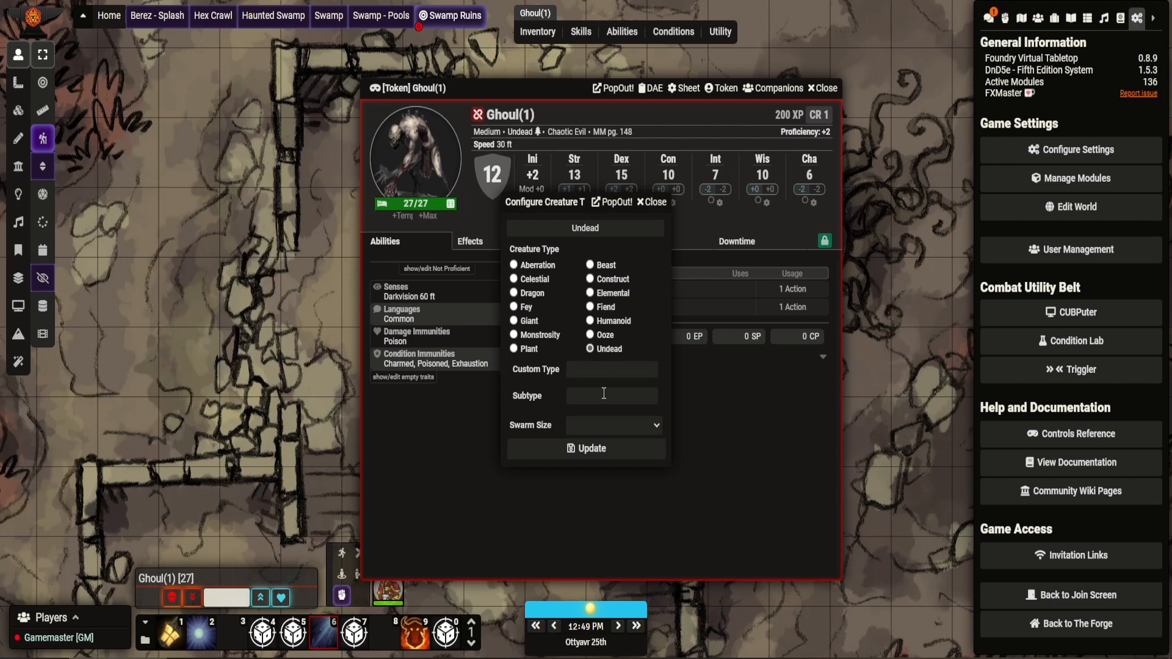
pyautogui.click(596, 432)
pyautogui.click(612, 431)
pyautogui.click(651, 202)
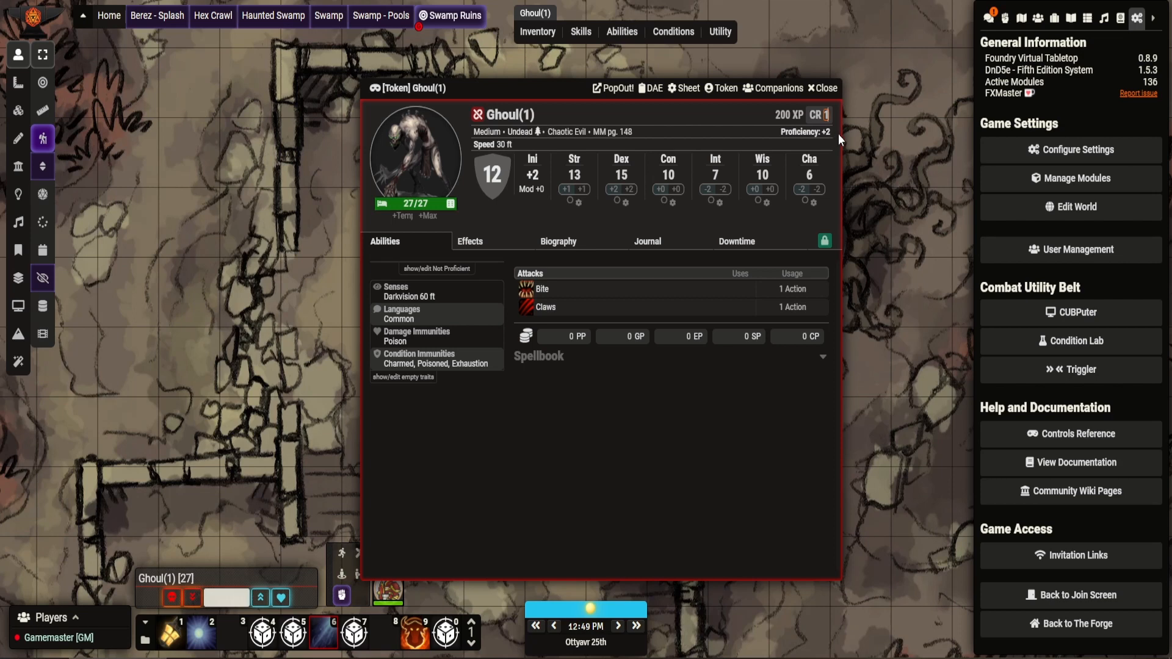
# - Set the ghoul's challenge rating to 10
pyautogui.write('0')
pyautogui.click(719, 374)
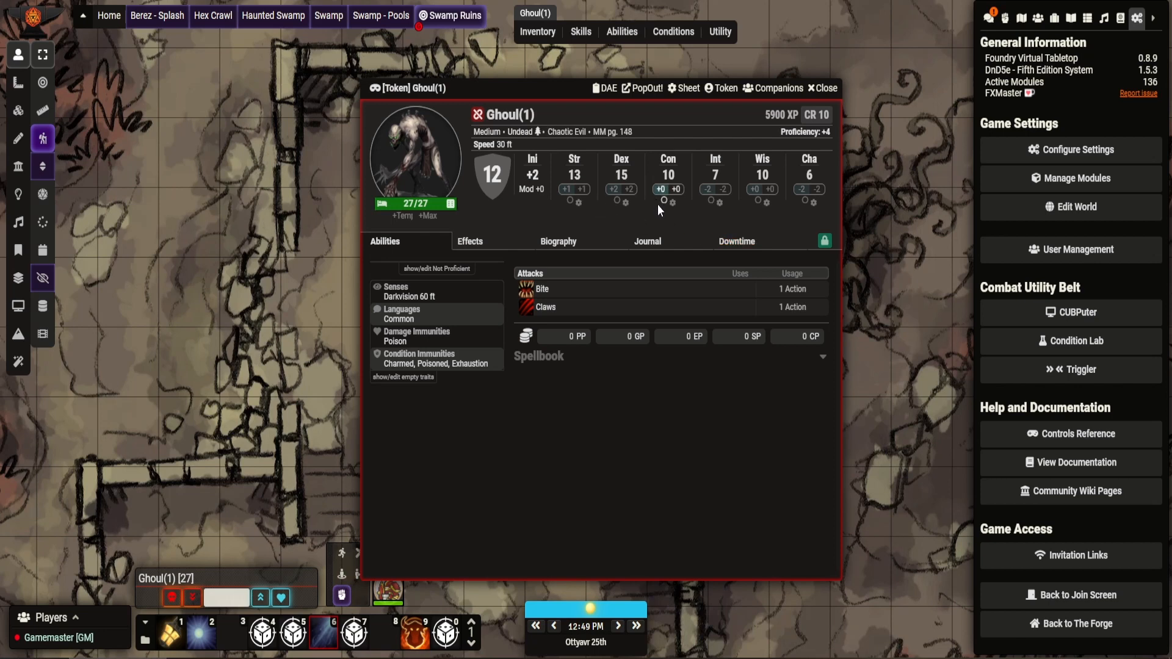
# - Open the ghoul's Bite item, view its details, effects, magic item and special effects pages, and close the item and the ghoul's sheet
pyautogui.rightClick(549, 288)
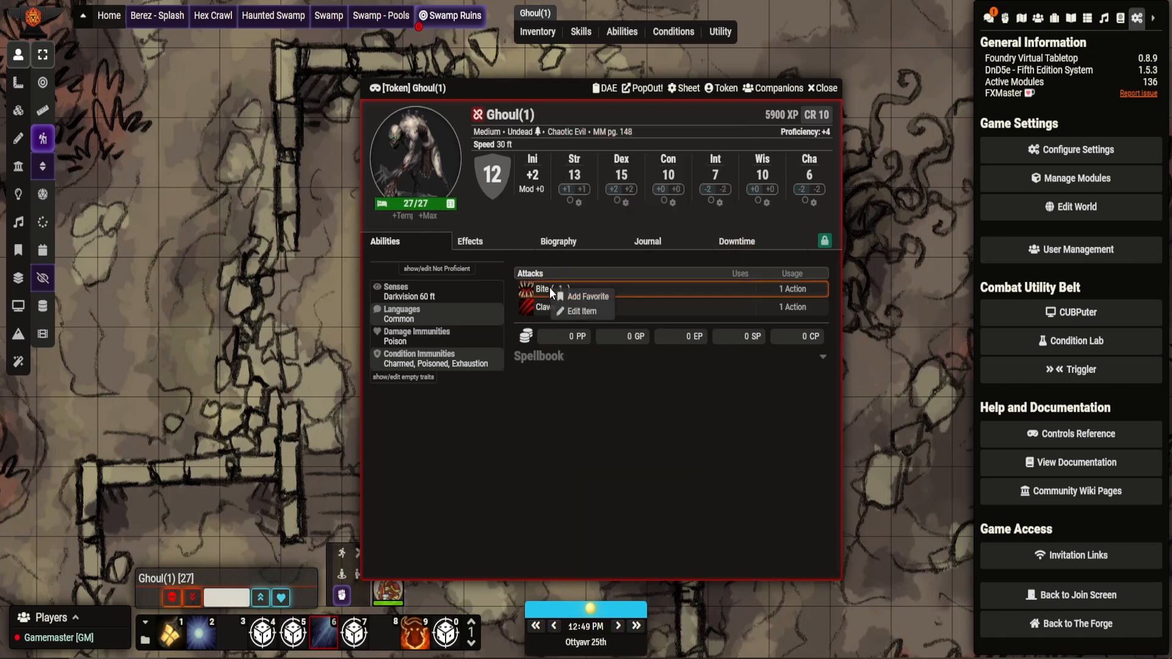
pyautogui.click(581, 311)
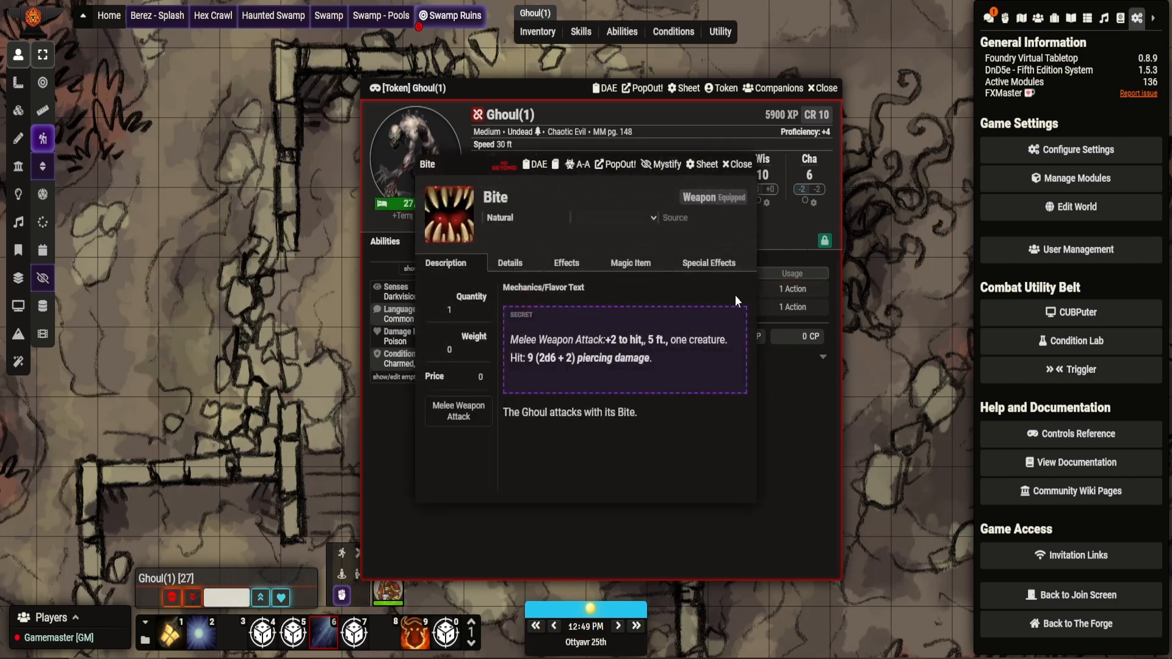
pyautogui.click(520, 261)
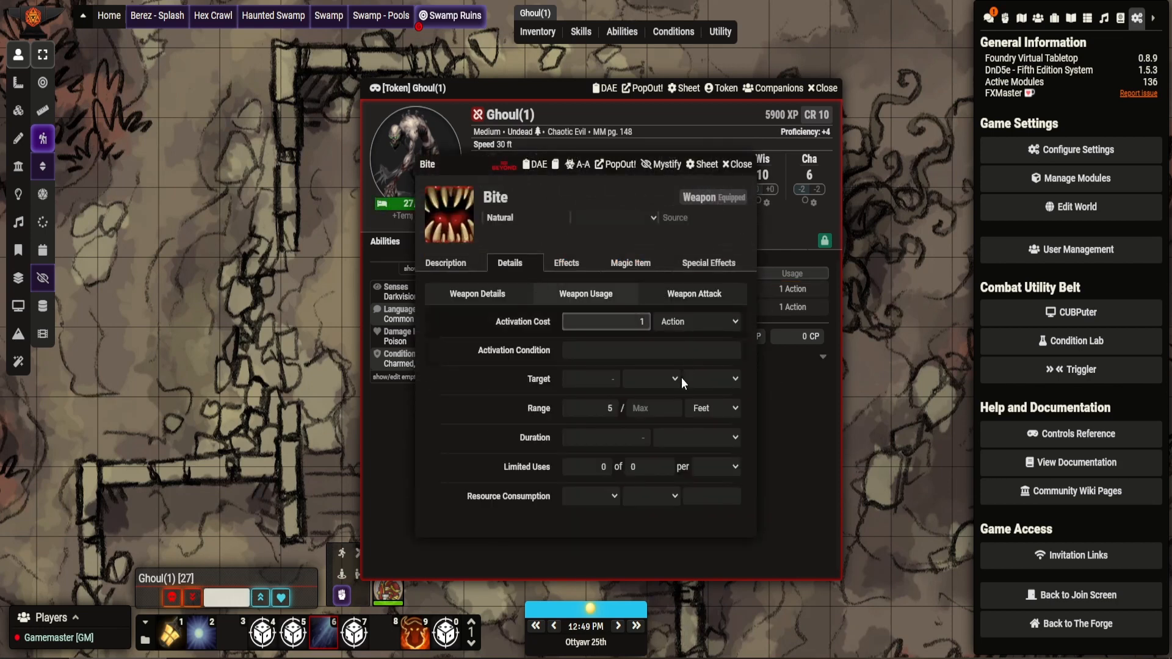
pyautogui.click(574, 264)
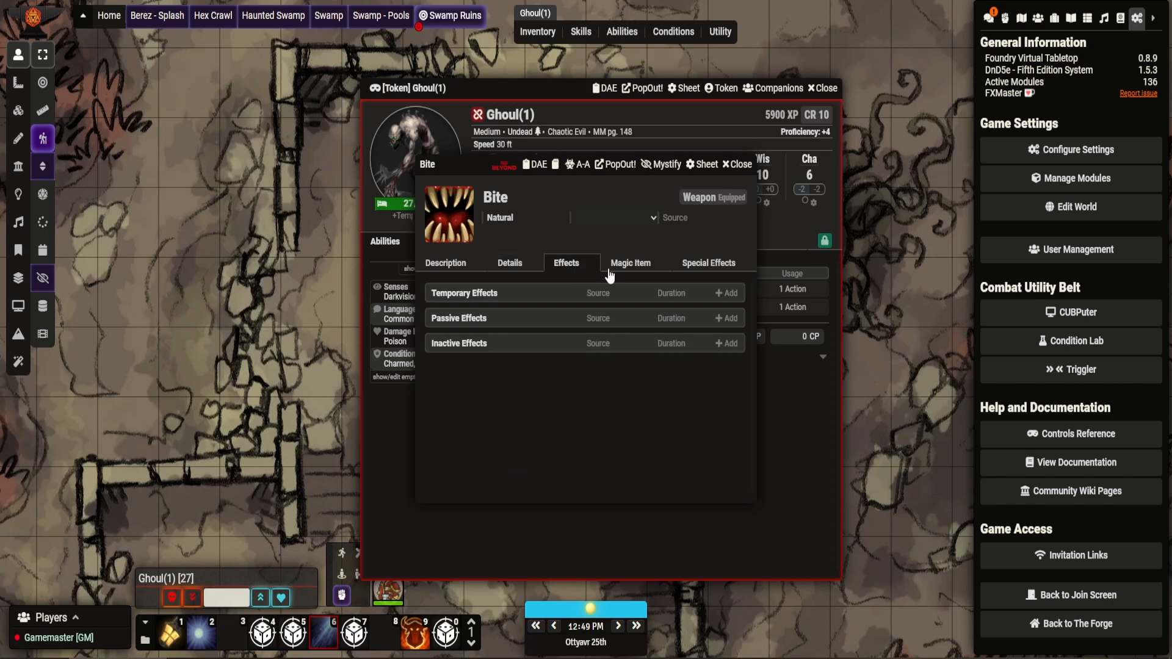
pyautogui.click(625, 269)
pyautogui.click(701, 265)
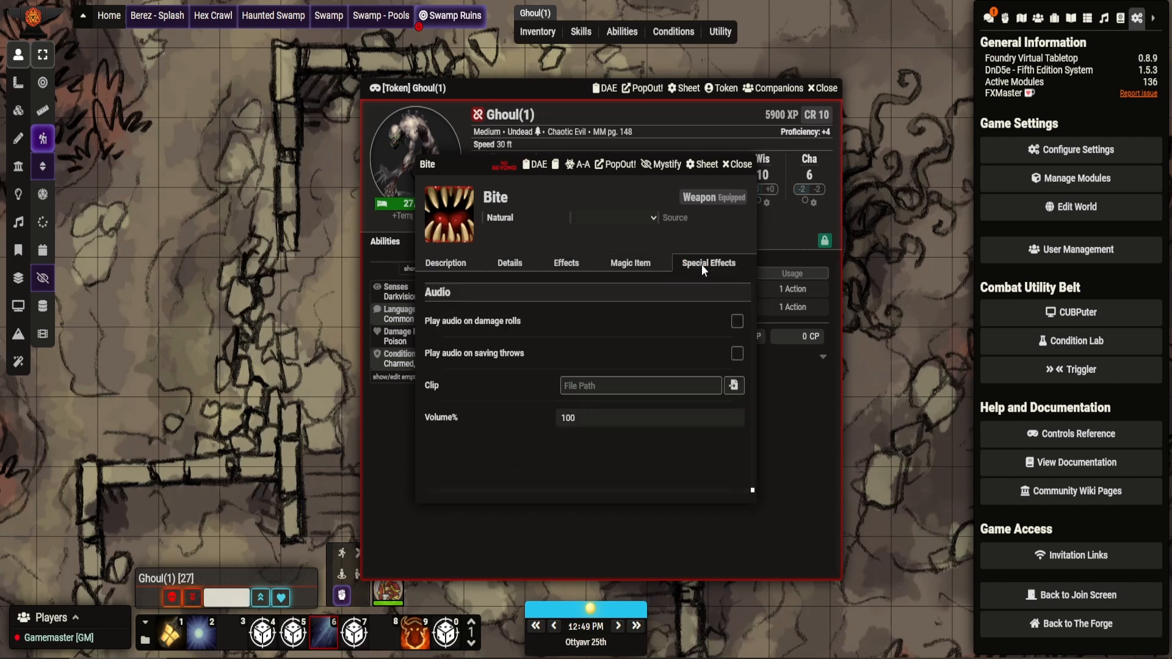
pyautogui.click(732, 165)
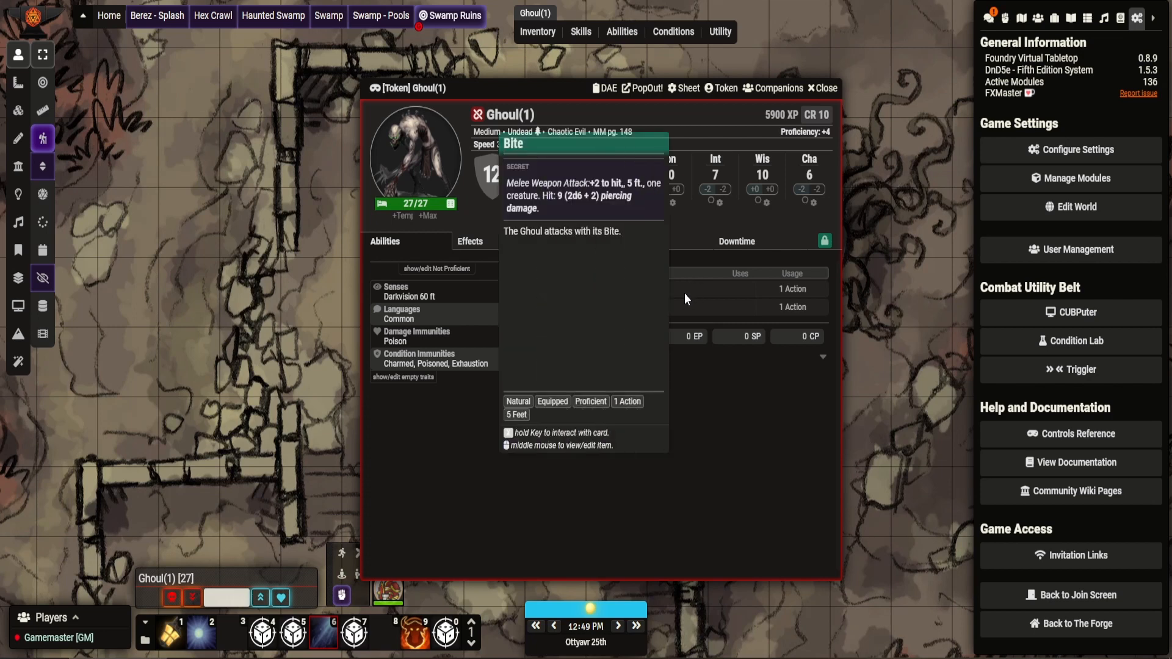
pyautogui.moveTo(540, 290)
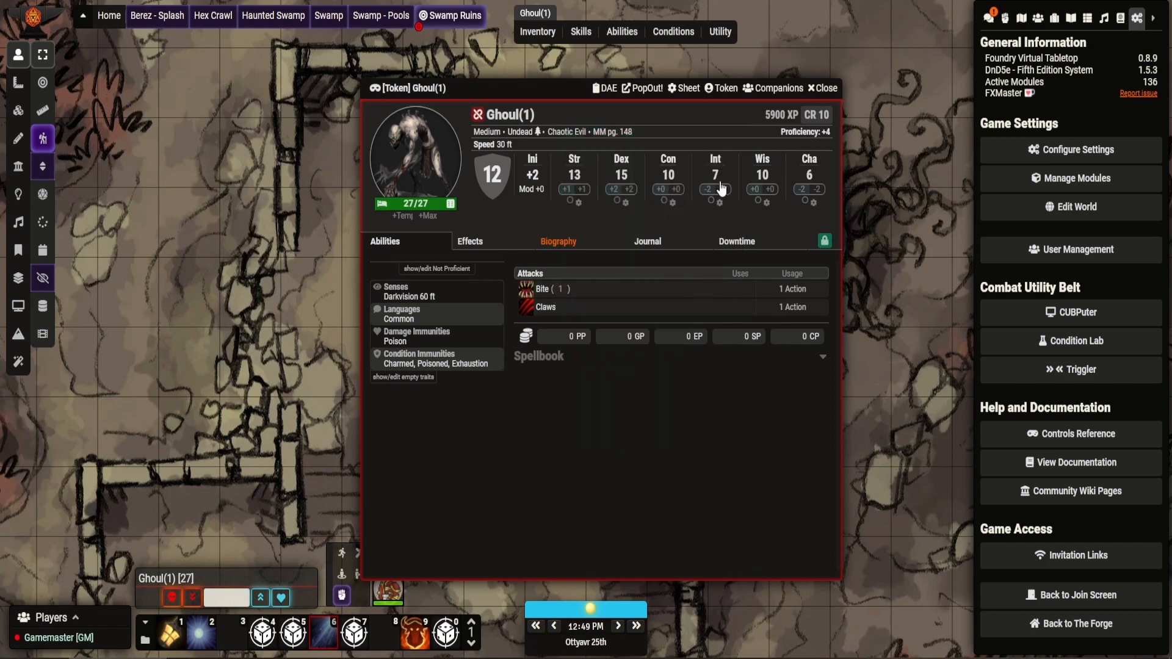
pyautogui.press('Escape')
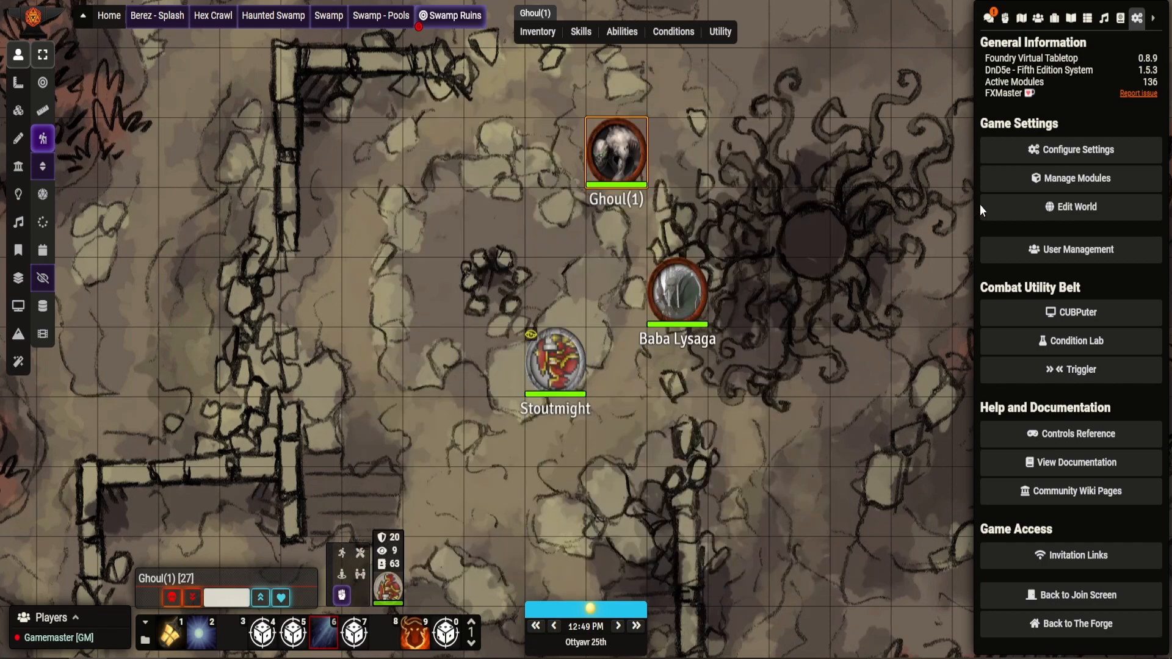
# - Filter the module settings by "tid", expand Tidy5e Sheet and open its dedicated sheet settings
pyautogui.click(1054, 149)
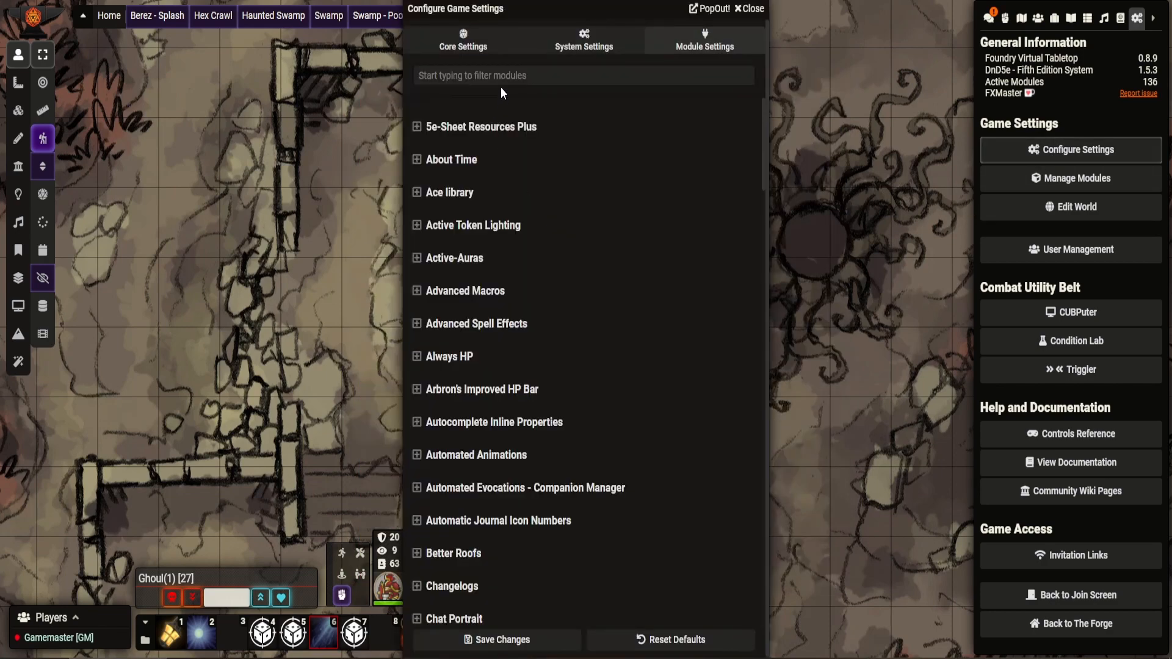
pyautogui.click(504, 78)
pyautogui.write('tiny')
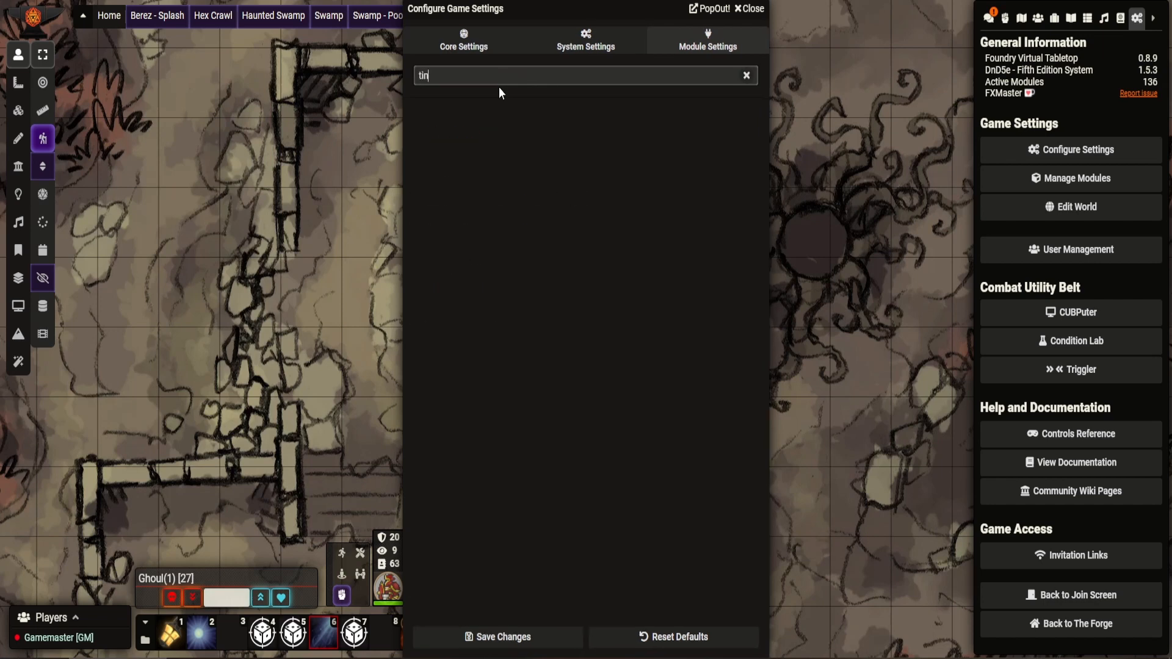
pyautogui.press('BackSpace')
pyautogui.press('BackSpace')
pyautogui.write('d')
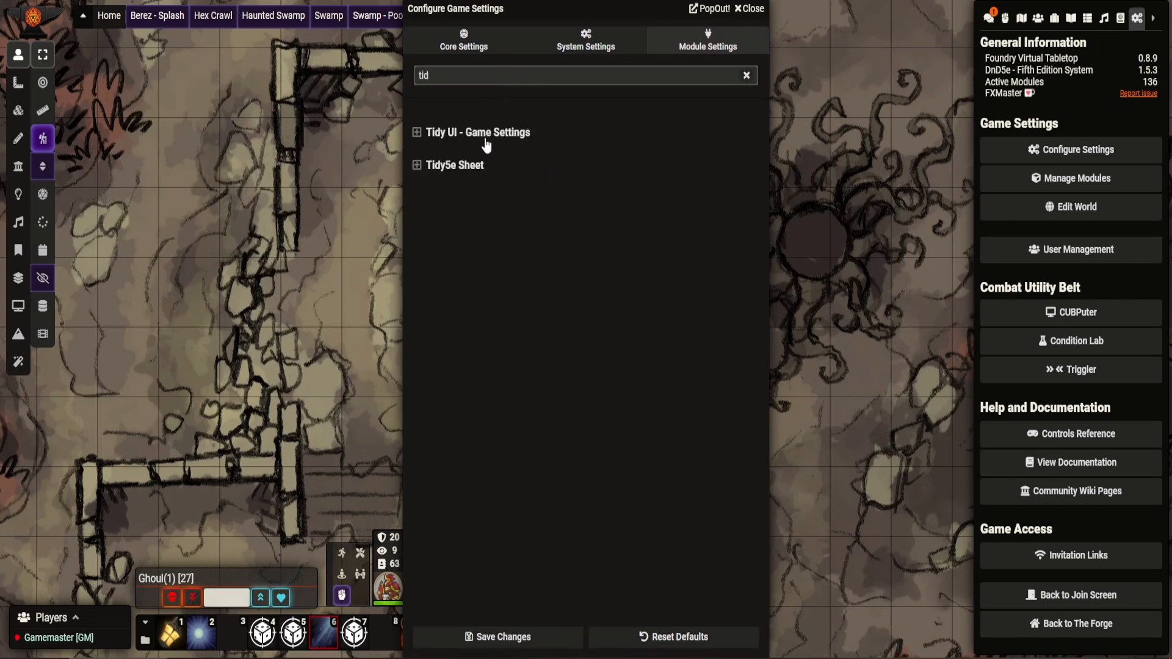
pyautogui.click(469, 165)
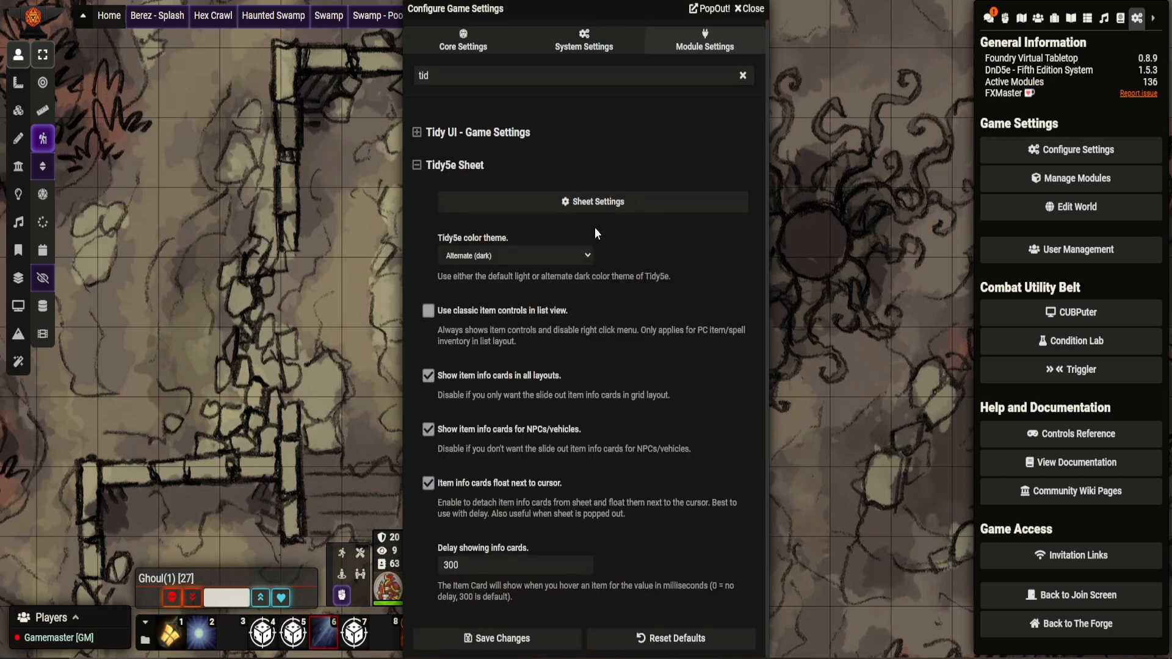
pyautogui.click(601, 202)
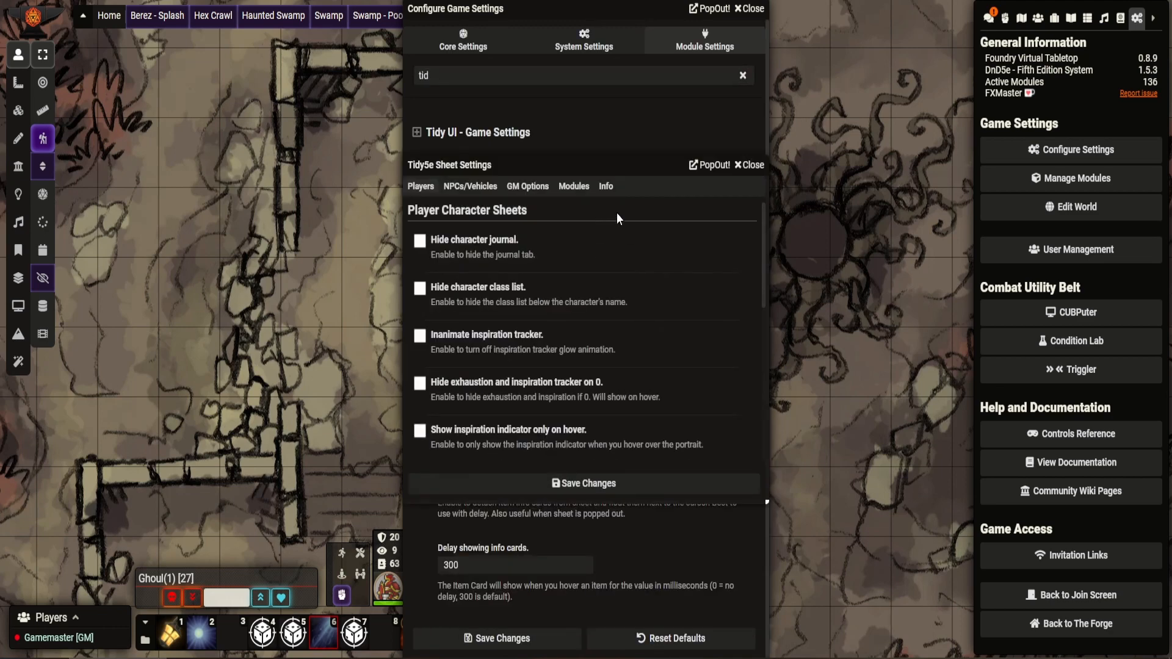
# - Place the Tidy5e Sheet Settings and game settings windows side by side, and review the Players and NPCs/Vehicles options
pyautogui.moveTo(607, 166); pyautogui.dragTo(292, 138)
pyautogui.moveTo(543, 8); pyautogui.dragTo(712, 43)
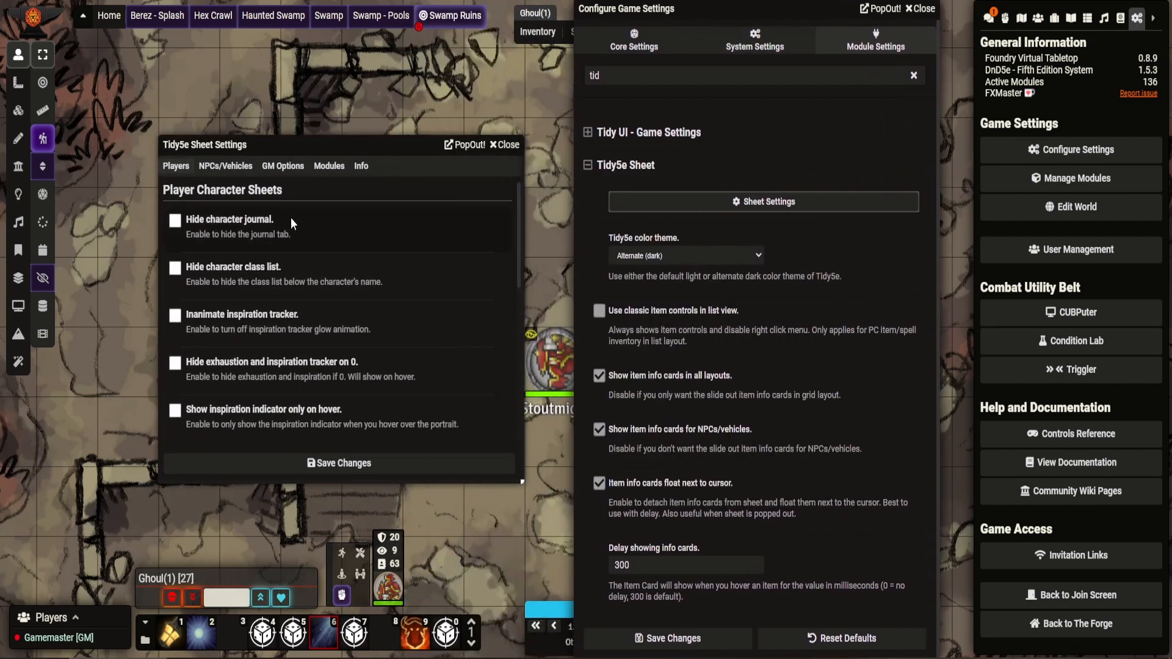
pyautogui.click(178, 167)
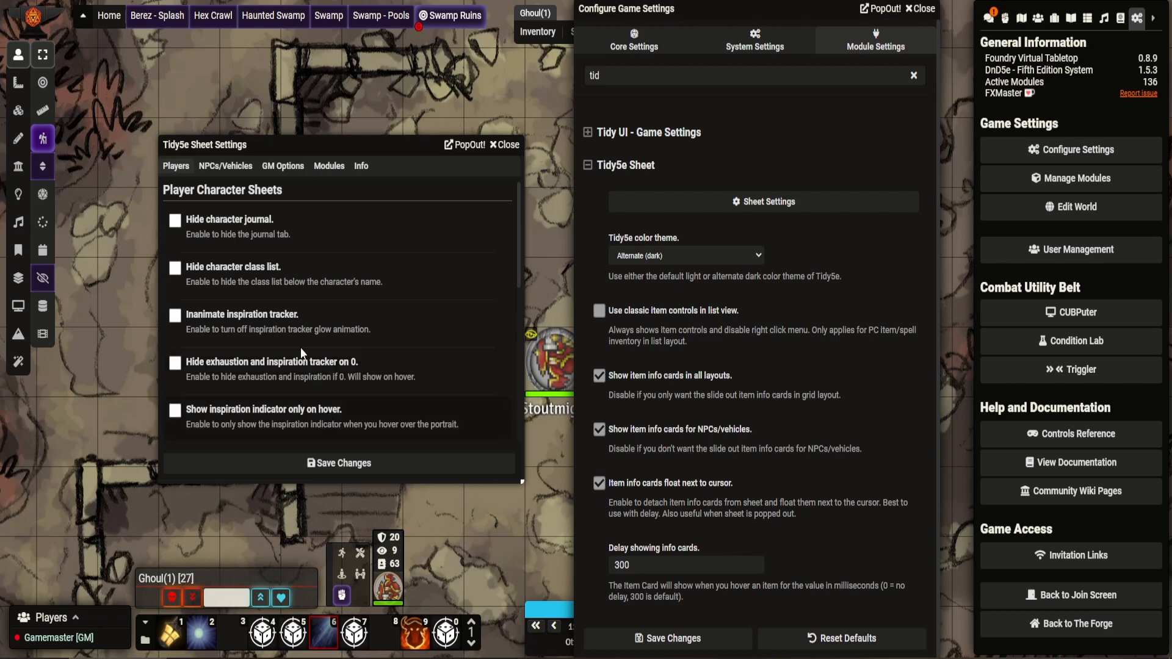
pyautogui.click(248, 173)
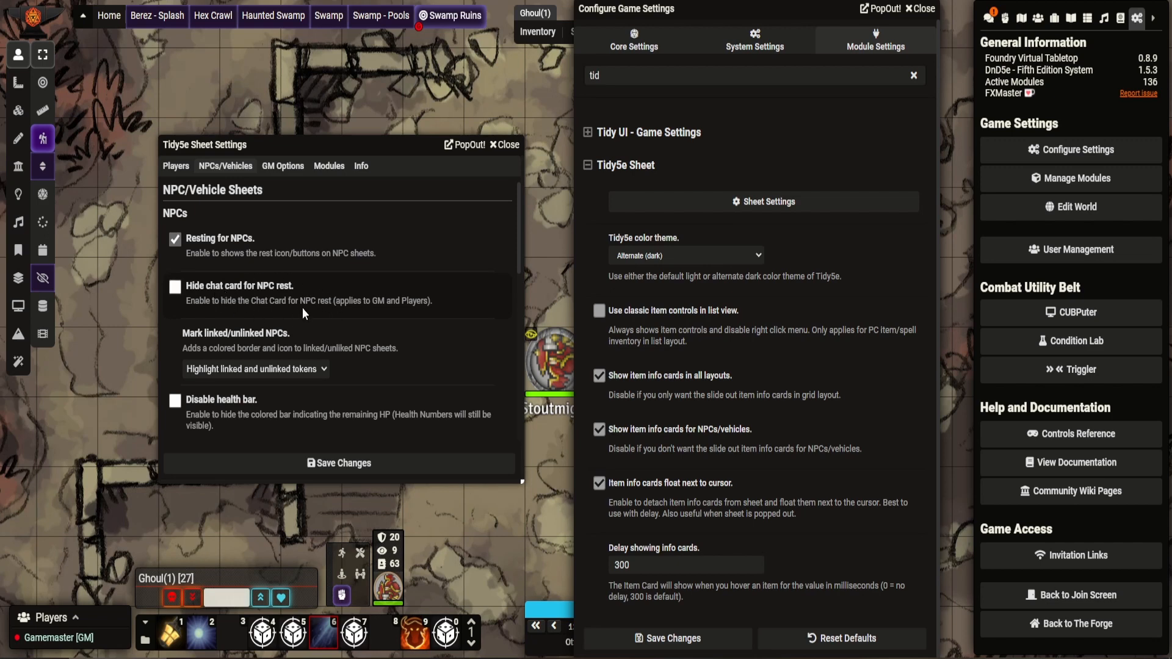
# - Open the GM sheet options and review them down to the item card interaction key and round portrait style
pyautogui.click(283, 167)
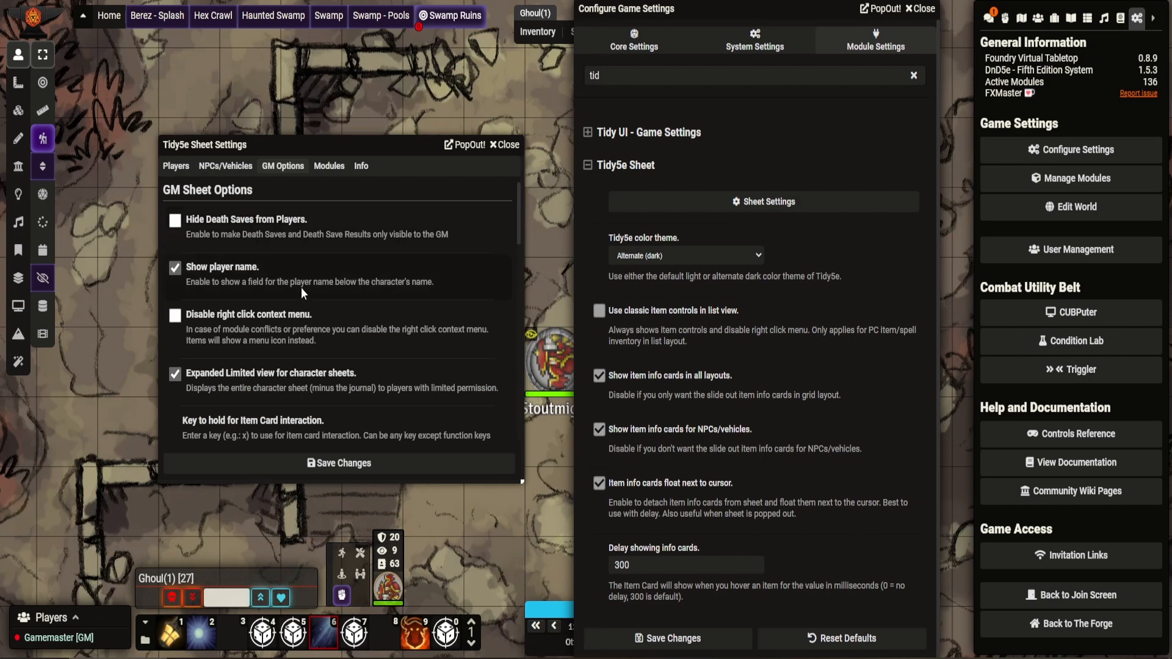
pyautogui.scroll(-2, 358, 291)
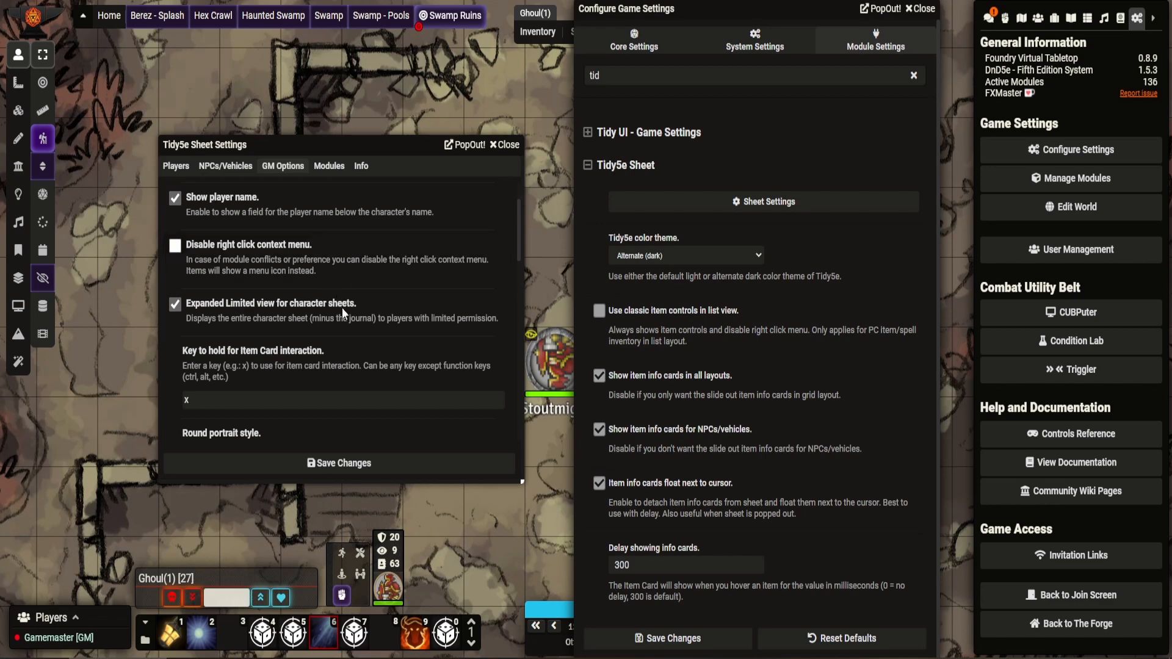
pyautogui.scroll(-2, 259, 310)
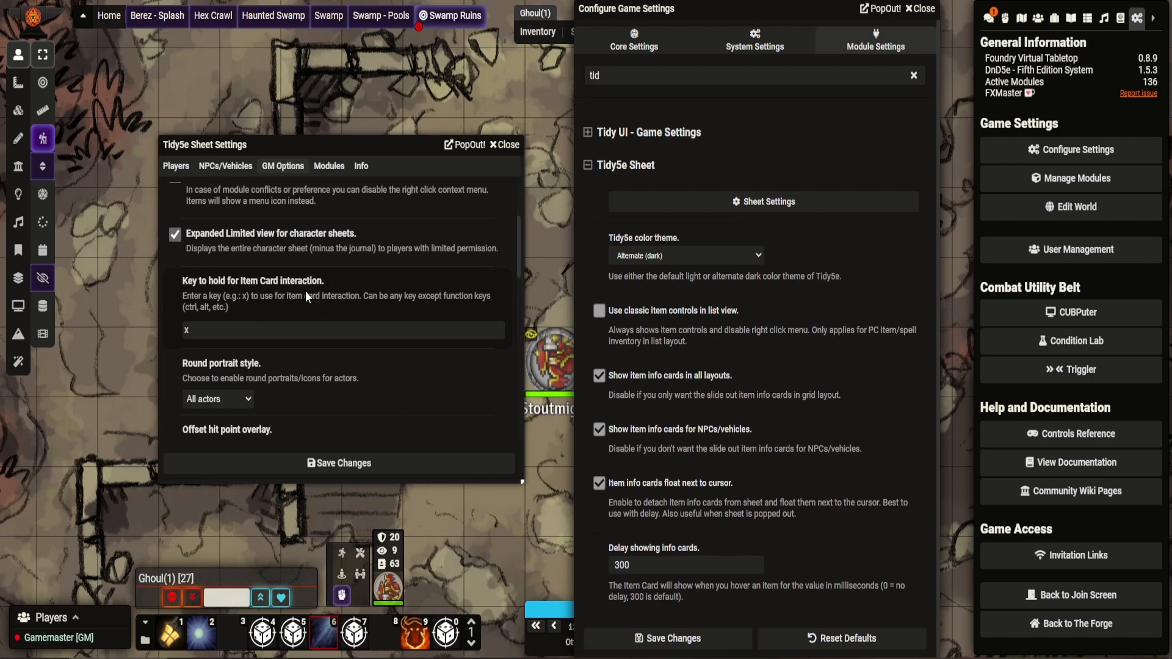
# - Open Lord Stoutmight's sheet, view the spellbook and read through the Ceremony spell's info card
pyautogui.doubleClick(550, 360)
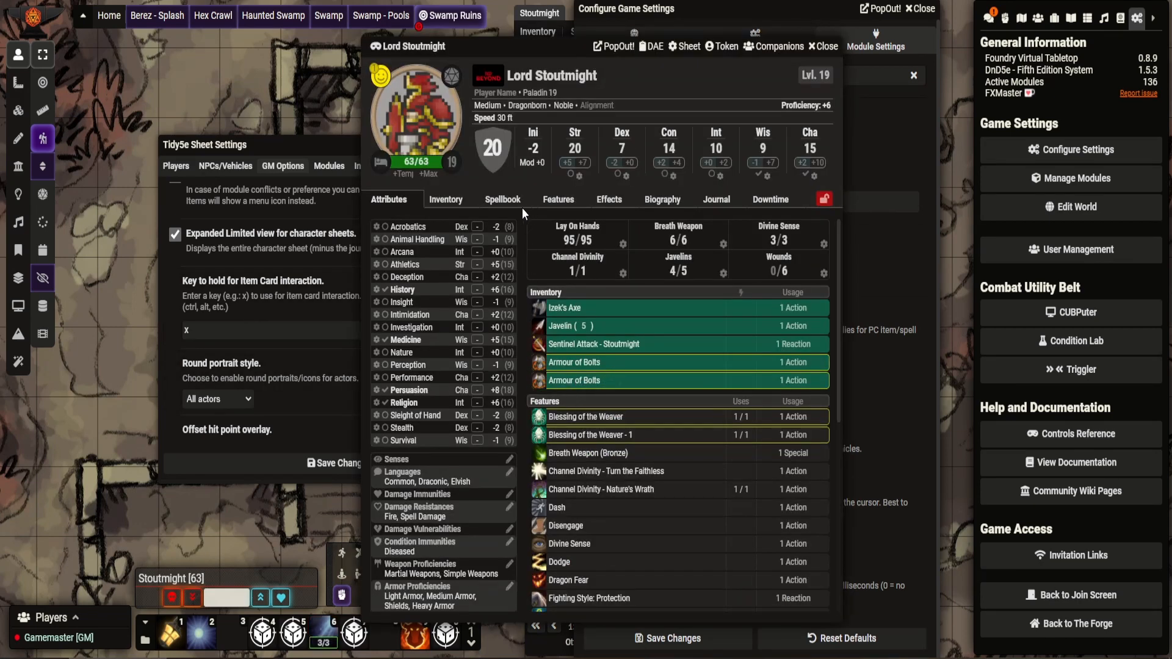
pyautogui.click(507, 200)
pyautogui.moveTo(405, 343)
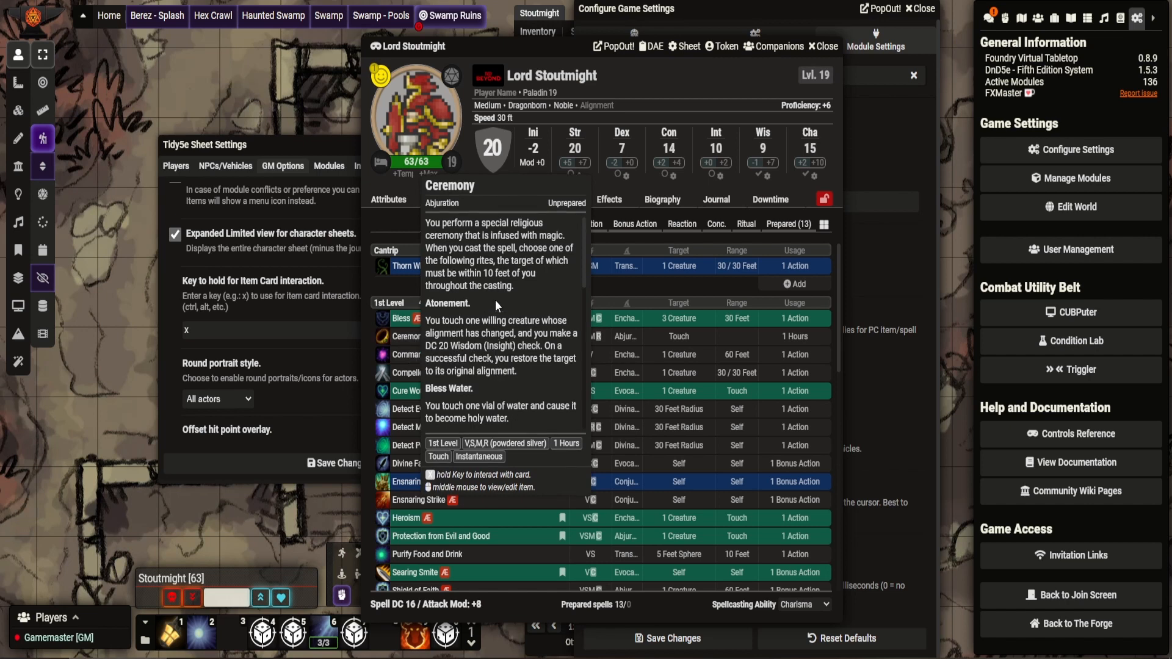
pyautogui.scroll(-8, 500, 315)
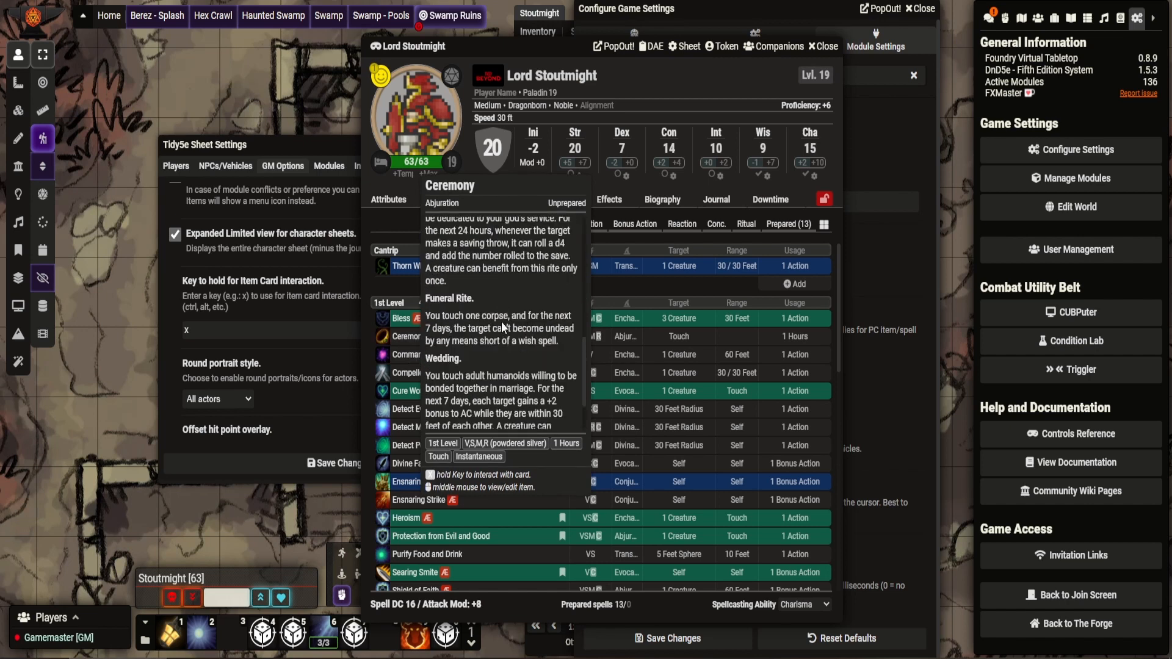
pyautogui.scroll(8, 500, 321)
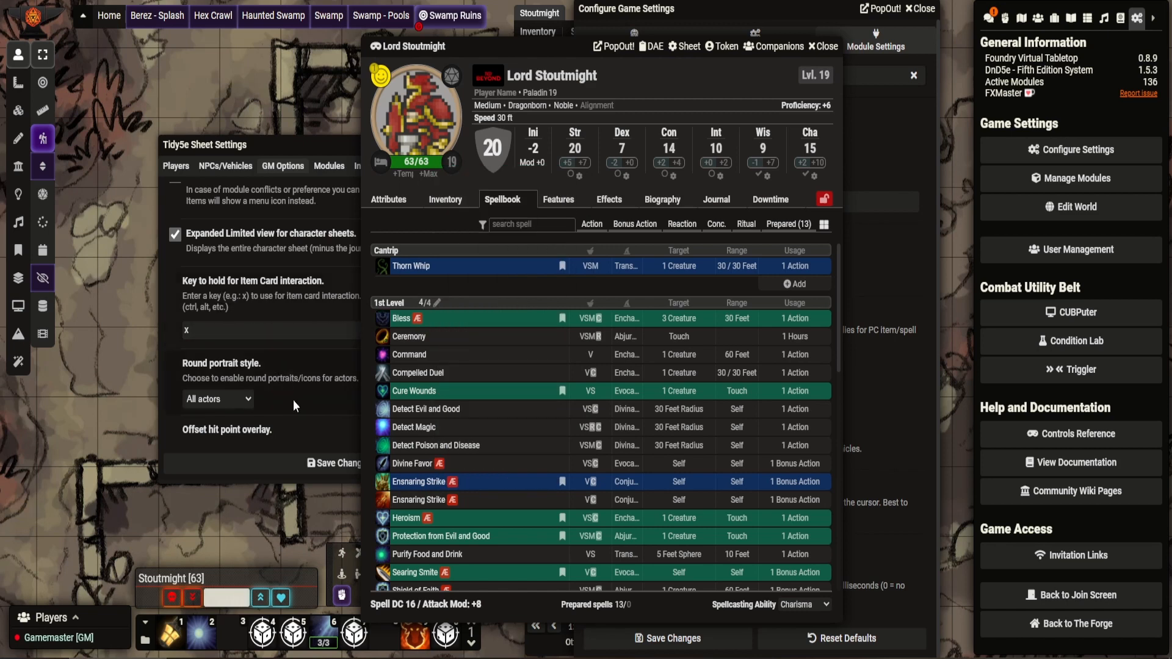
# - Bring the Tidy5e Sheet Settings in front of the character sheet and review the GM options from hit point overlay offsets to automatic exhaustion effects
pyautogui.moveTo(262, 146); pyautogui.dragTo(210, 142)
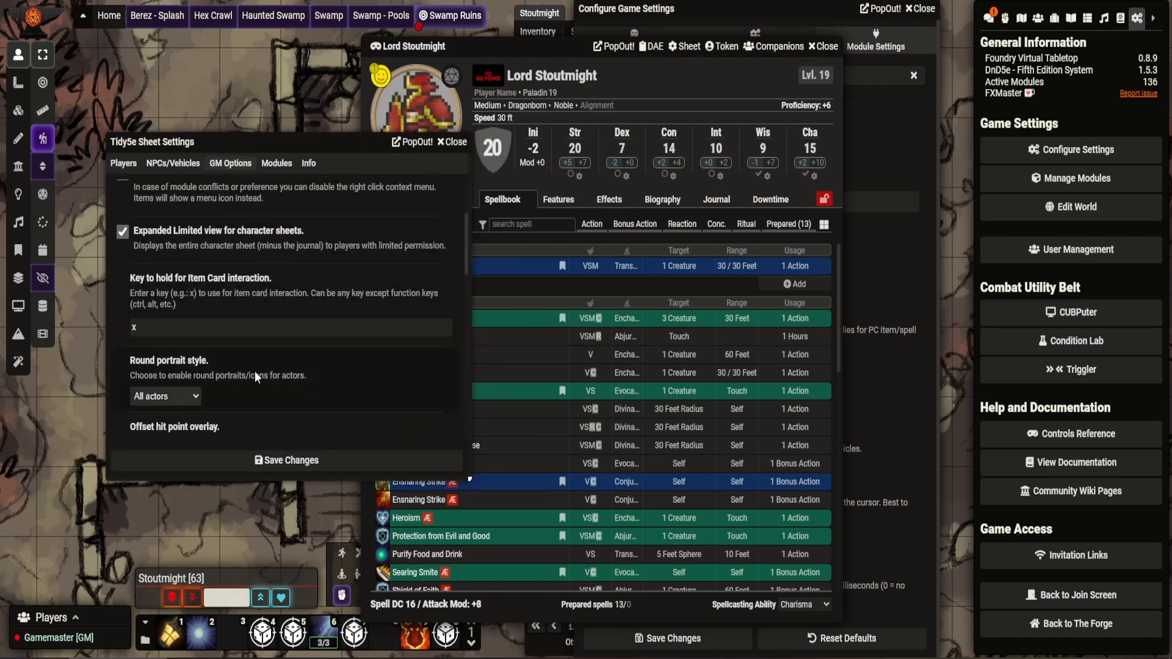
pyautogui.scroll(-3, 265, 364)
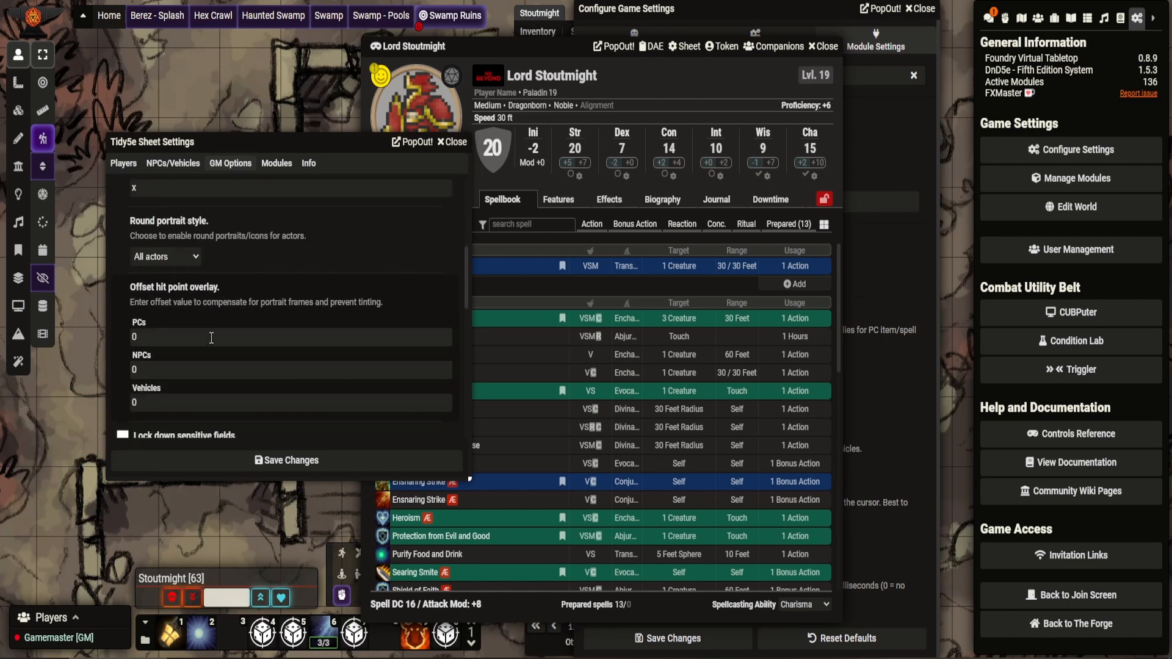
pyautogui.scroll(-4, 243, 332)
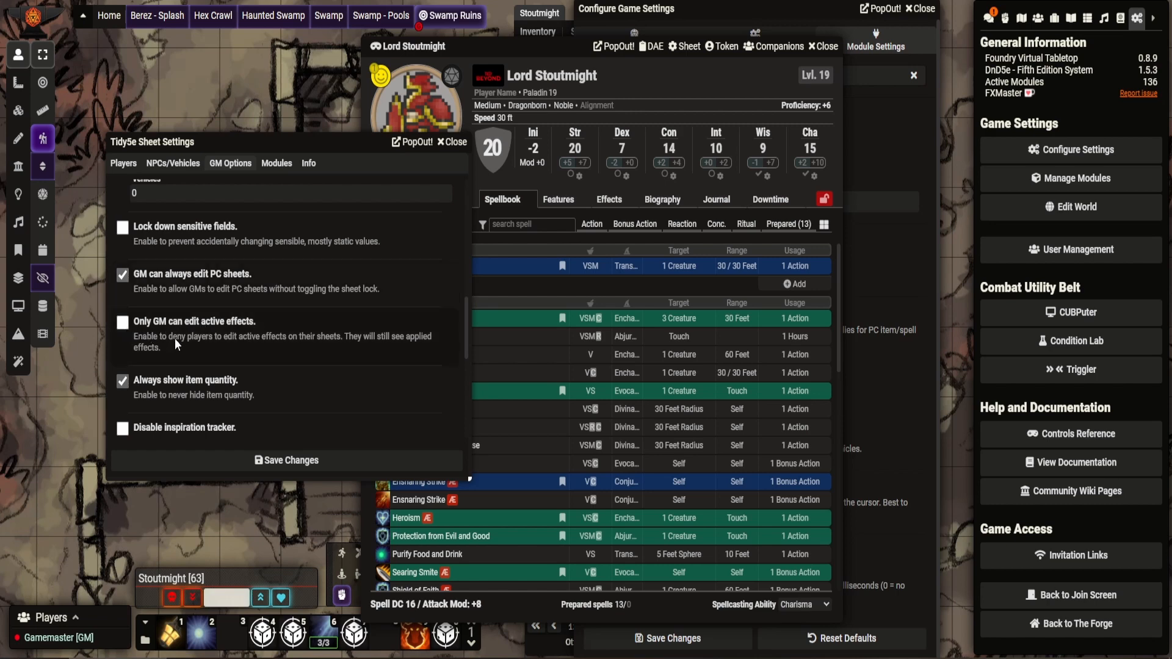
pyautogui.scroll(-1, 265, 347)
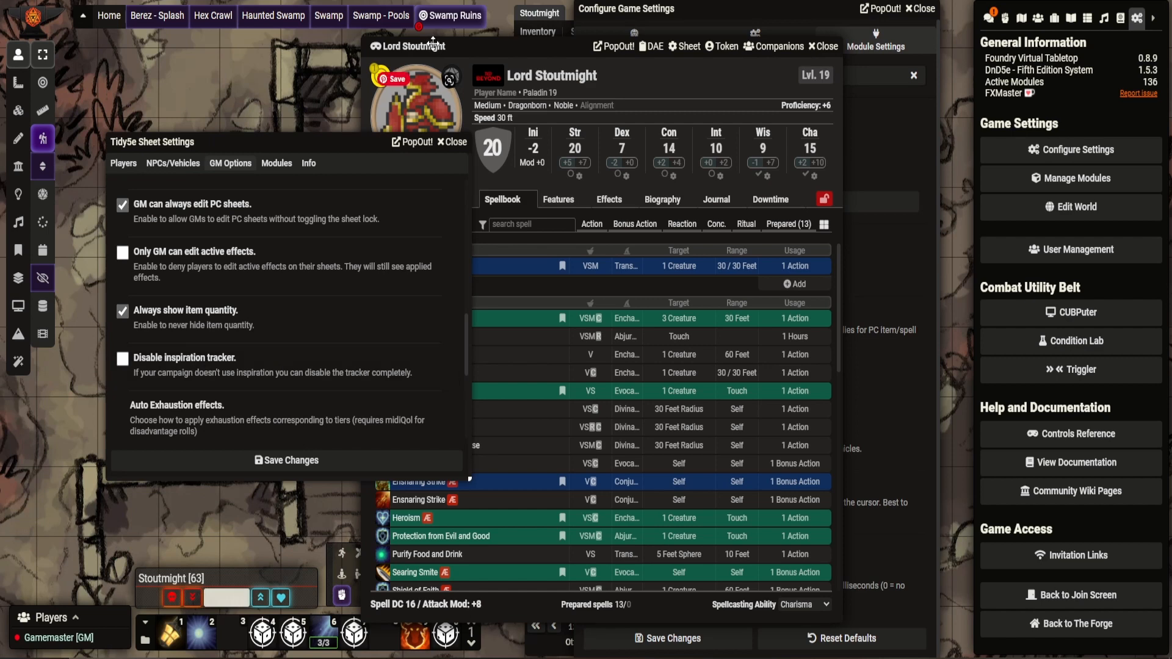
# - Move Lord Stoutmight's sheet clear of the settings window and view the item quantities in the inventory
pyautogui.moveTo(482, 51); pyautogui.dragTo(575, 56)
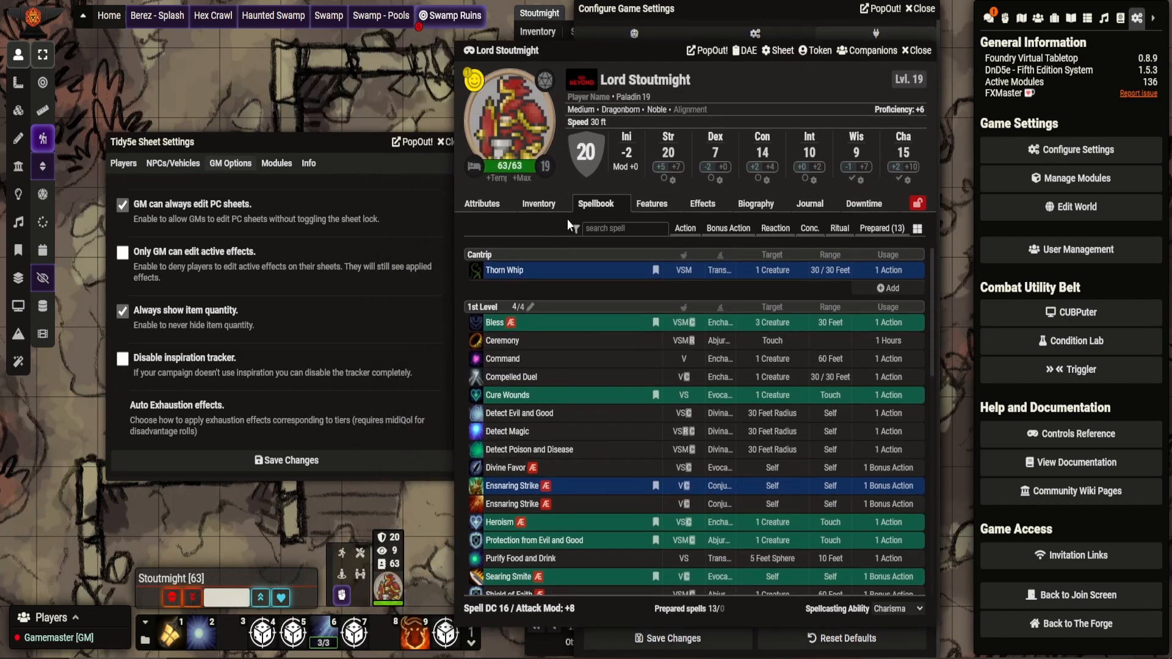
pyautogui.click(549, 206)
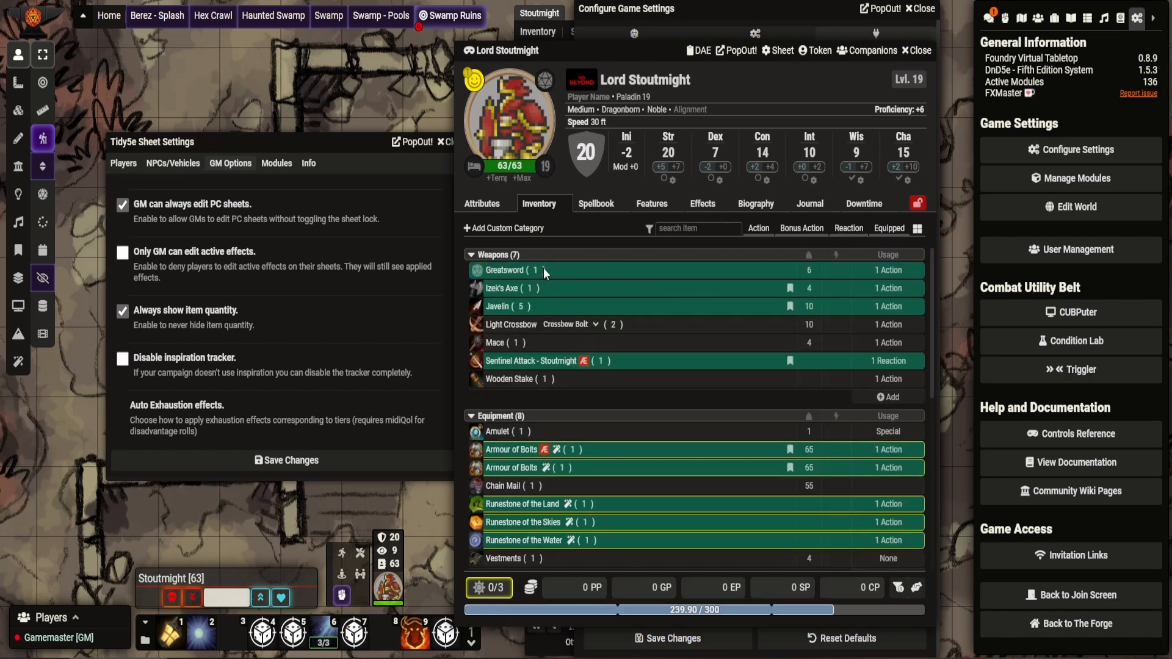
pyautogui.moveTo(543, 314)
# - Set Auto Exhaustion effects to "Tidy5e - Apply integrated effects (uses Active Effects)" in the GM options
pyautogui.scroll(-1, 324, 353)
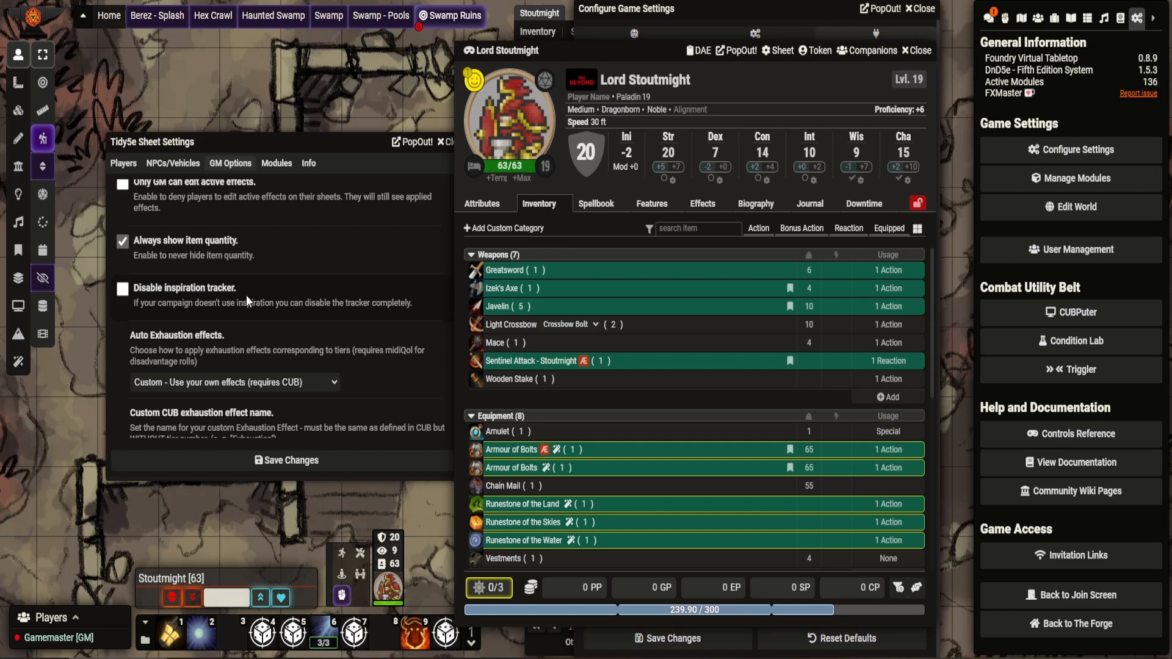
pyautogui.scroll(-1, 252, 295)
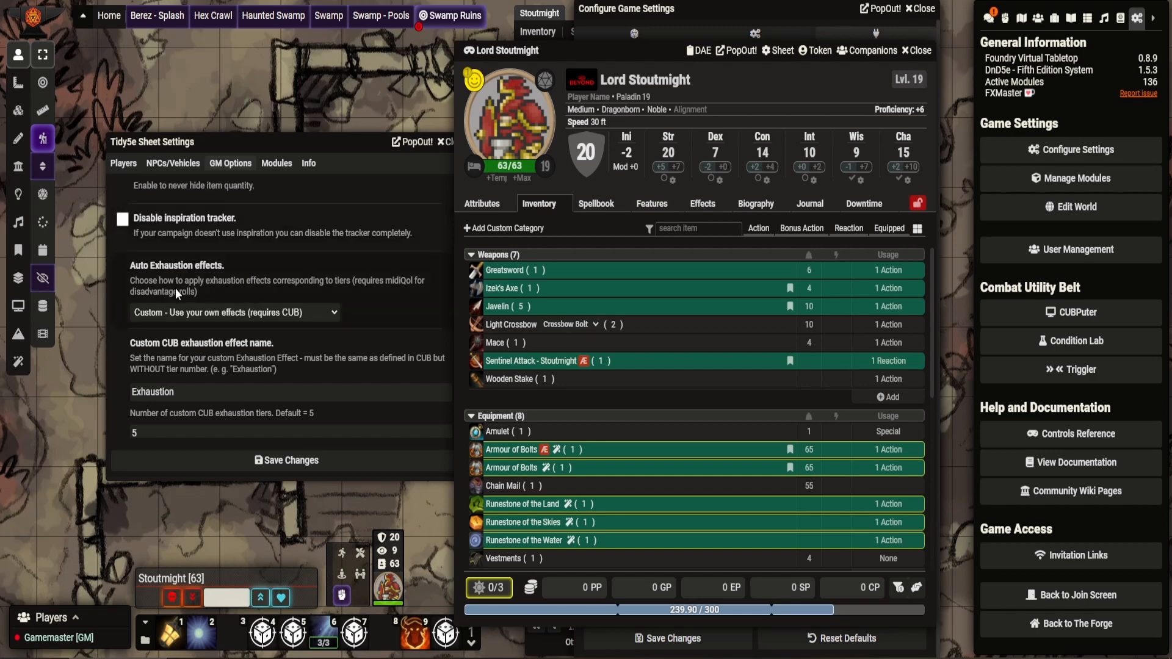
pyautogui.click(262, 314)
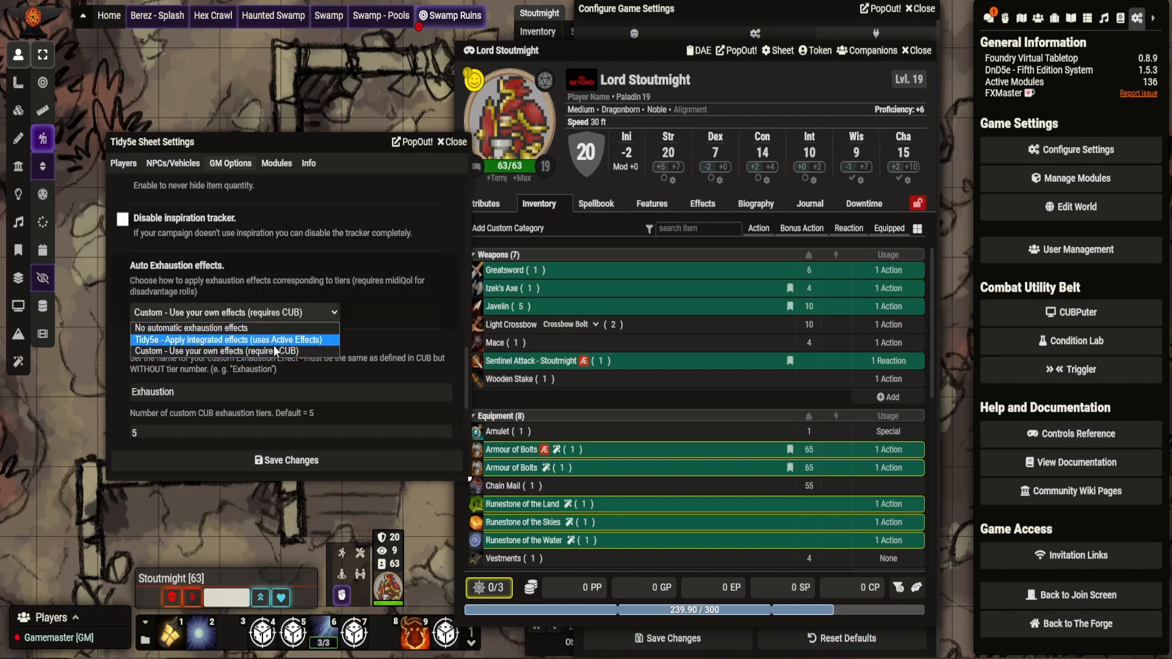
pyautogui.click(205, 341)
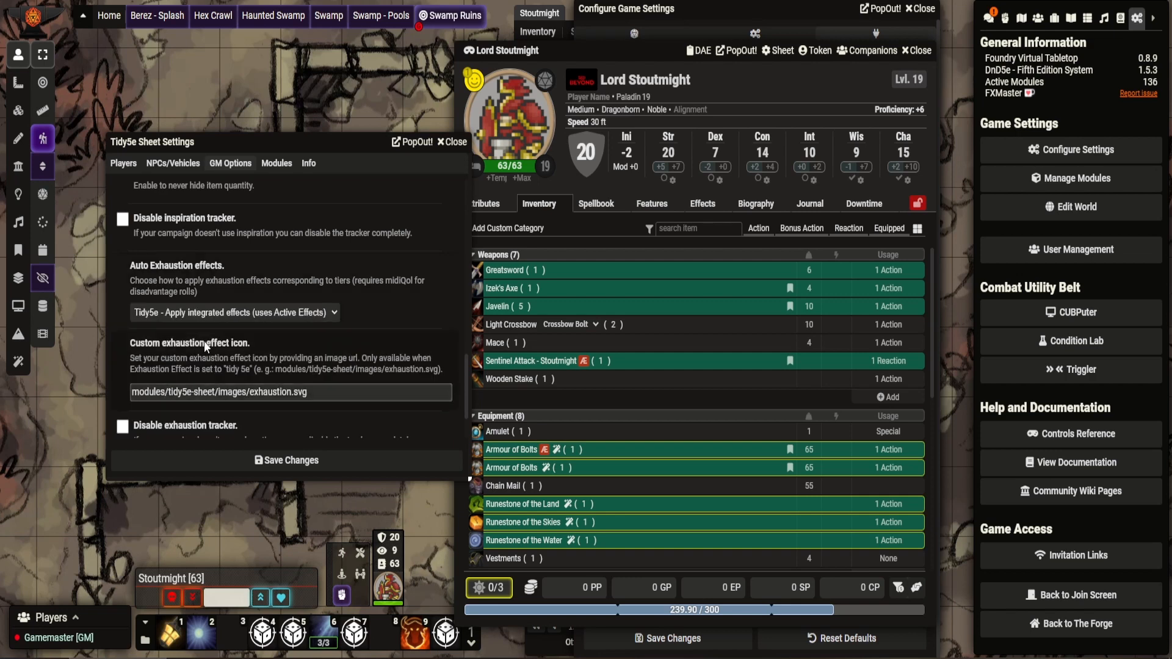
pyautogui.click(224, 314)
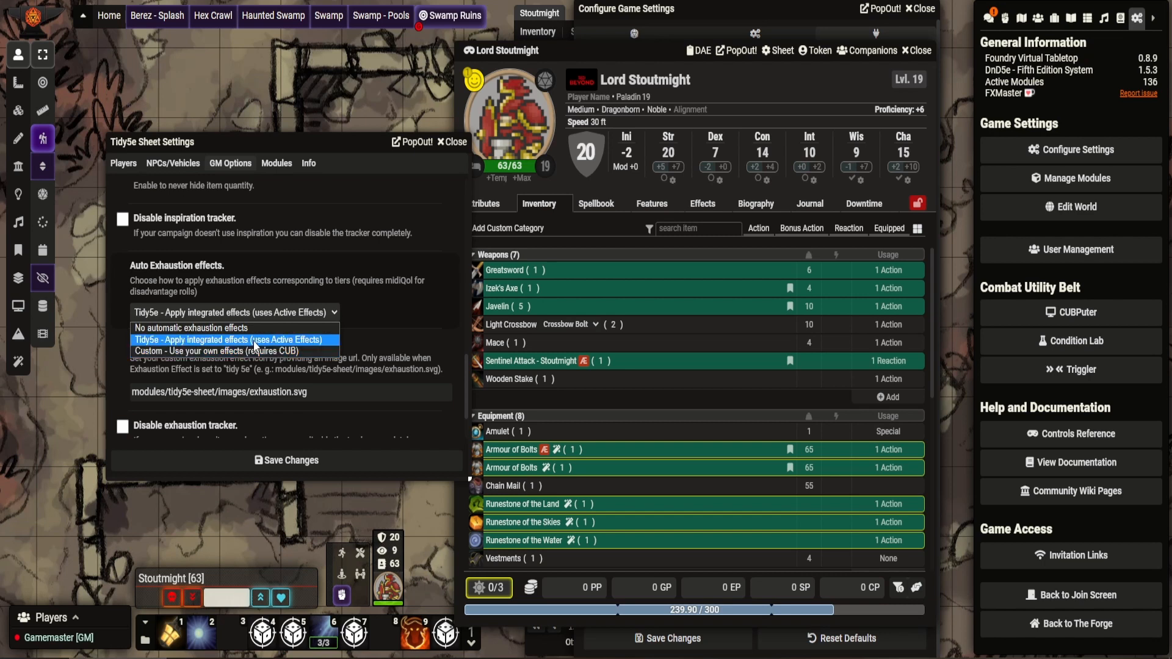
pyautogui.click(256, 341)
# - Review the exhaustion tracker and trait label options, and view the trait list among Lord Stoutmight's attributes
pyautogui.scroll(-2, 322, 325)
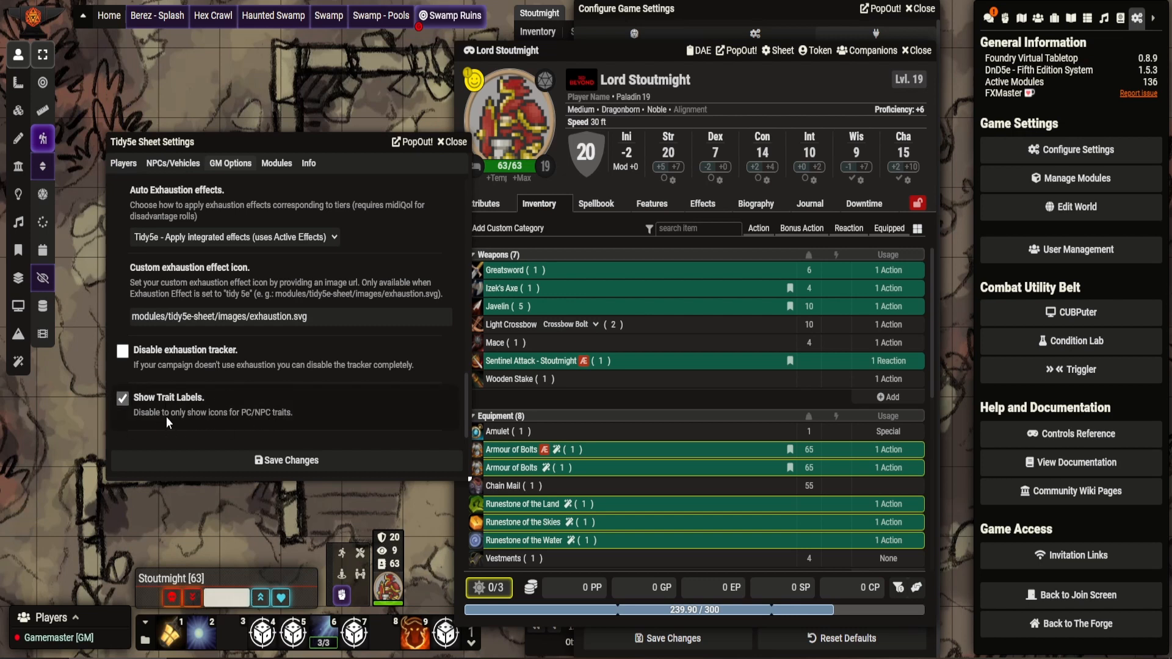
pyautogui.click(491, 204)
pyautogui.scroll(-5, 532, 521)
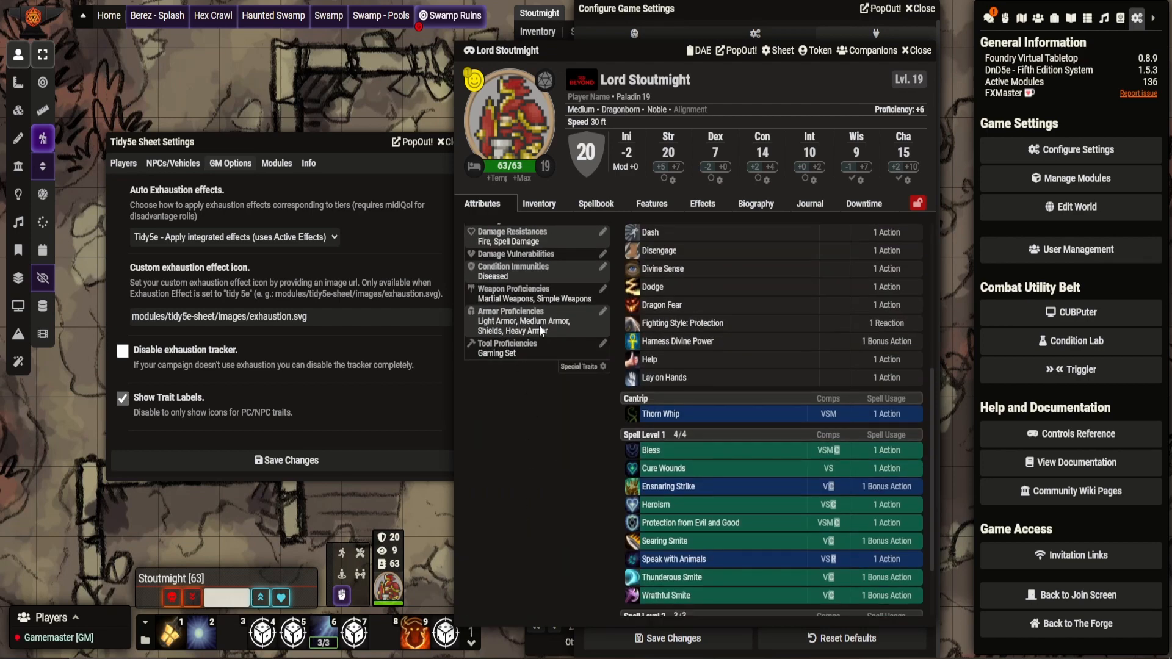
# - Open Lord Stoutmight's special traits, review the class, feats, racial traits, DAE/Midi-QOL and global bonus options, and close them
pyautogui.click(579, 367)
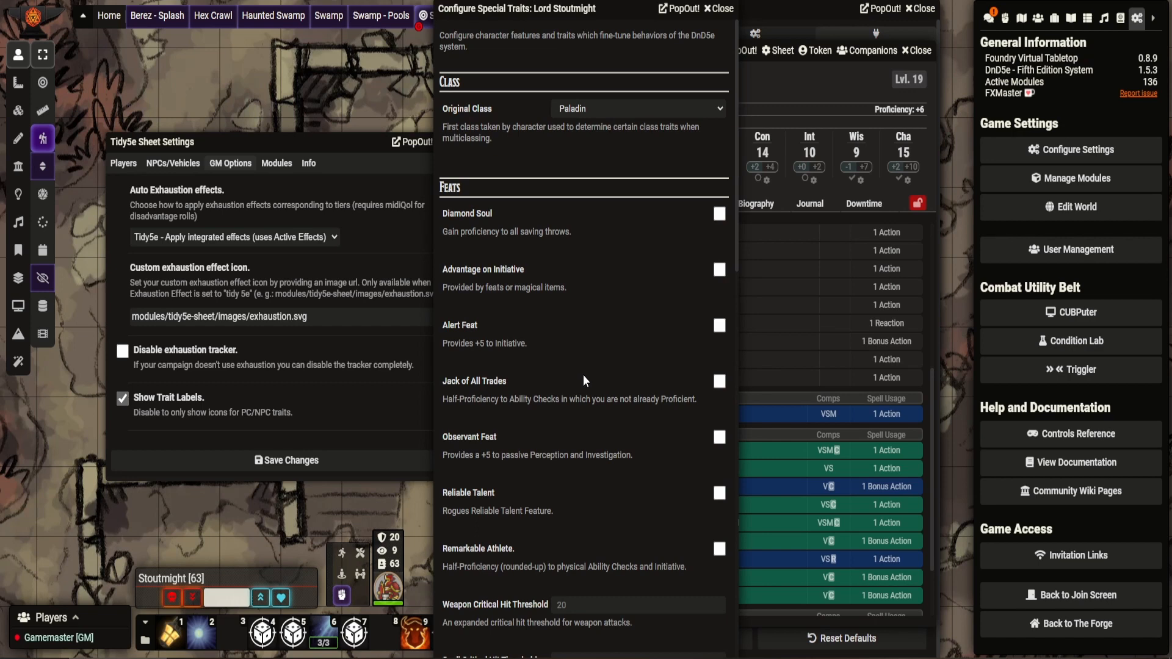
pyautogui.click(621, 115)
pyautogui.click(622, 118)
pyautogui.scroll(-1, 604, 222)
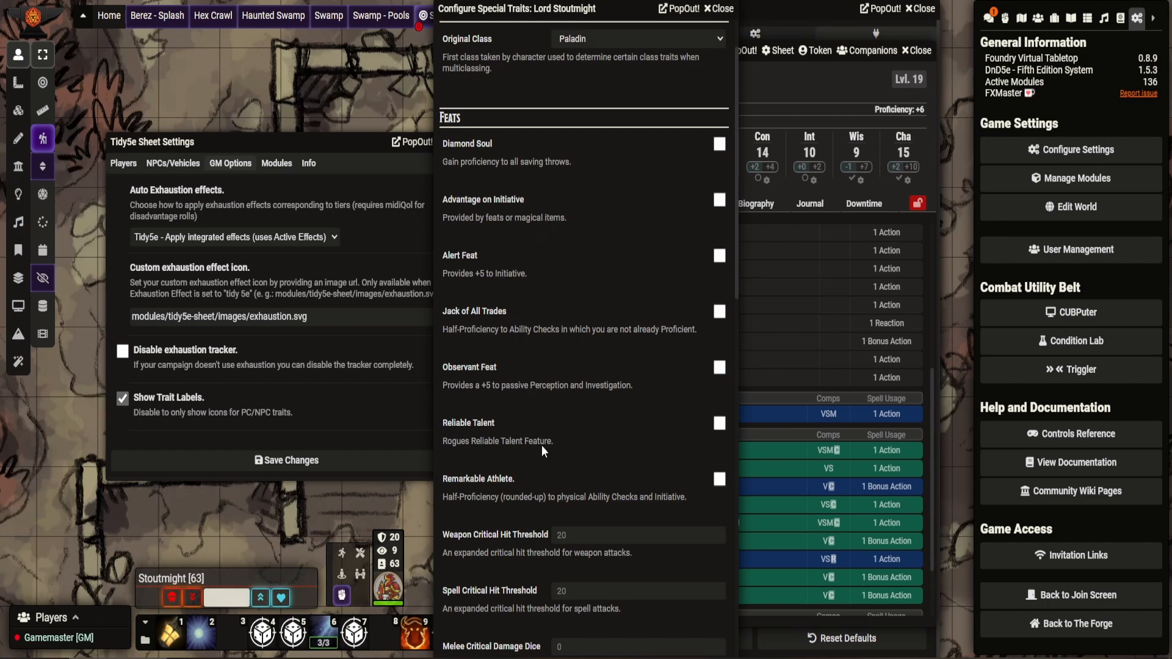
pyautogui.scroll(-2, 552, 416)
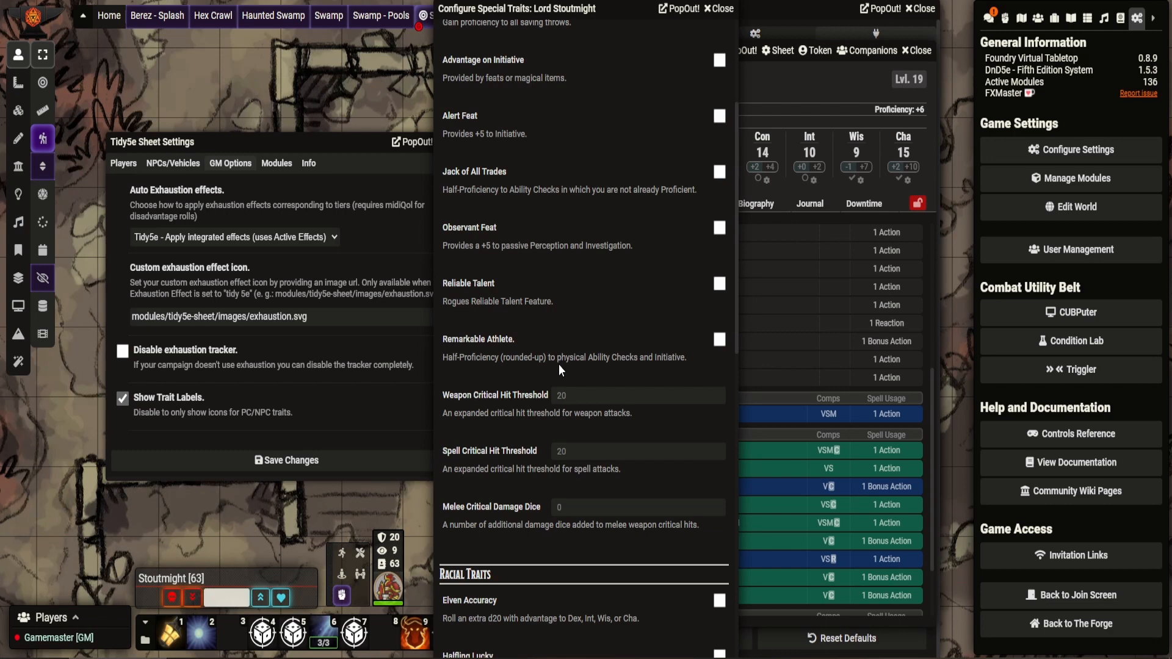
pyautogui.scroll(-2, 549, 358)
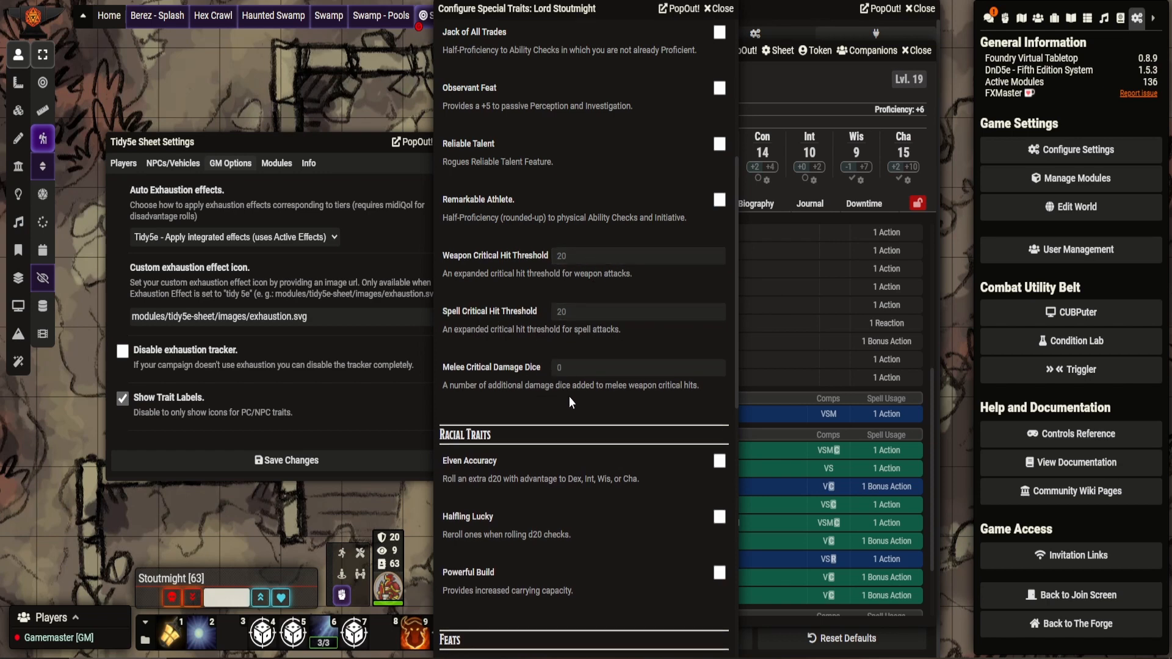
pyautogui.scroll(-3, 599, 371)
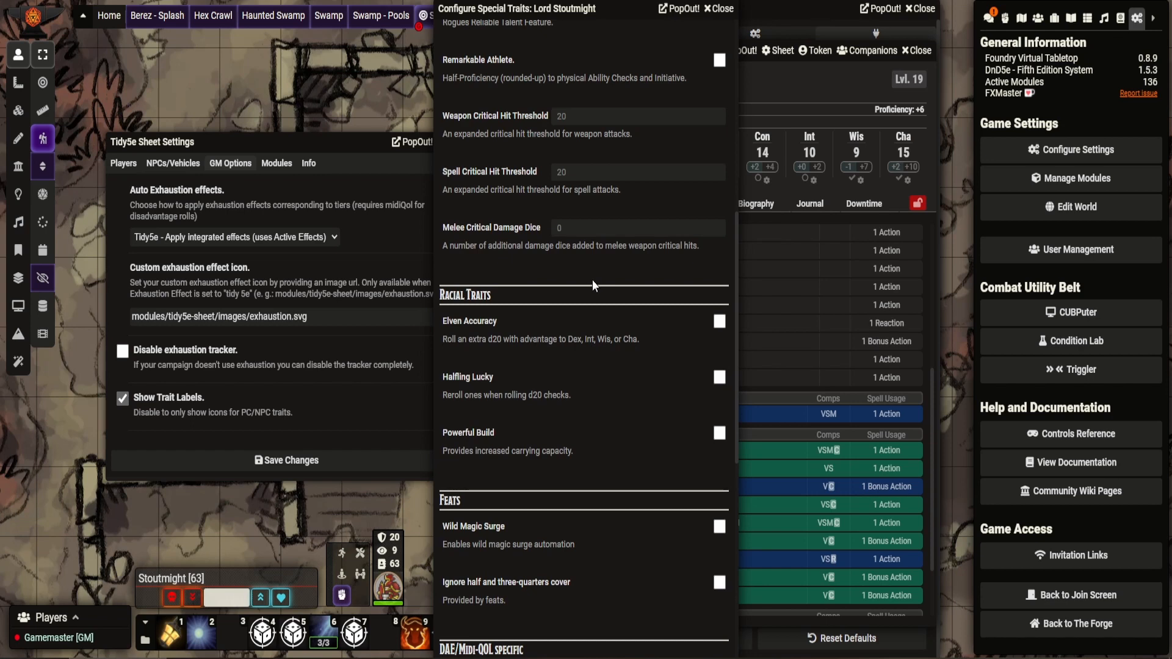
pyautogui.scroll(-2, 592, 279)
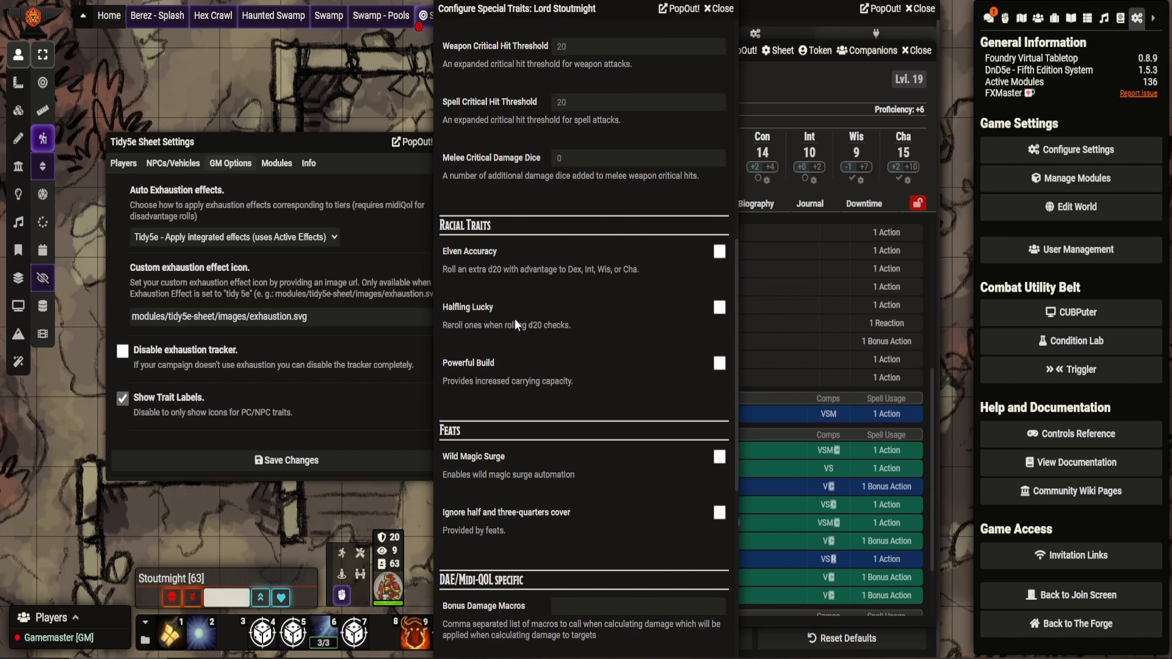
pyautogui.scroll(-6, 565, 373)
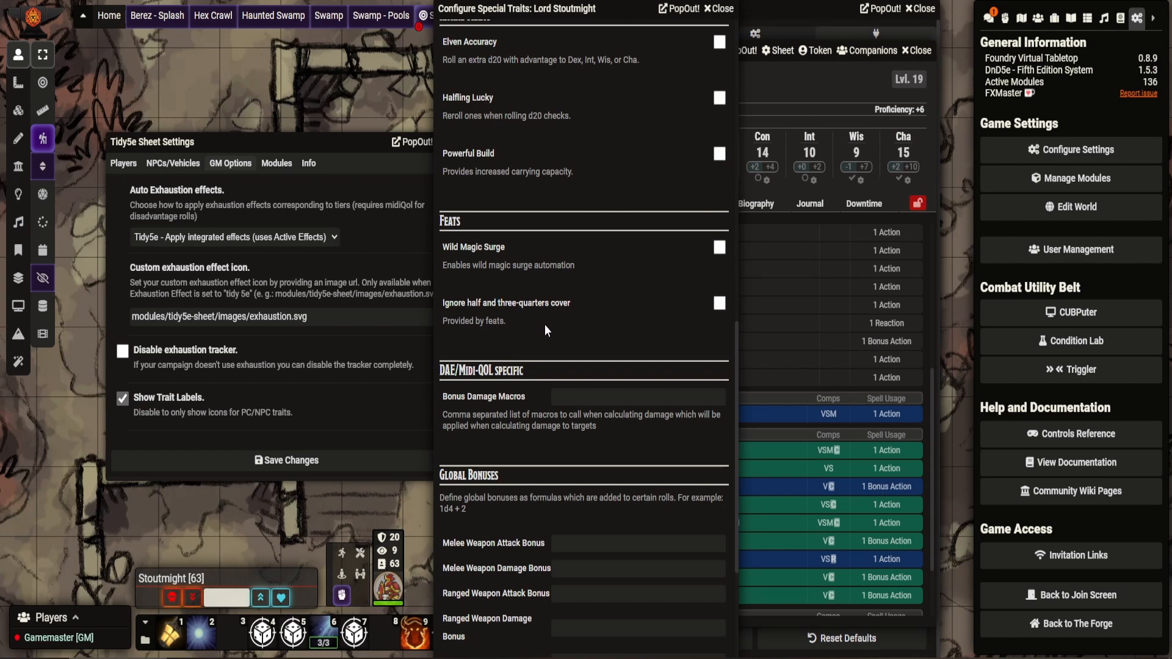
pyautogui.scroll(-1, 545, 324)
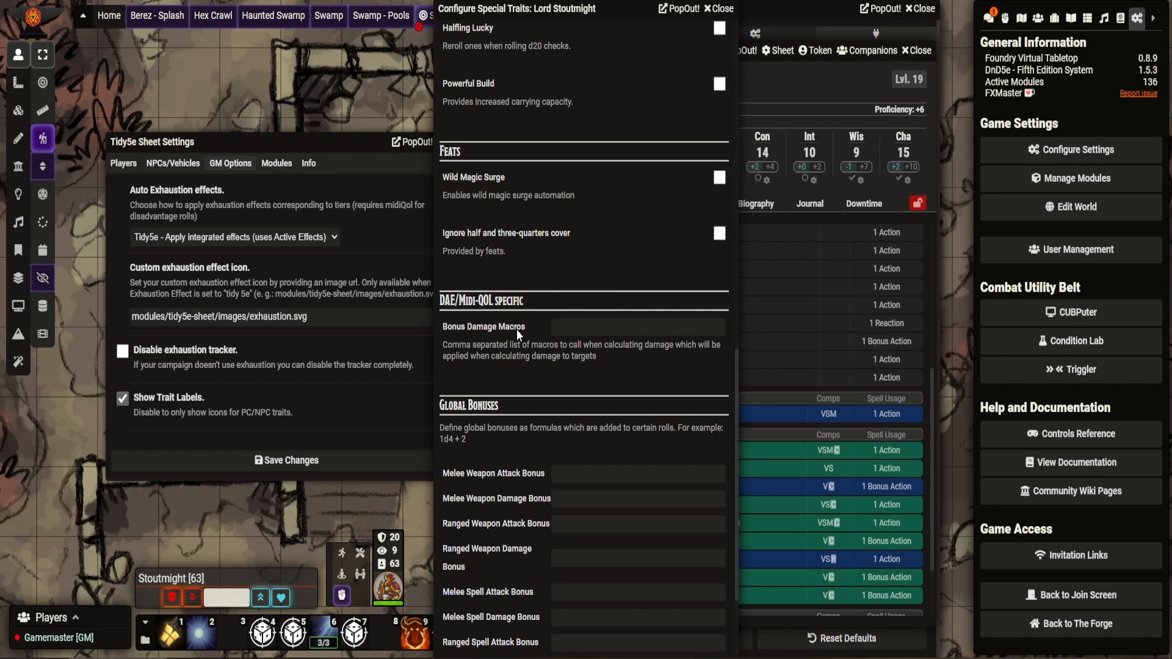
pyautogui.scroll(-2, 515, 328)
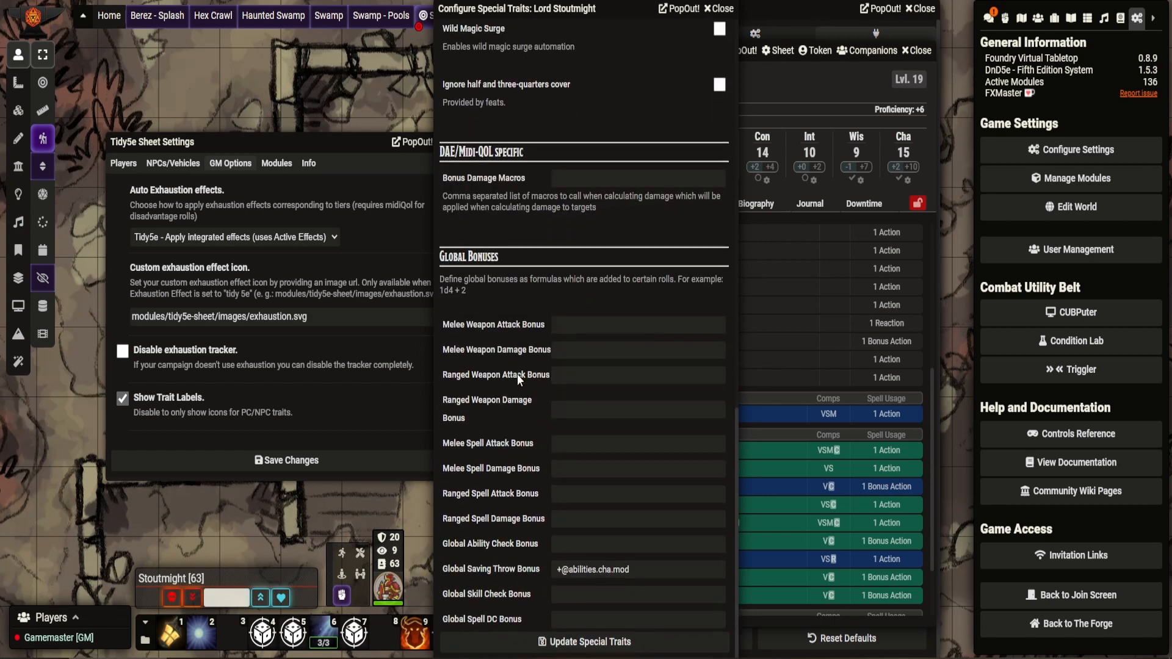
pyautogui.click(559, 376)
pyautogui.click(720, 8)
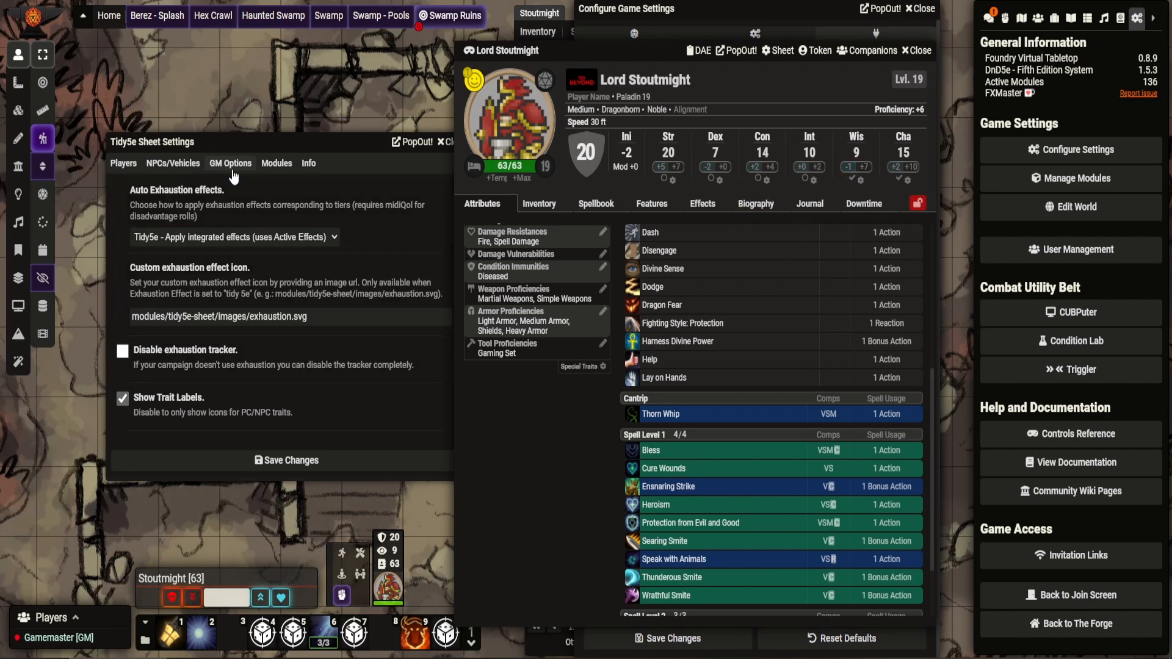
# - Open the module options and view the choices for the default tab of a newly opened sheet
pyautogui.click(272, 171)
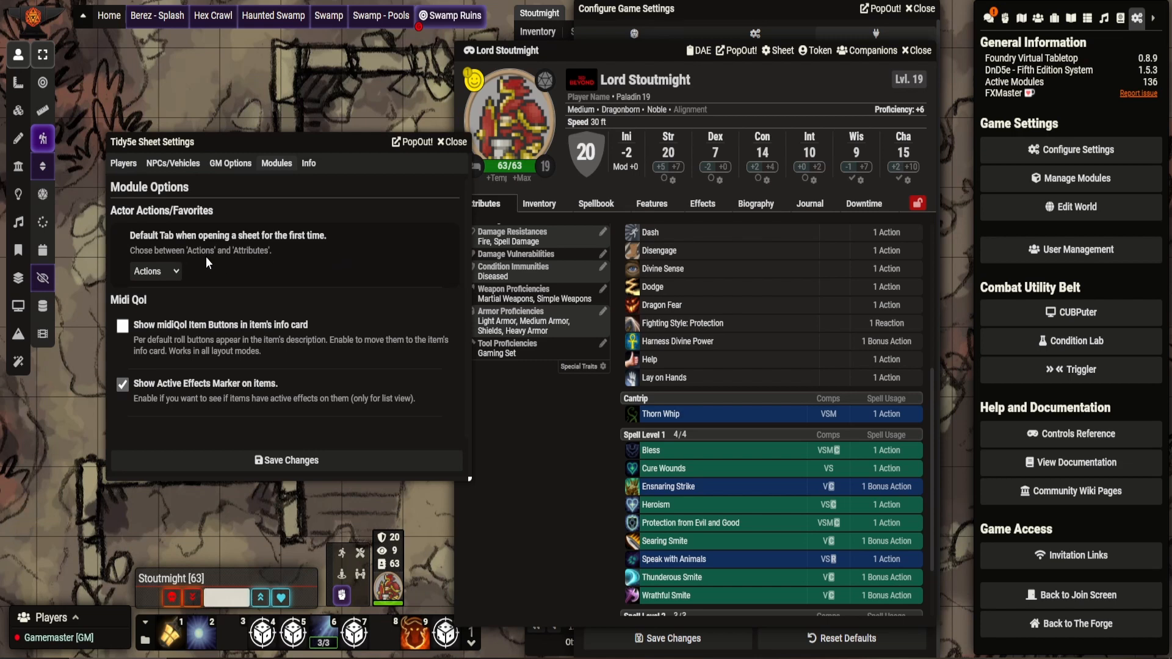
pyautogui.click(179, 269)
pyautogui.click(179, 269)
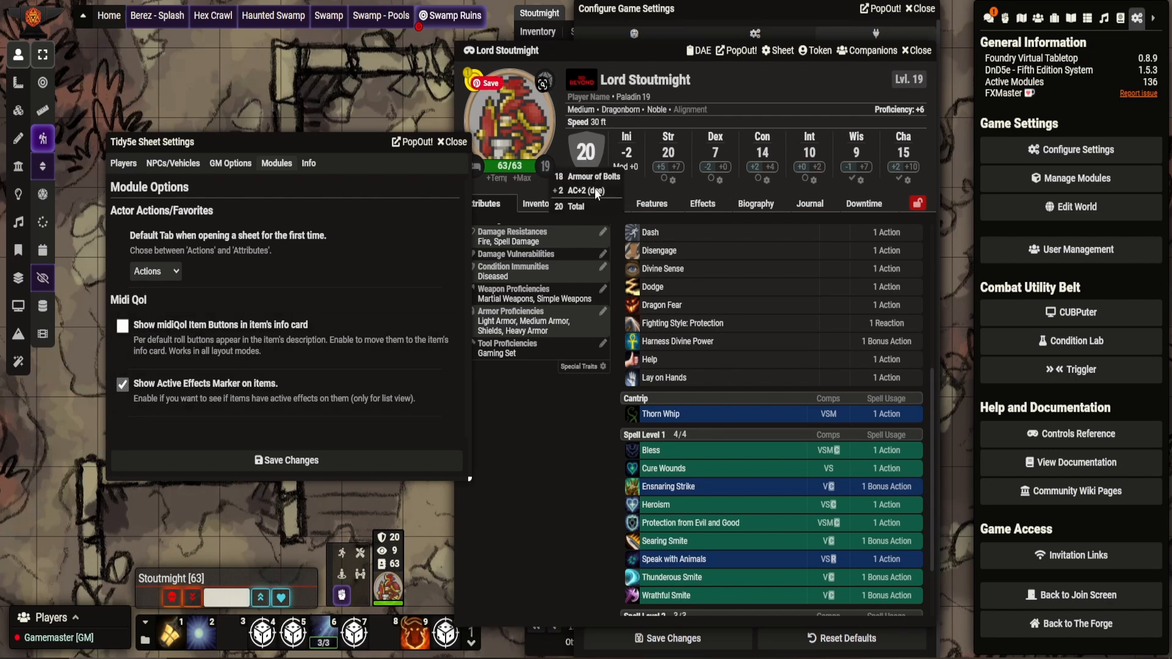
# - View the active effects markers and Ensnaring Strike's info card in the spellbook, and open the settings' Info page
pyautogui.click(601, 215)
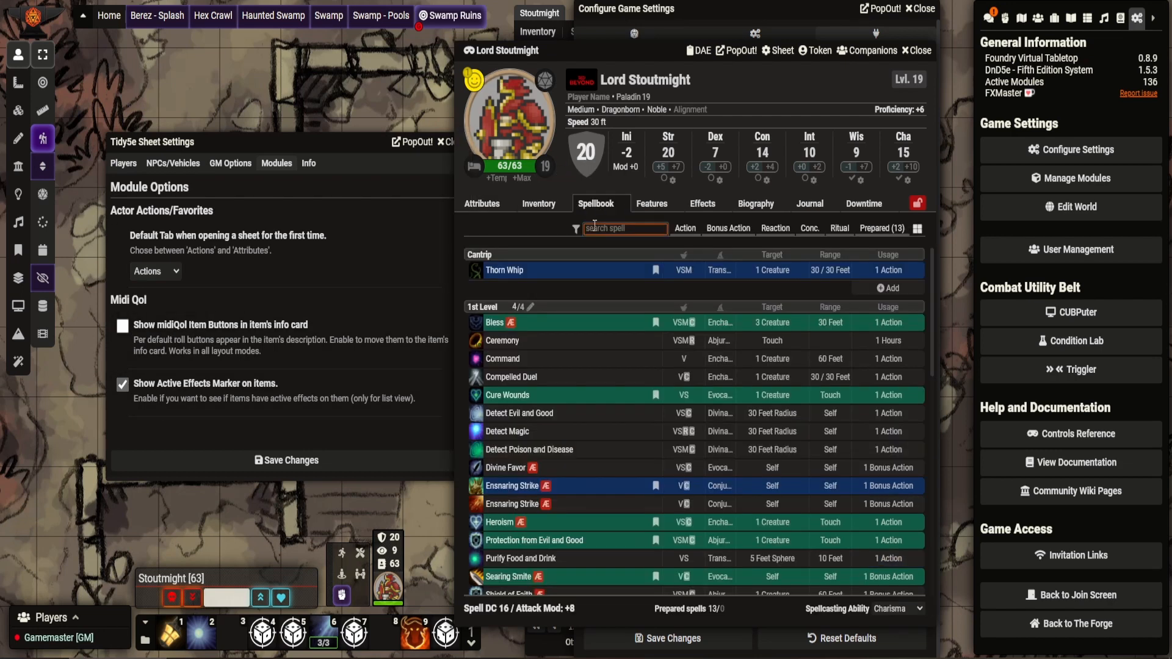
pyautogui.moveTo(511, 330)
pyautogui.moveTo(561, 507)
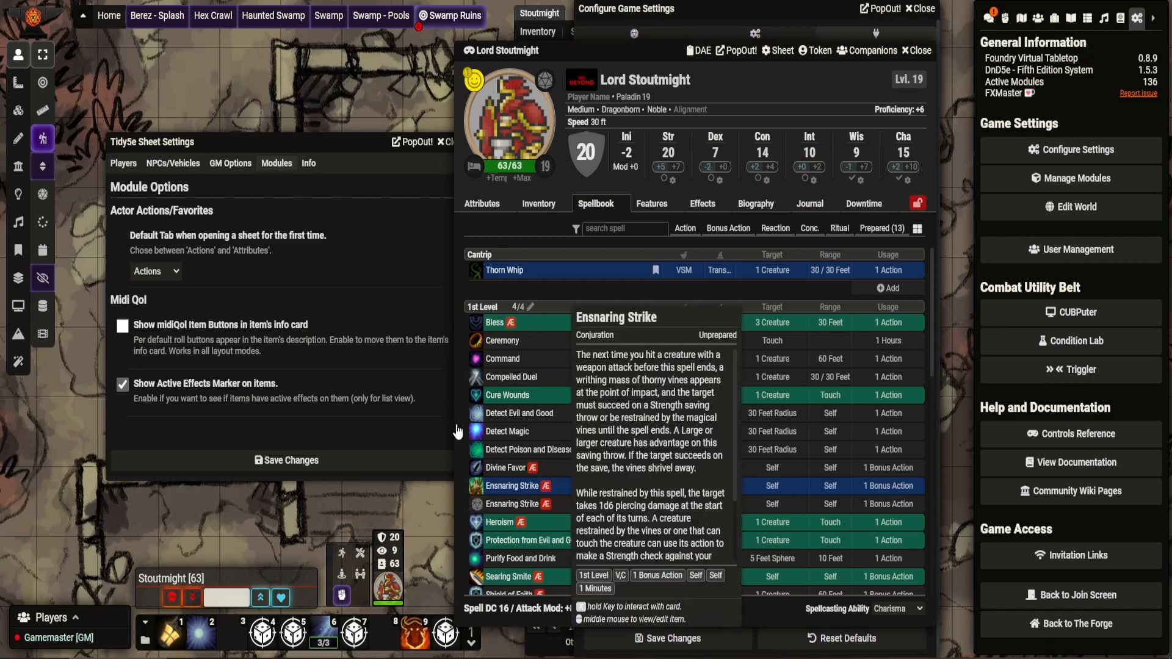
pyautogui.click(310, 165)
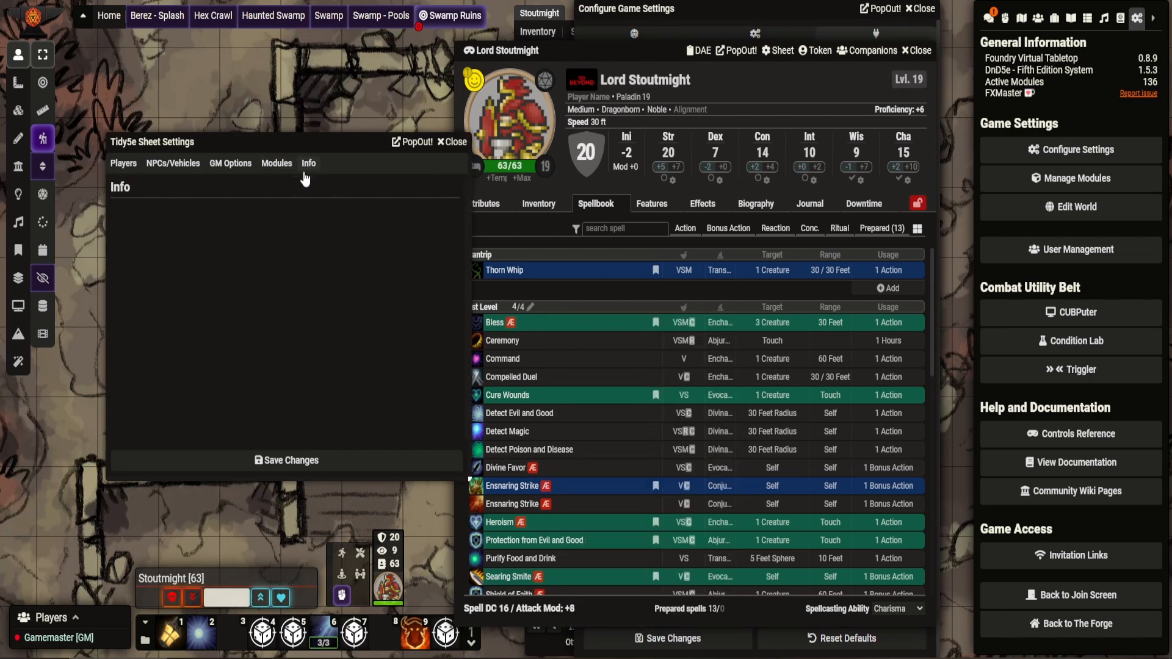
# - Close the Tidy5e Sheet settings, Lord Stoutmight's character sheet and the game settings
pyautogui.click(452, 141)
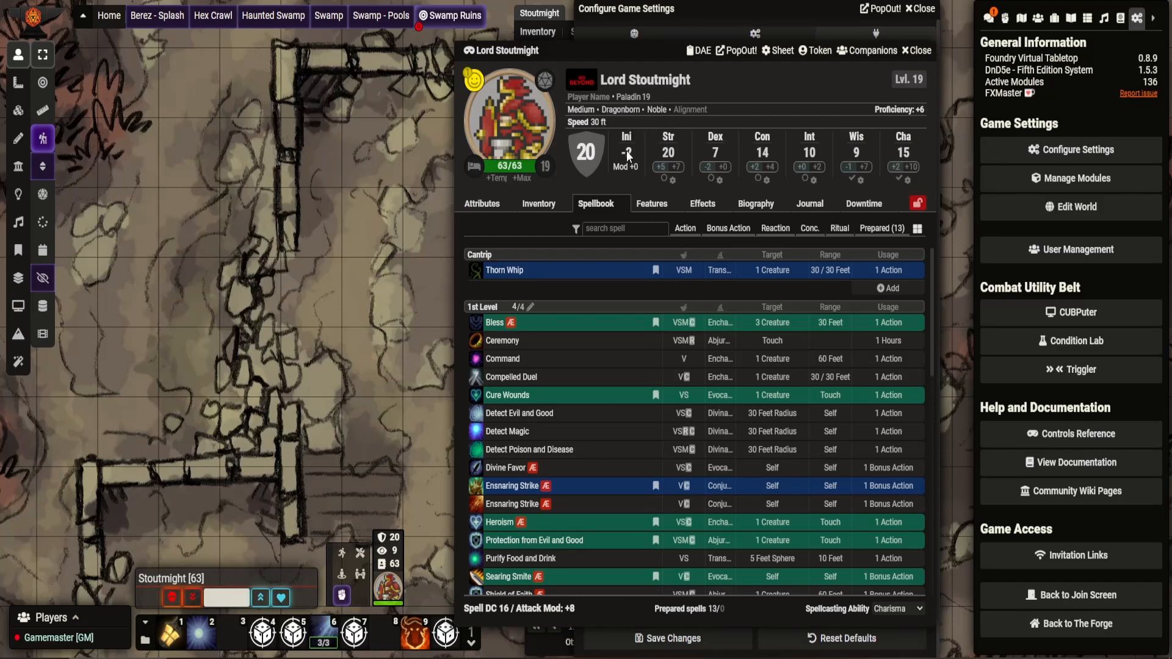
pyautogui.click(917, 50)
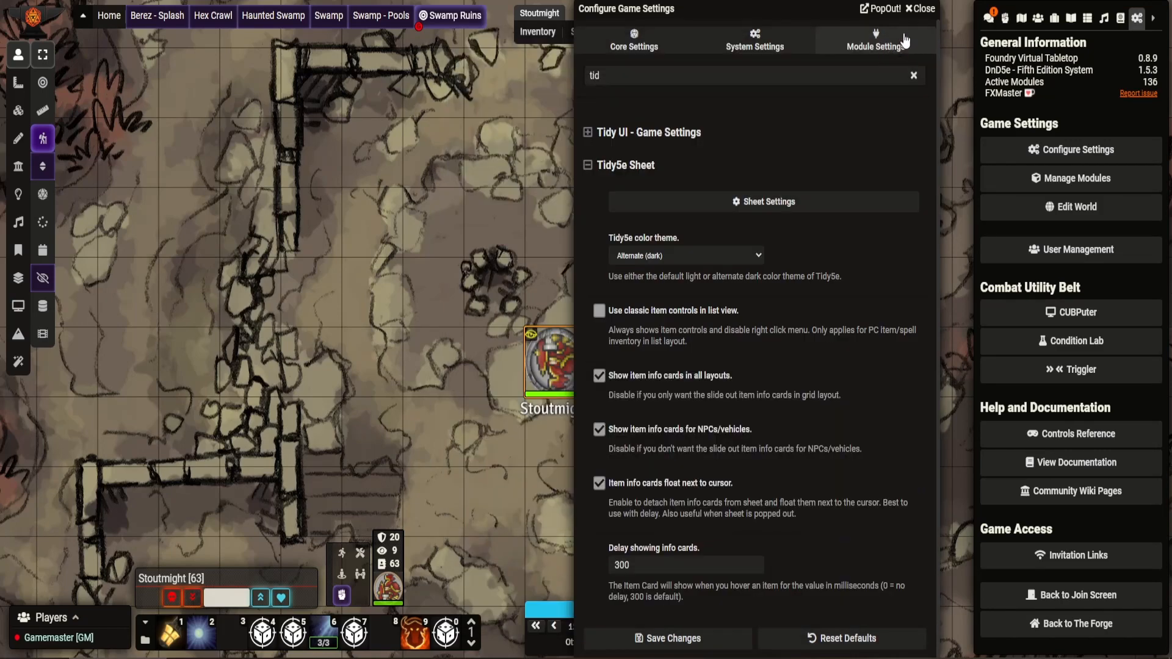
pyautogui.click(924, 11)
# - Open Baba Lysaga's NPC sheet from her token, move it clear of the map's centre, and show the chat log
pyautogui.doubleClick(688, 284)
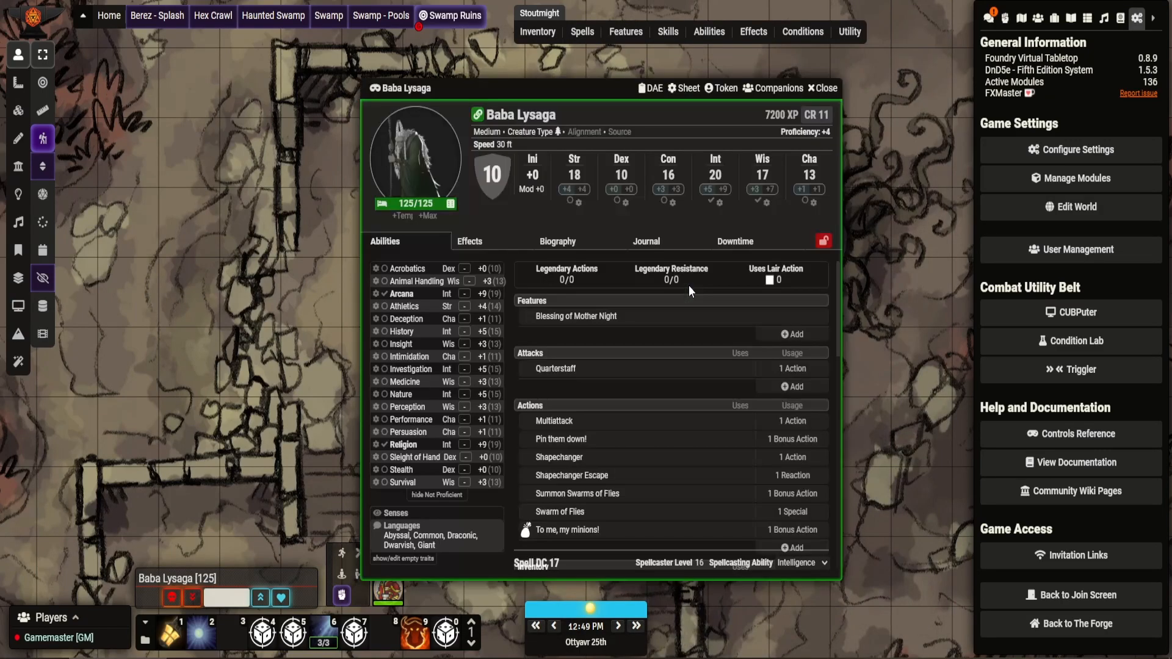
pyautogui.moveTo(526, 93); pyautogui.dragTo(384, 63)
pyautogui.click(988, 17)
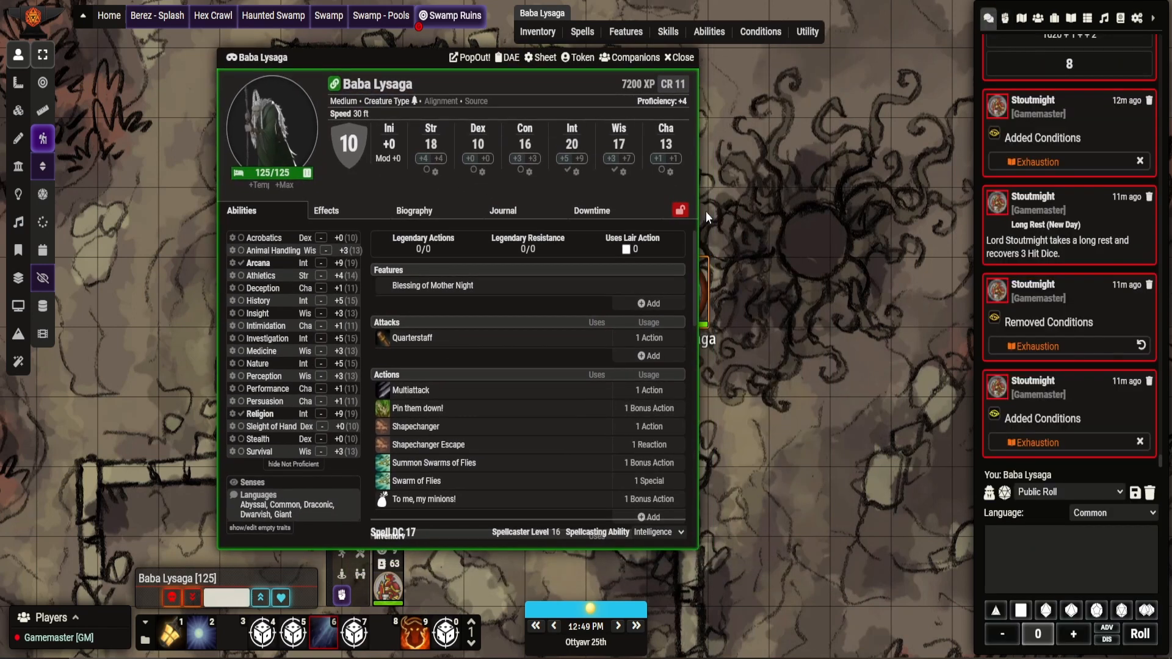
# - With editing unlocked, set Baba Lysaga's legendary resistance and legendary actions to 1/1 each, and lock the sheet again
pyautogui.click(680, 211)
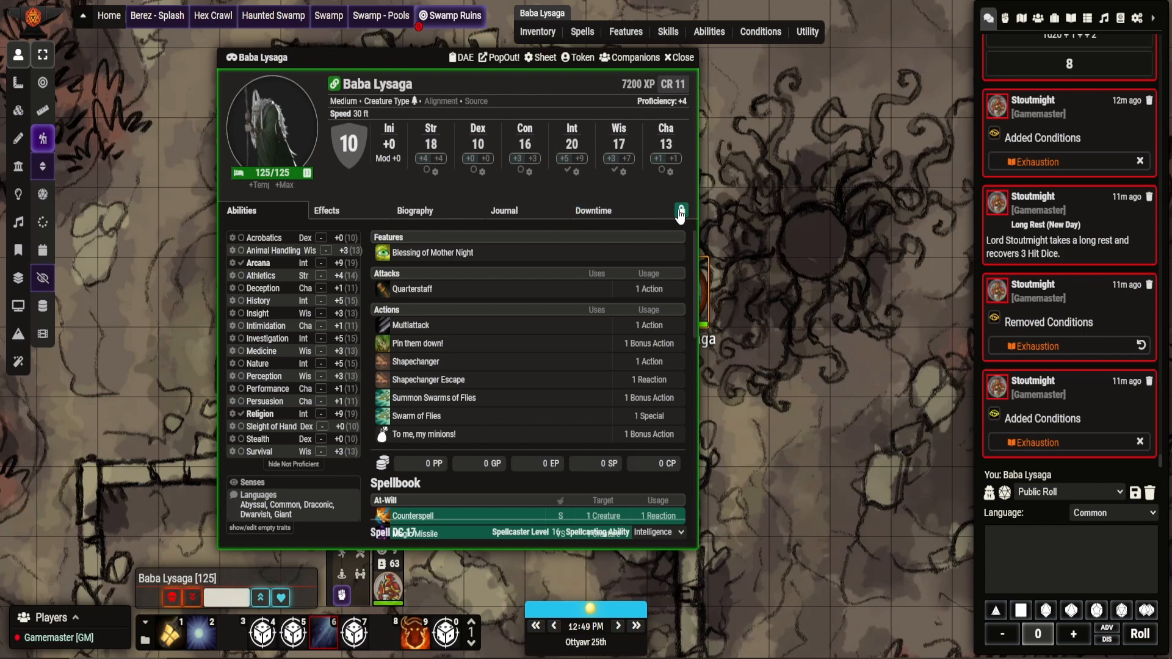
pyautogui.click(679, 211)
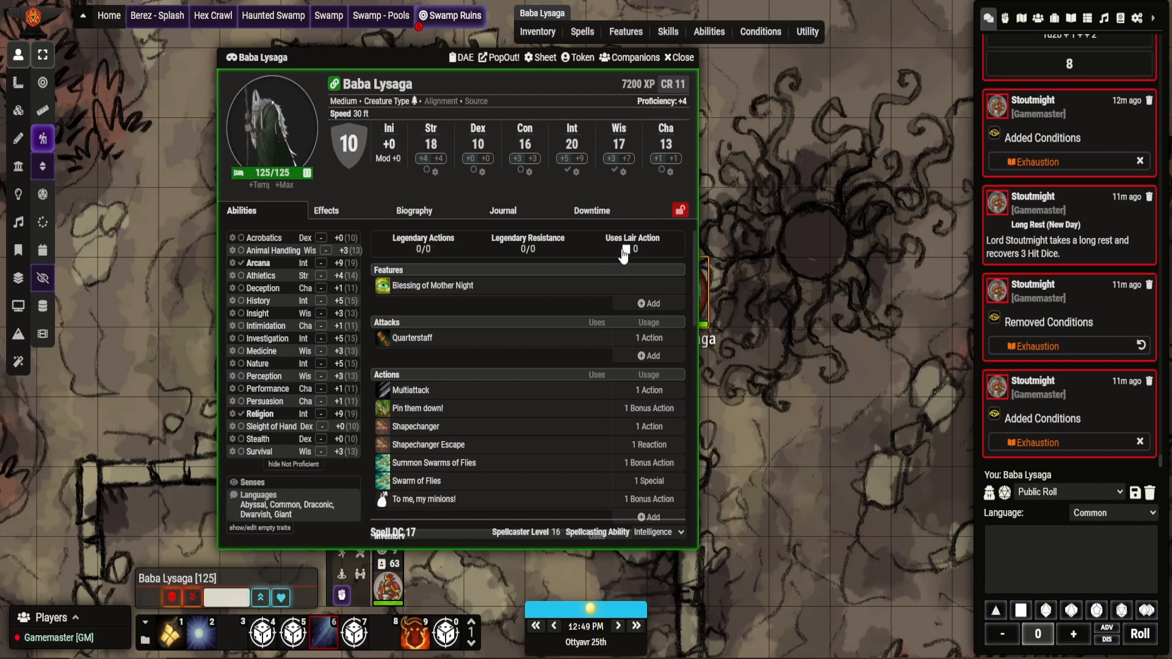
pyautogui.click(532, 249)
pyautogui.write('1')
pyautogui.click(522, 249)
pyautogui.write('1')
pyautogui.click(421, 249)
pyautogui.write('1')
pyautogui.click(430, 250)
pyautogui.write('1')
pyautogui.click(678, 212)
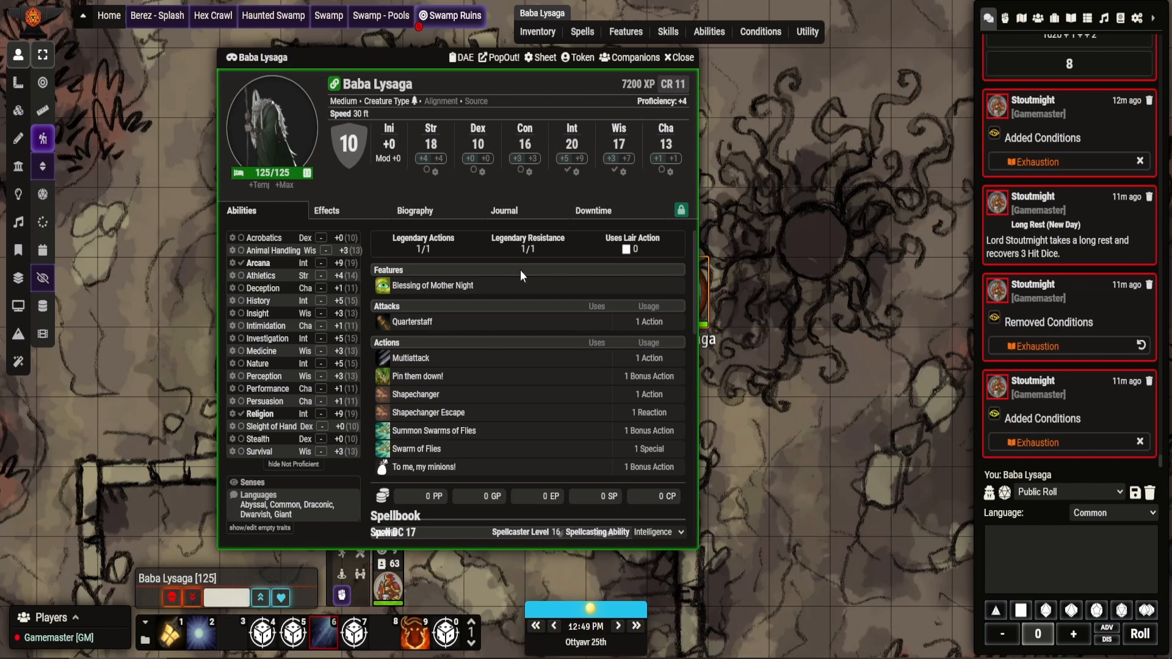
# - Examine Baba Lysaga's legendary actions and effects page, and look through her abilities down to the at-will spells
pyautogui.moveTo(525, 283)
pyautogui.click(431, 250)
pyautogui.click(335, 221)
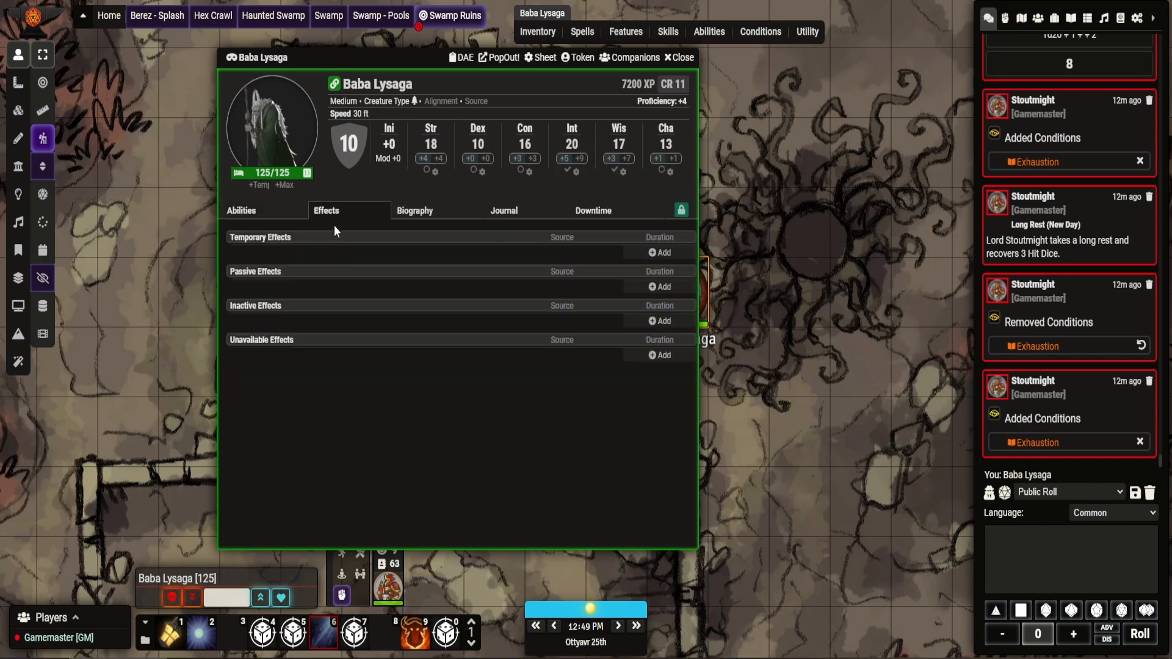
pyautogui.click(280, 214)
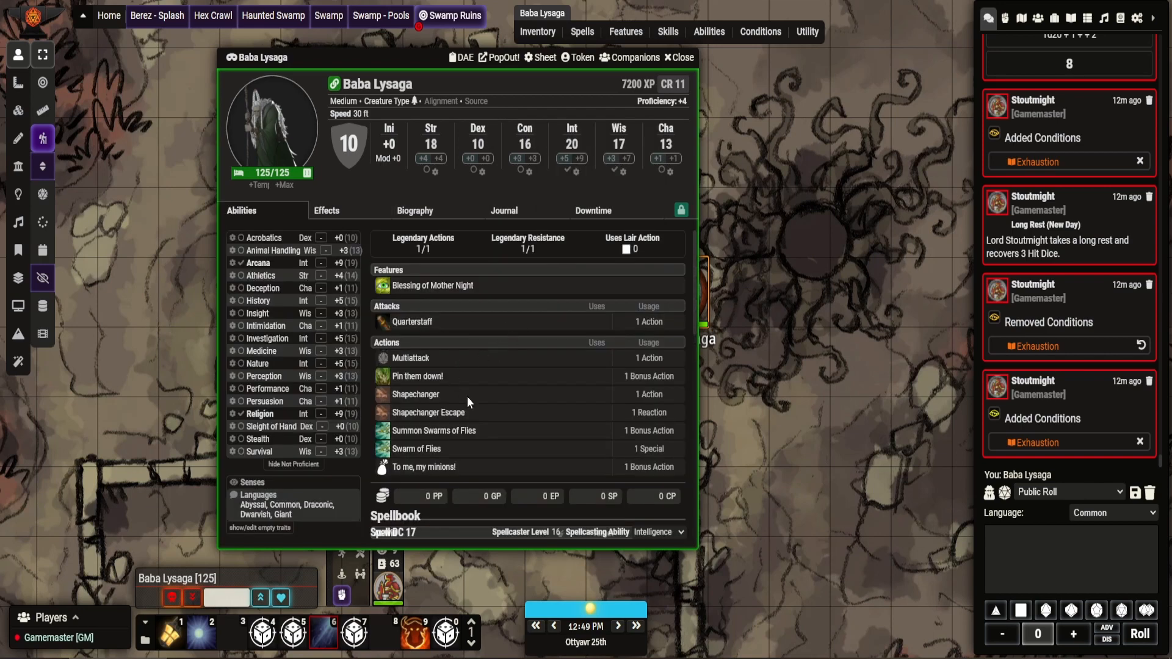
pyautogui.scroll(-2, 454, 412)
pyautogui.scroll(-1, 460, 416)
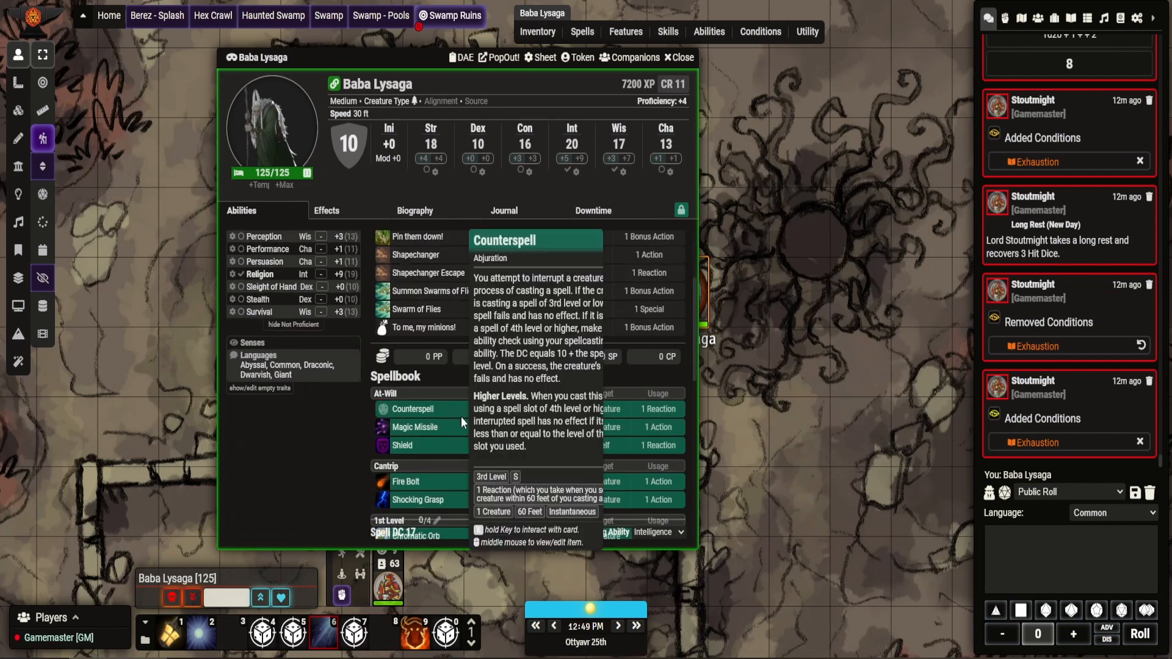
pyautogui.scroll(3, 474, 420)
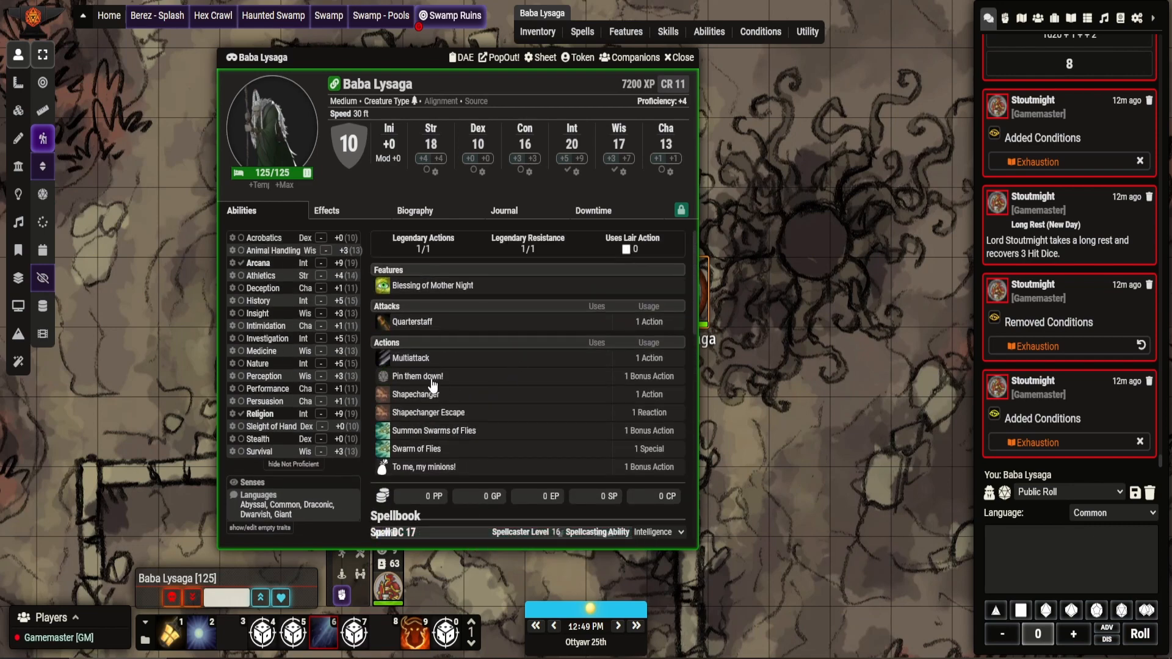
# - Edit the Pin them down! feature so its resource consumption uses 1 of the attribute resources.legact.value, and close it
pyautogui.rightClick(434, 378)
pyautogui.click(467, 404)
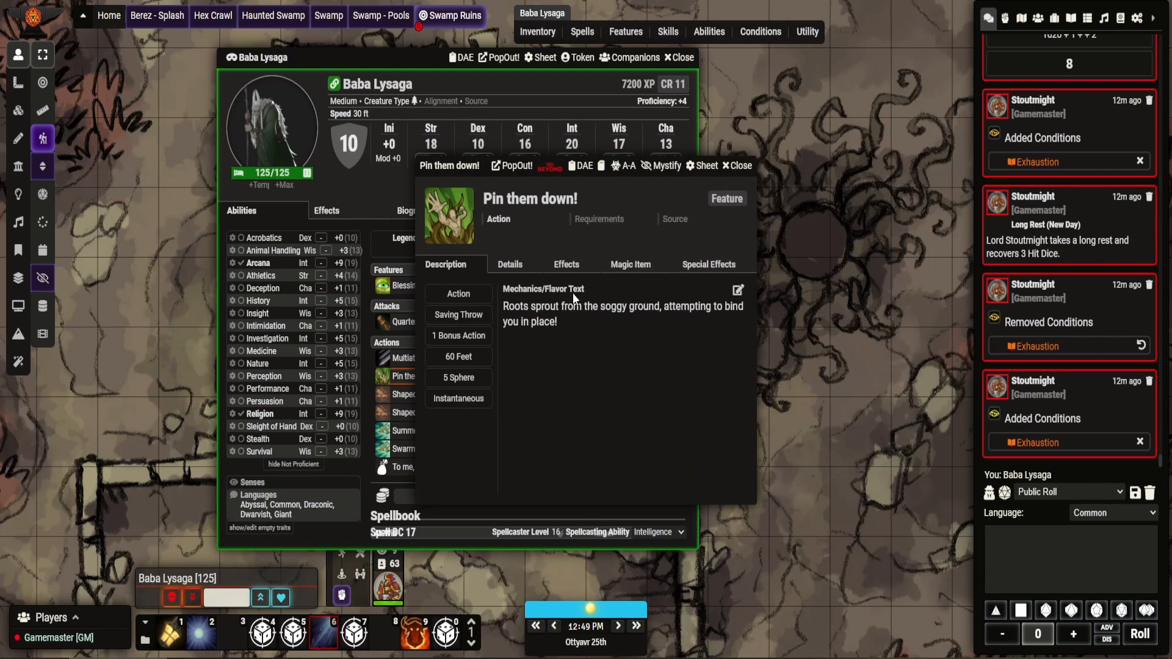
pyautogui.click(510, 265)
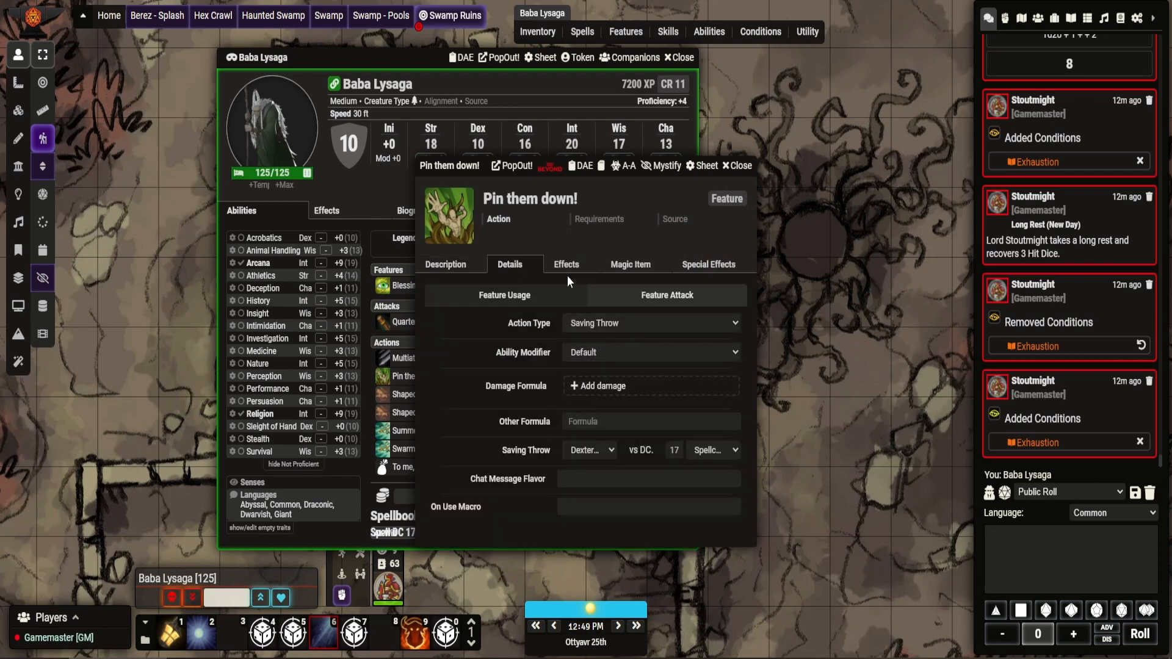
pyautogui.click(553, 308)
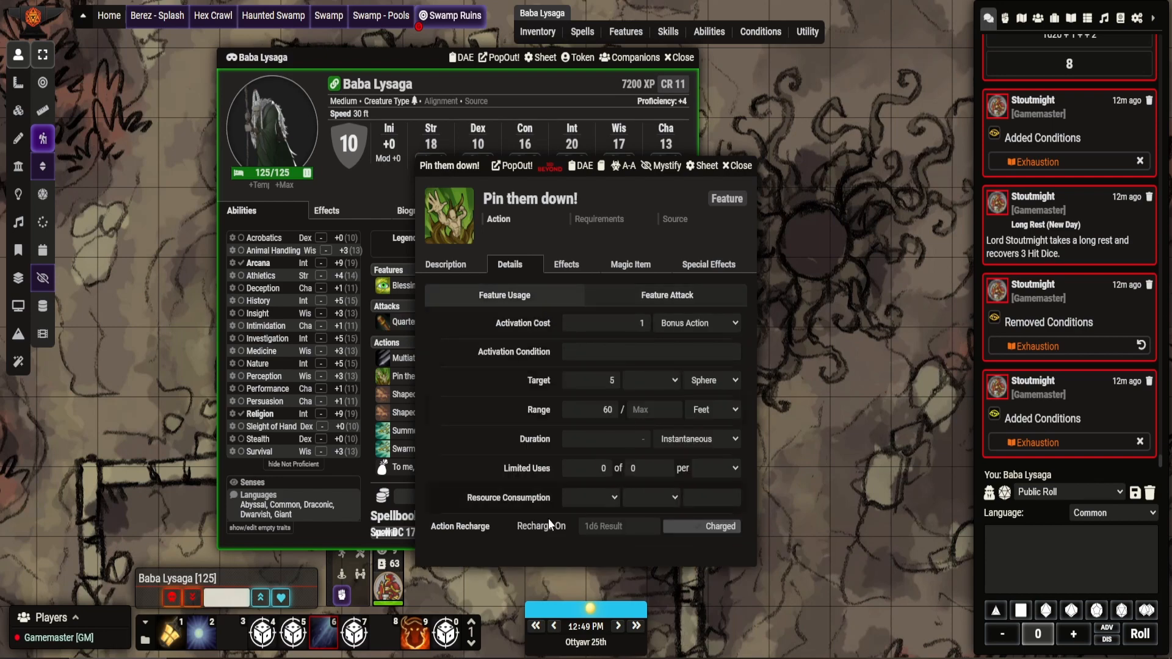
pyautogui.click(581, 503)
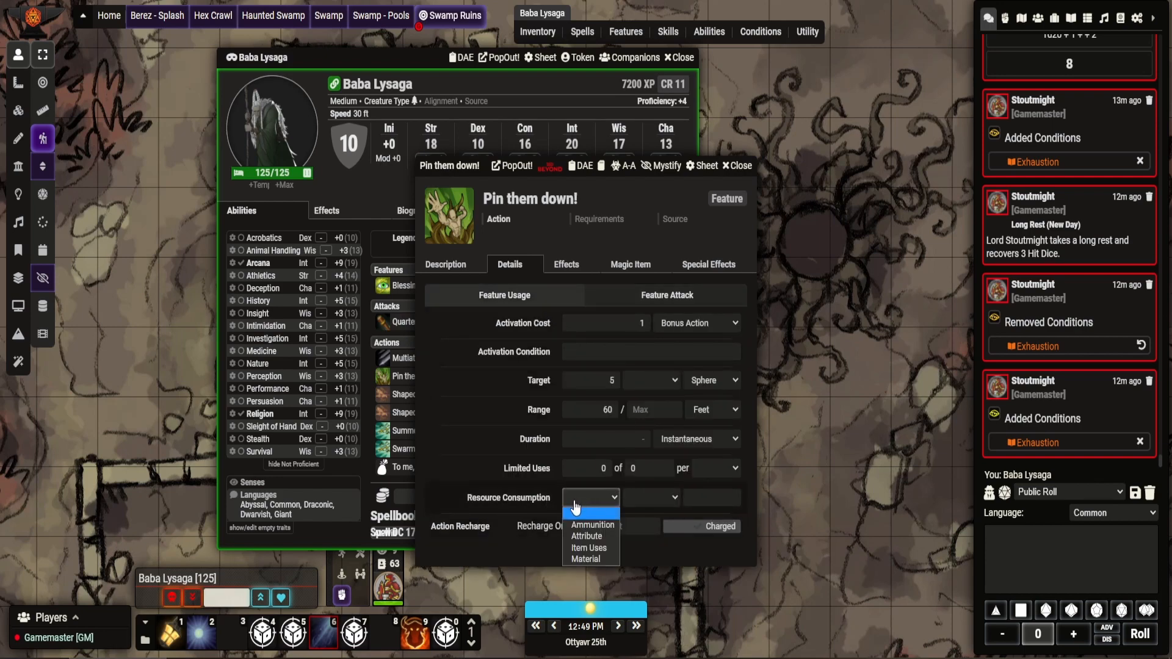
pyautogui.click(606, 537)
pyautogui.click(651, 503)
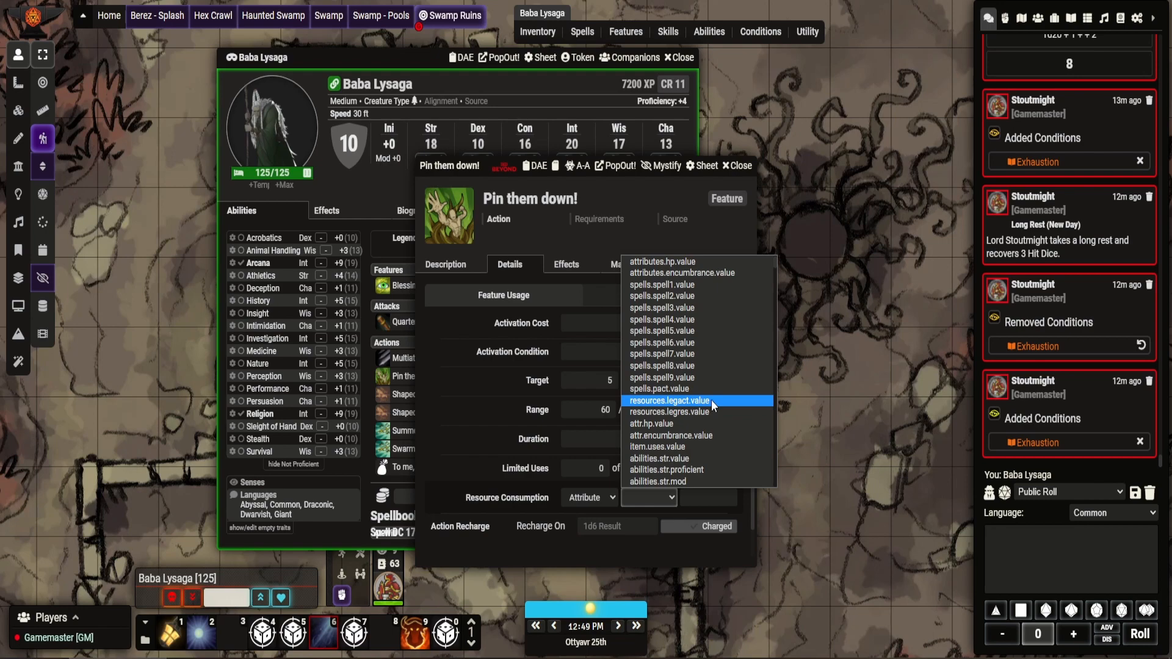
pyautogui.click(712, 400)
pyautogui.click(705, 492)
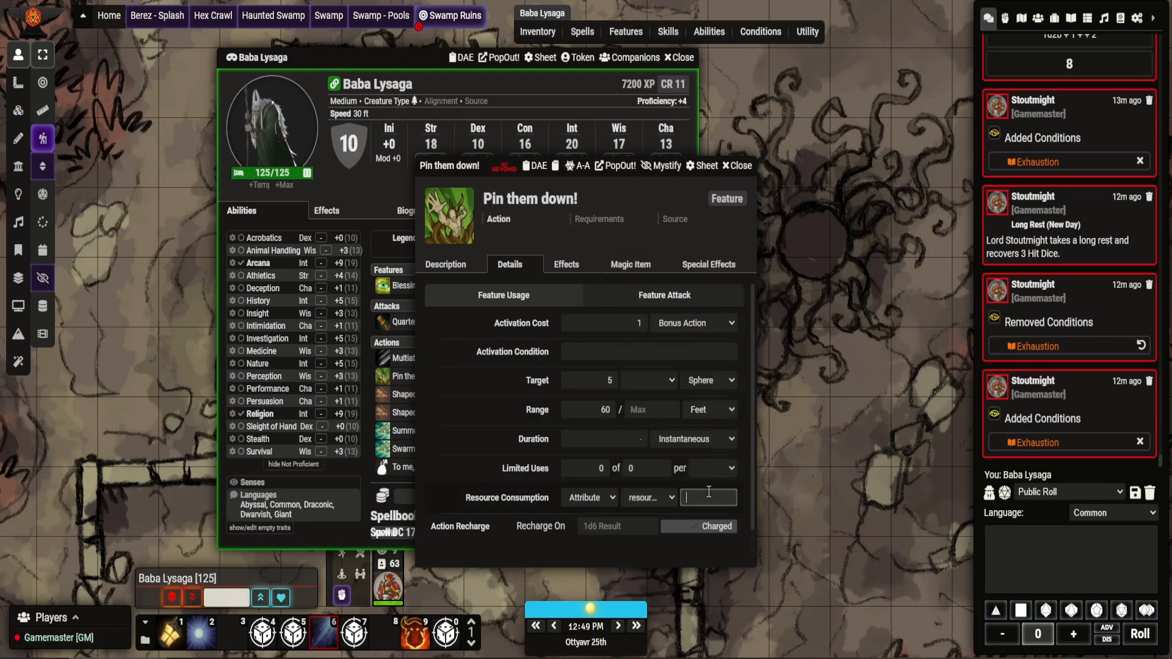
pyautogui.write('1')
pyautogui.click(738, 166)
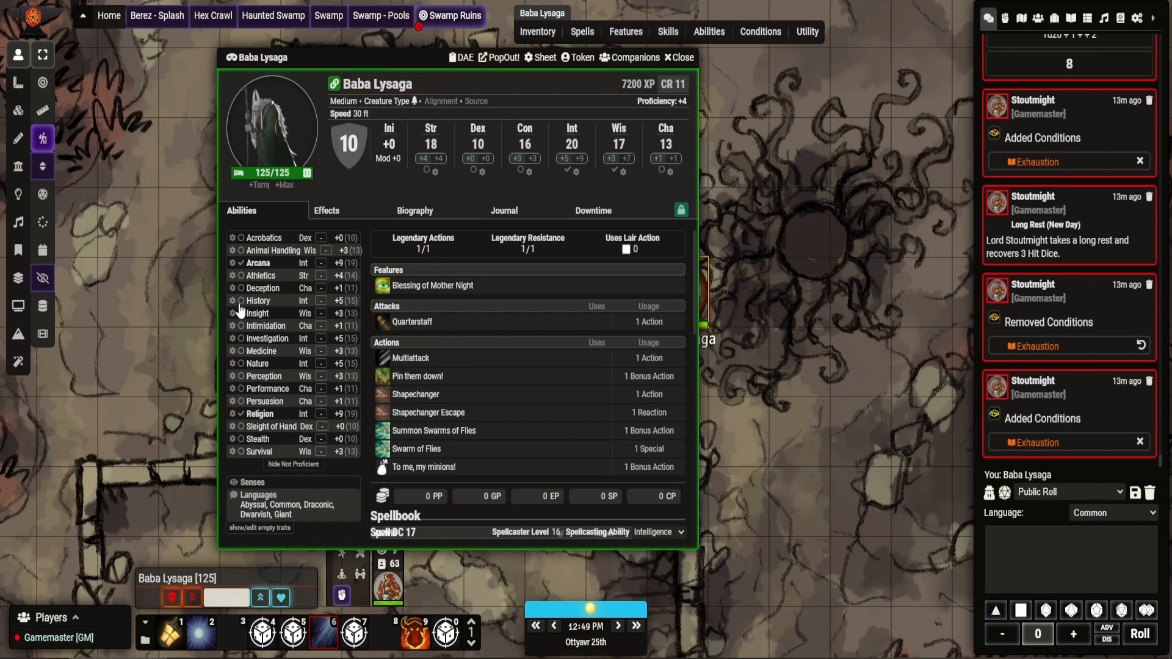
# - Examine Baba Lysaga's abilities page from the skills and features through the full spellbook to the 9th-level spells
pyautogui.moveTo(339, 143)
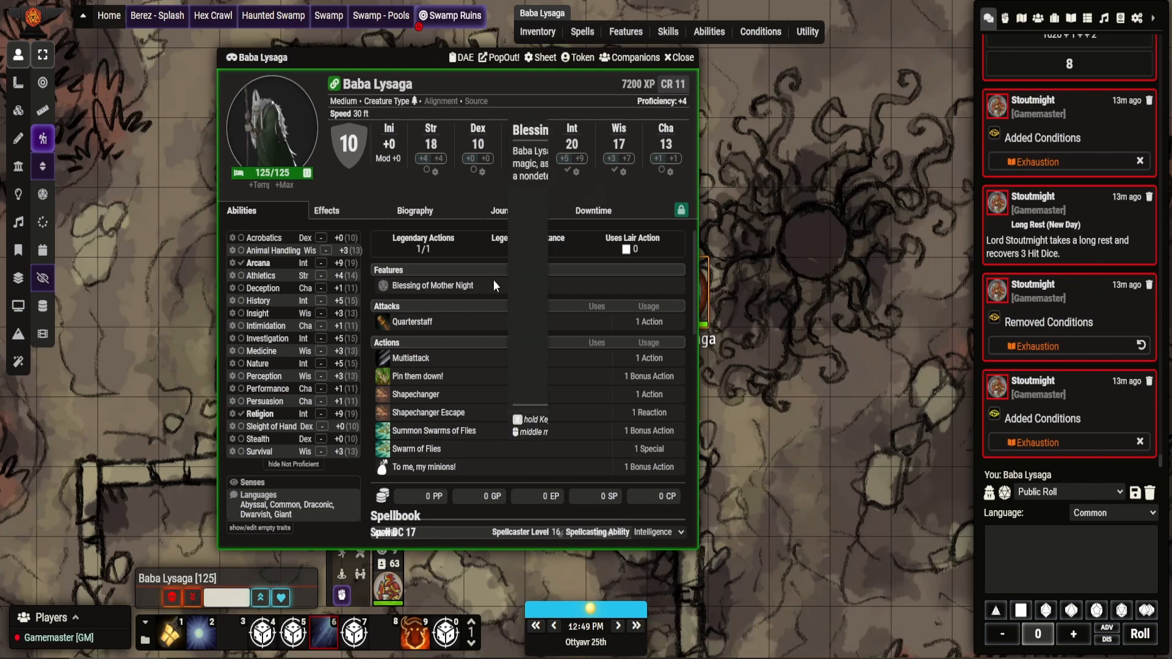
pyautogui.scroll(-5, 327, 379)
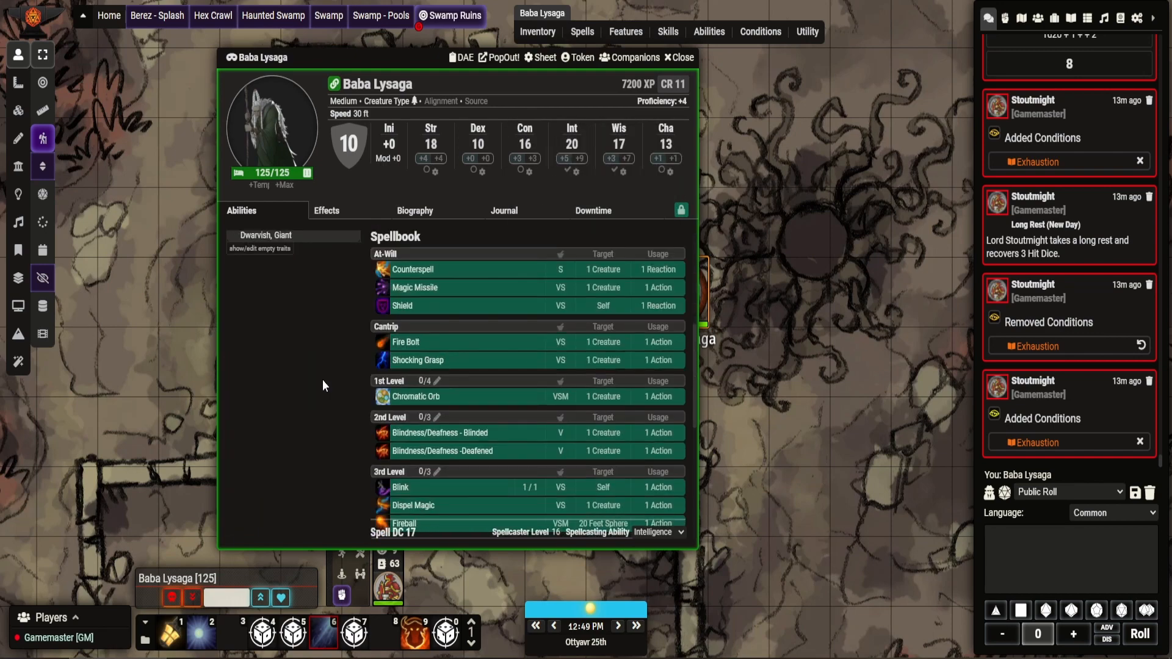
pyautogui.scroll(2, 327, 379)
pyautogui.scroll(3, 331, 382)
pyautogui.scroll(-6, 498, 328)
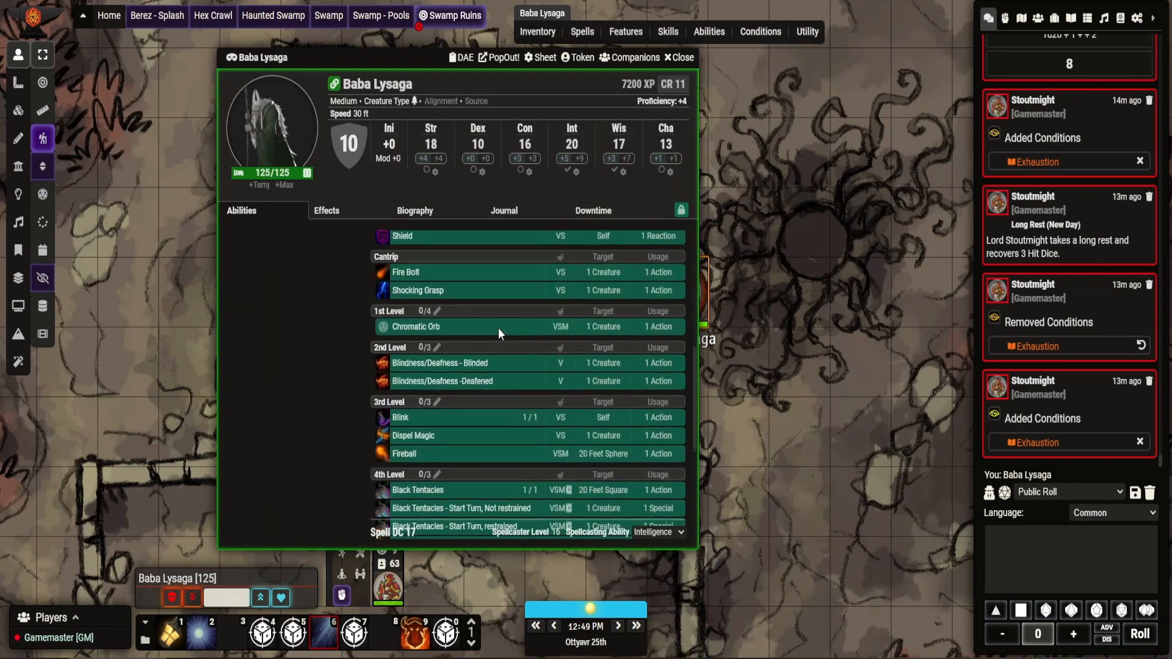
pyautogui.scroll(-3, 496, 327)
pyautogui.scroll(-3, 496, 328)
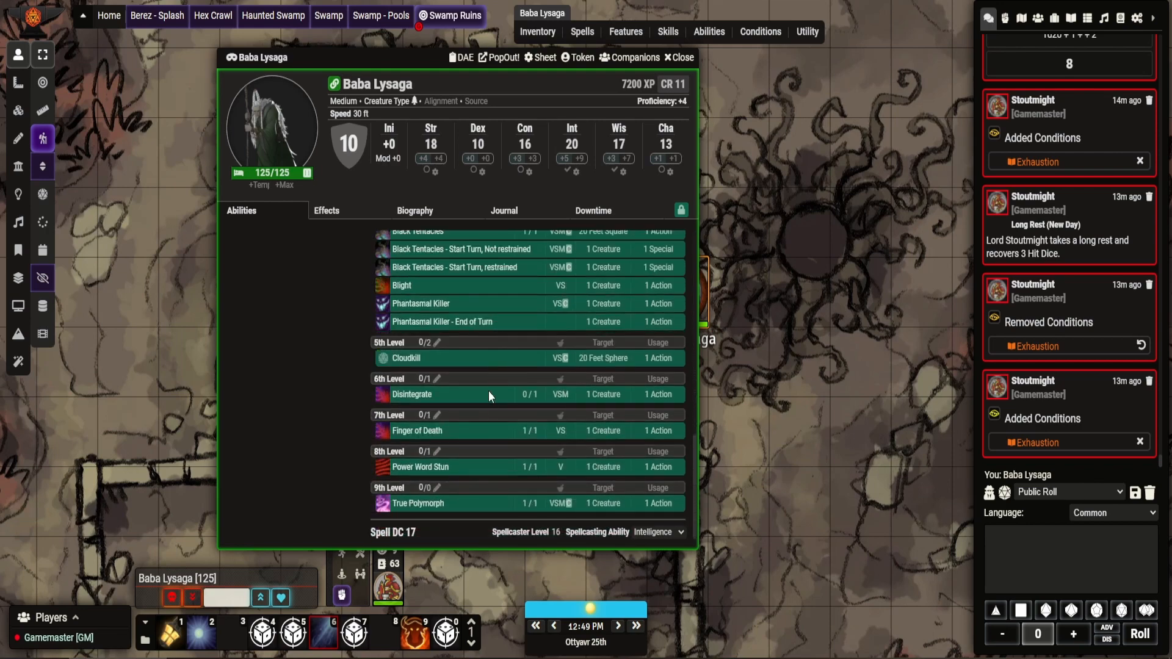
pyautogui.scroll(1, 504, 430)
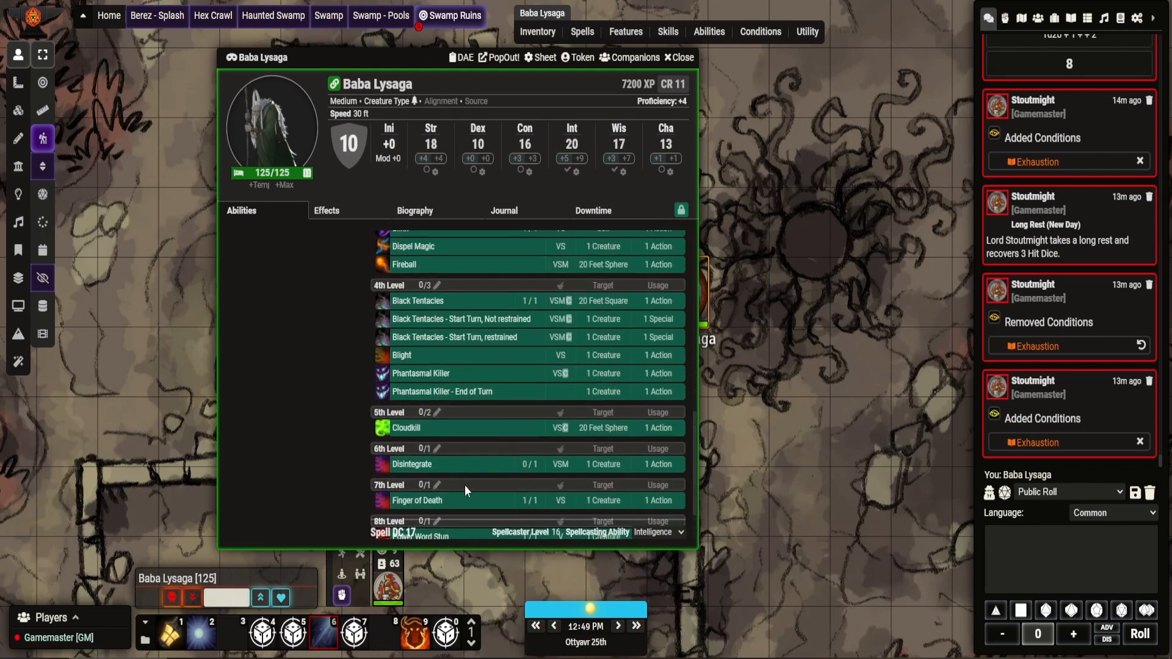
pyautogui.scroll(-1, 482, 484)
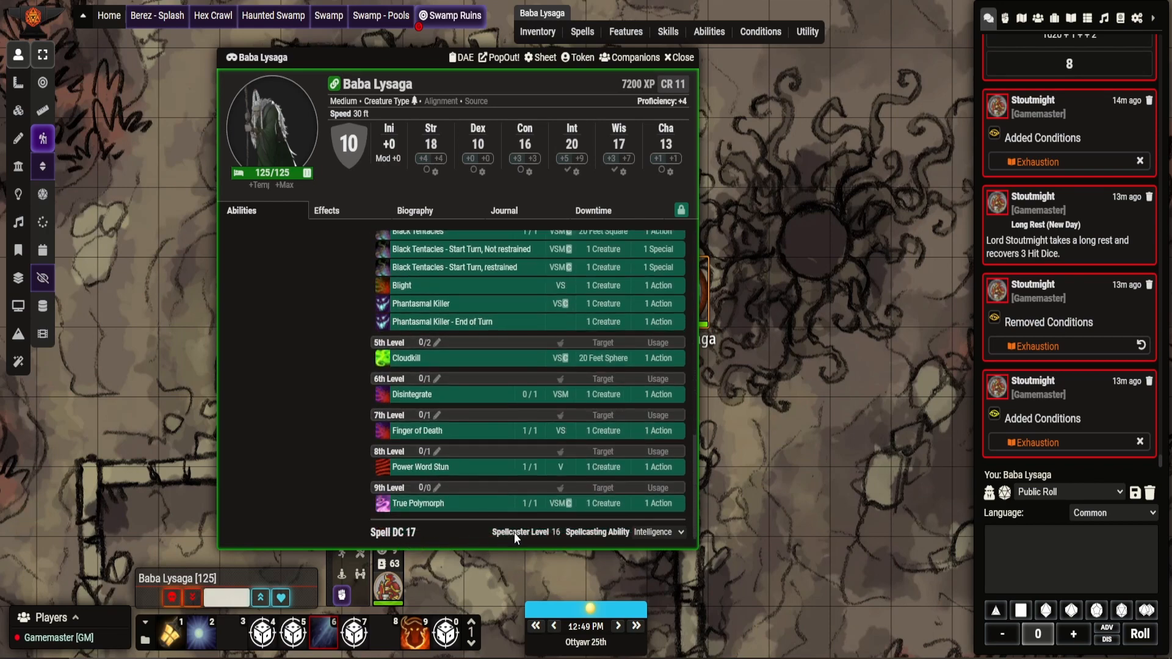
# - View the choices for Baba Lysaga's spellcasting ability without changing it, and select the spellcaster level field
pyautogui.click(659, 533)
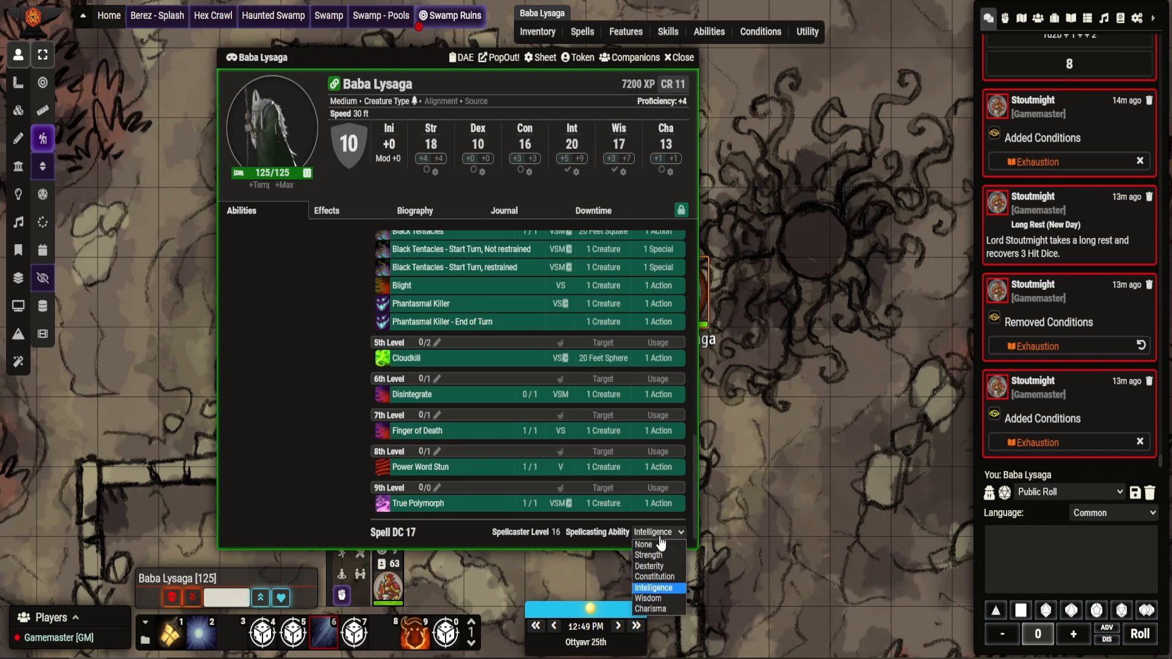
pyautogui.click(661, 534)
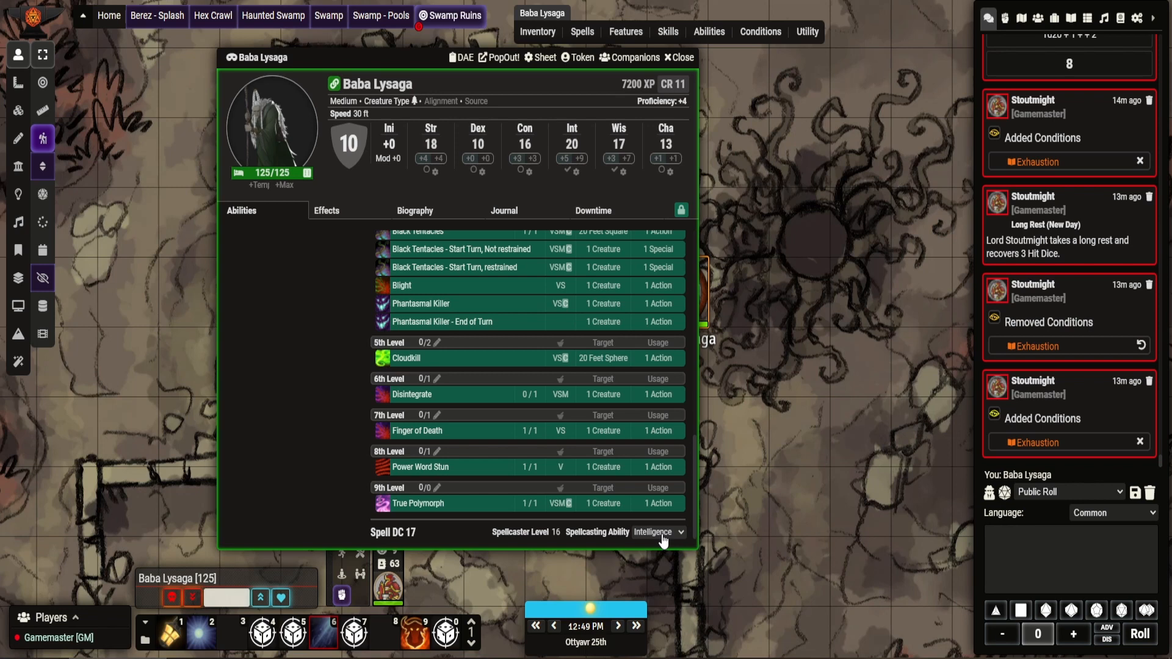
pyautogui.click(663, 541)
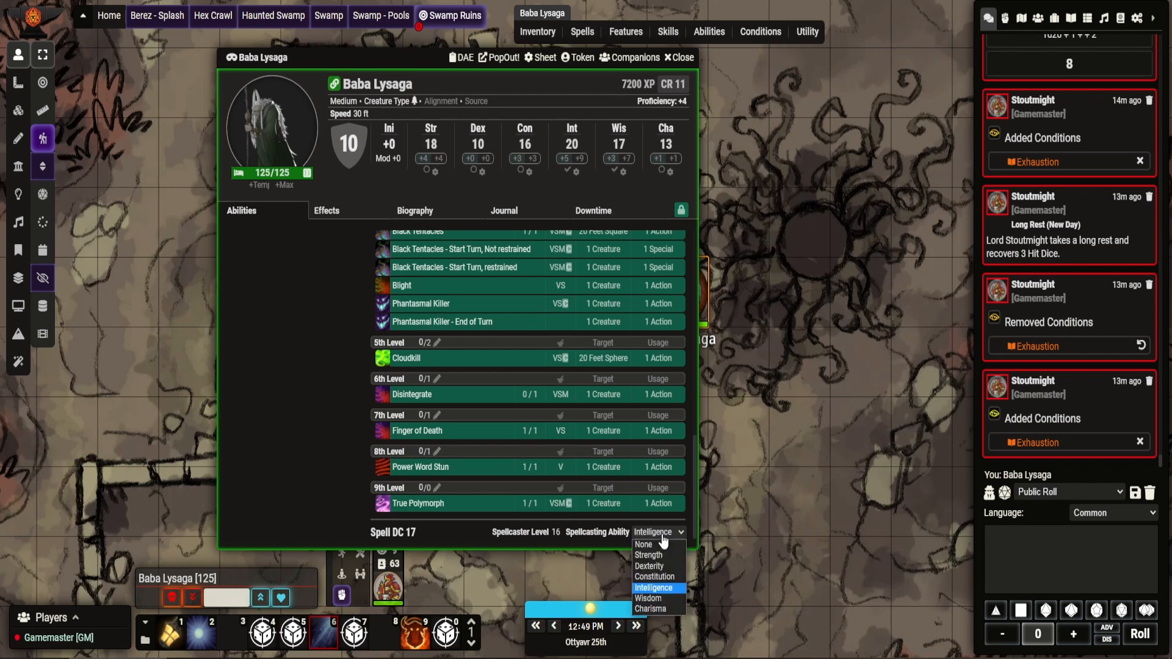
pyautogui.click(663, 541)
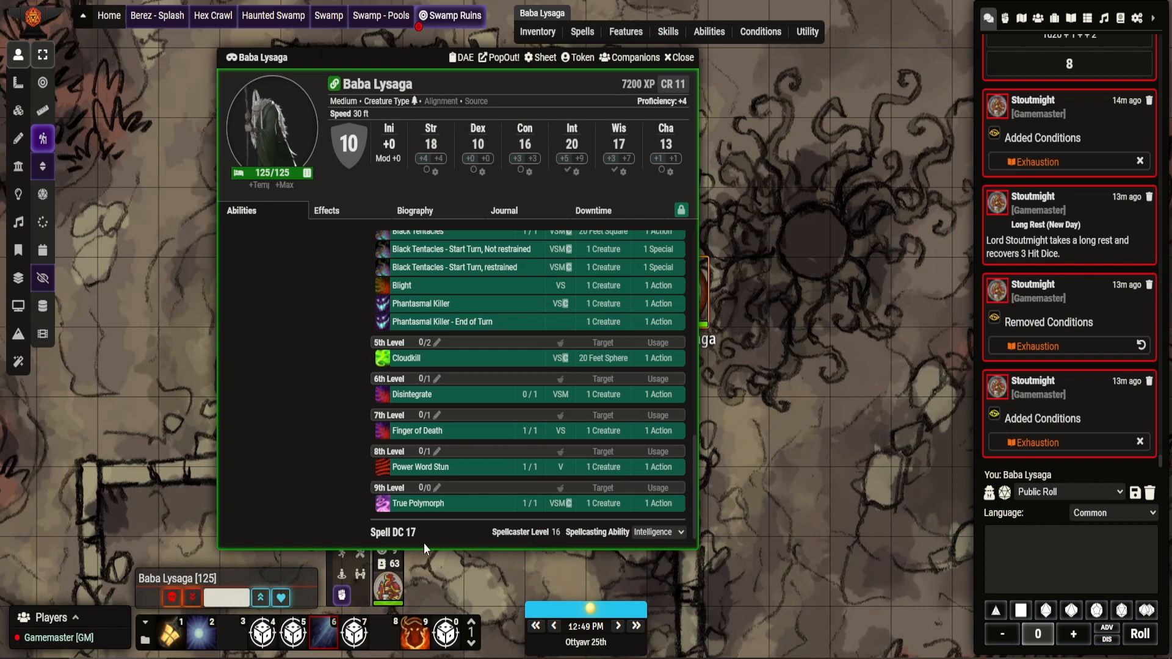
pyautogui.click(556, 535)
# - View Counterspell's preparation, favorite and edit options, and expand its full description in the spellbook
pyautogui.scroll(10, 520, 448)
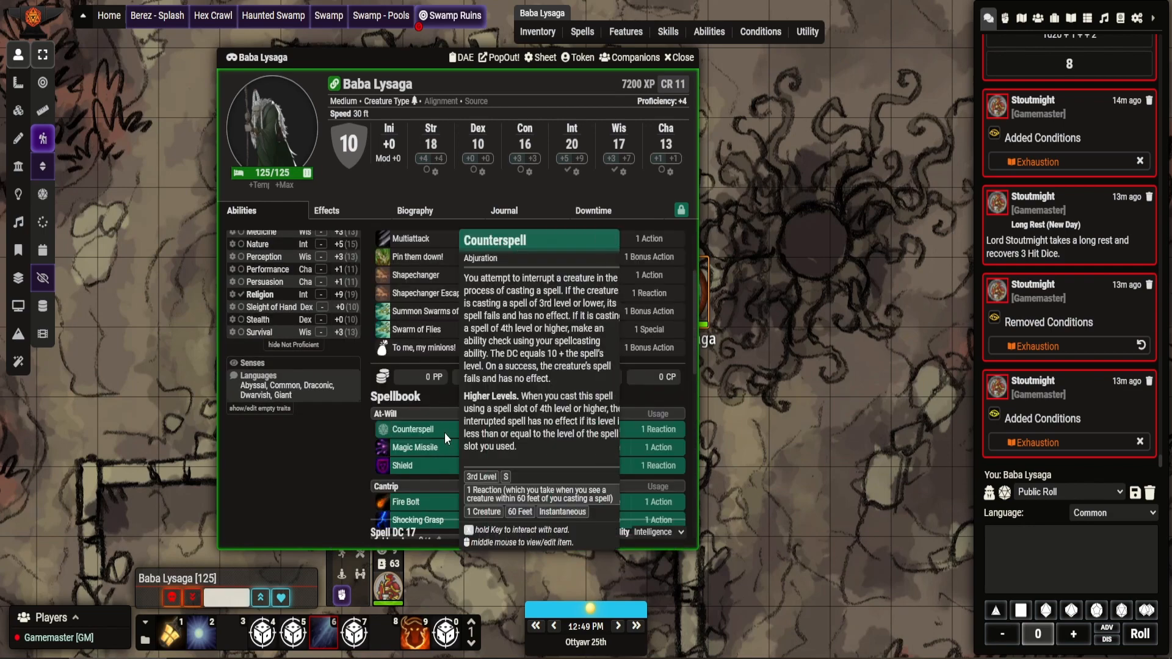
pyautogui.rightClick(435, 431)
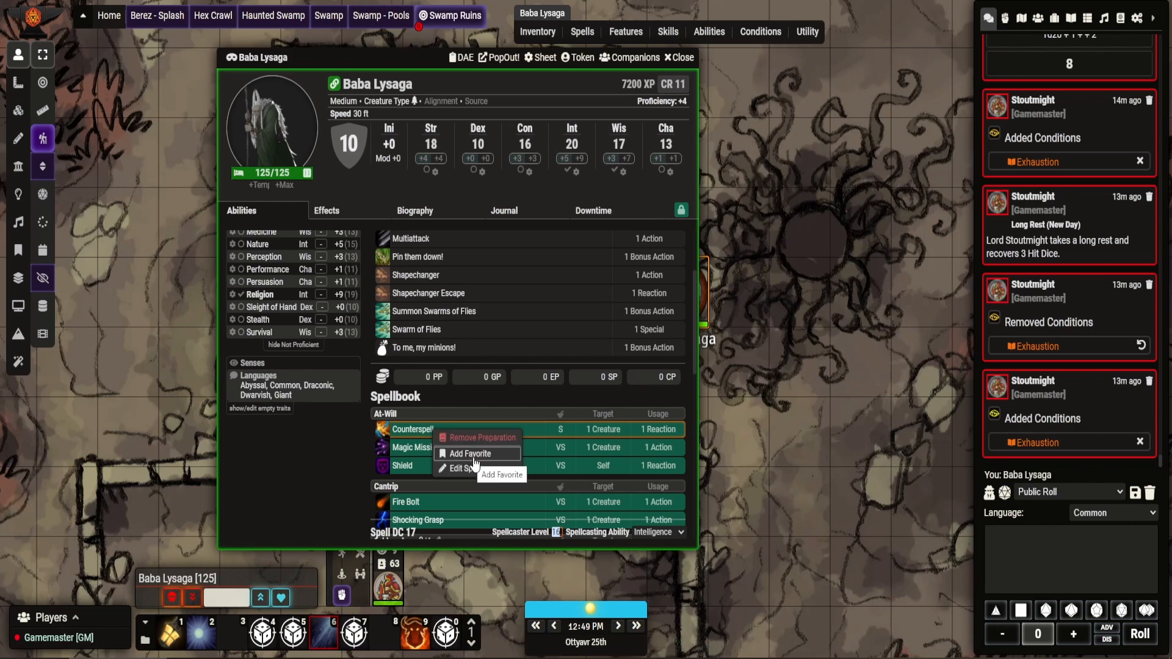
pyautogui.click(425, 431)
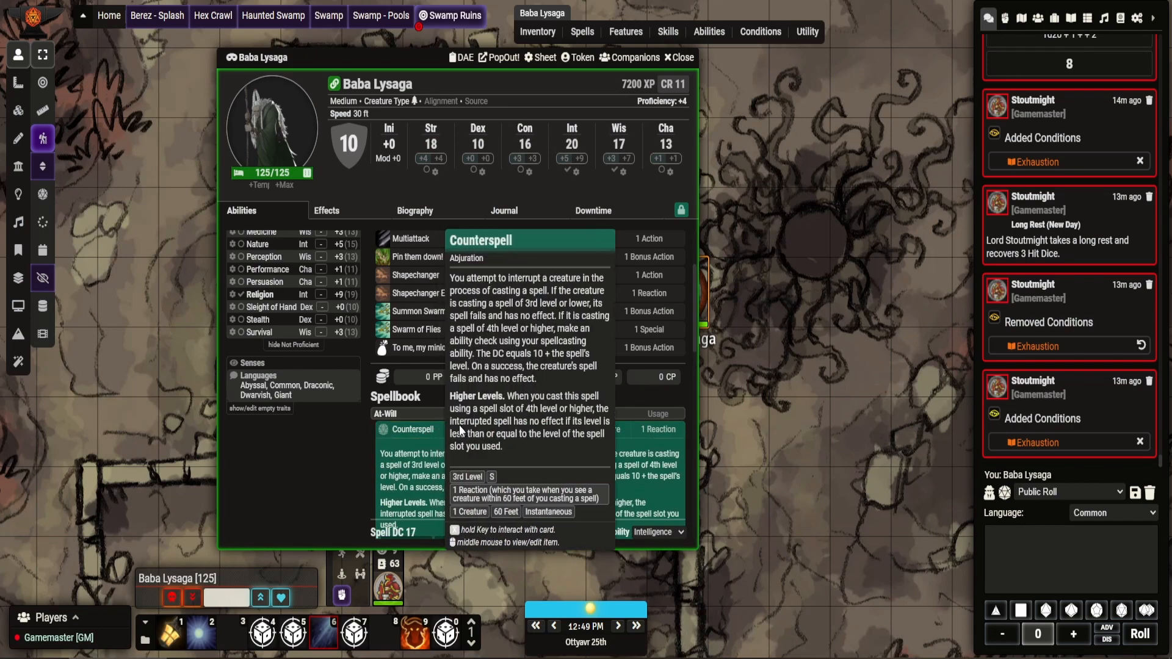
pyautogui.scroll(-3, 519, 411)
pyautogui.scroll(1, 504, 363)
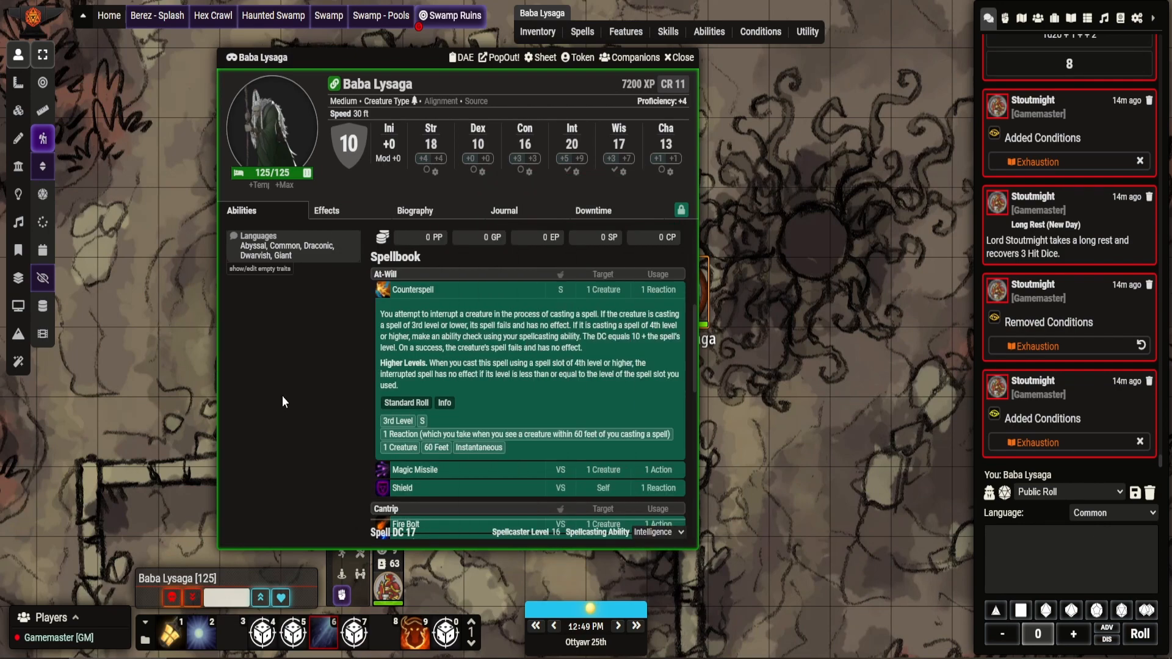
# - Review Baba Lysaga's skills, traits and features again, and open her temporary, passive, inactive and unavailable effects lists
pyautogui.scroll(3, 285, 375)
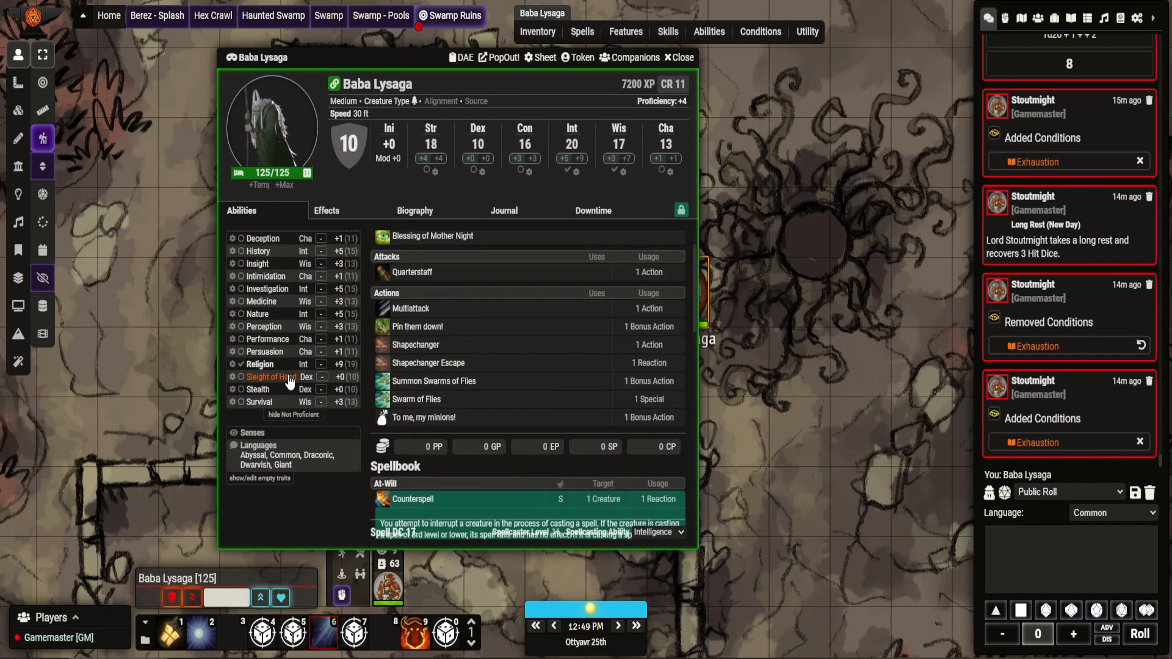
pyautogui.scroll(1, 293, 381)
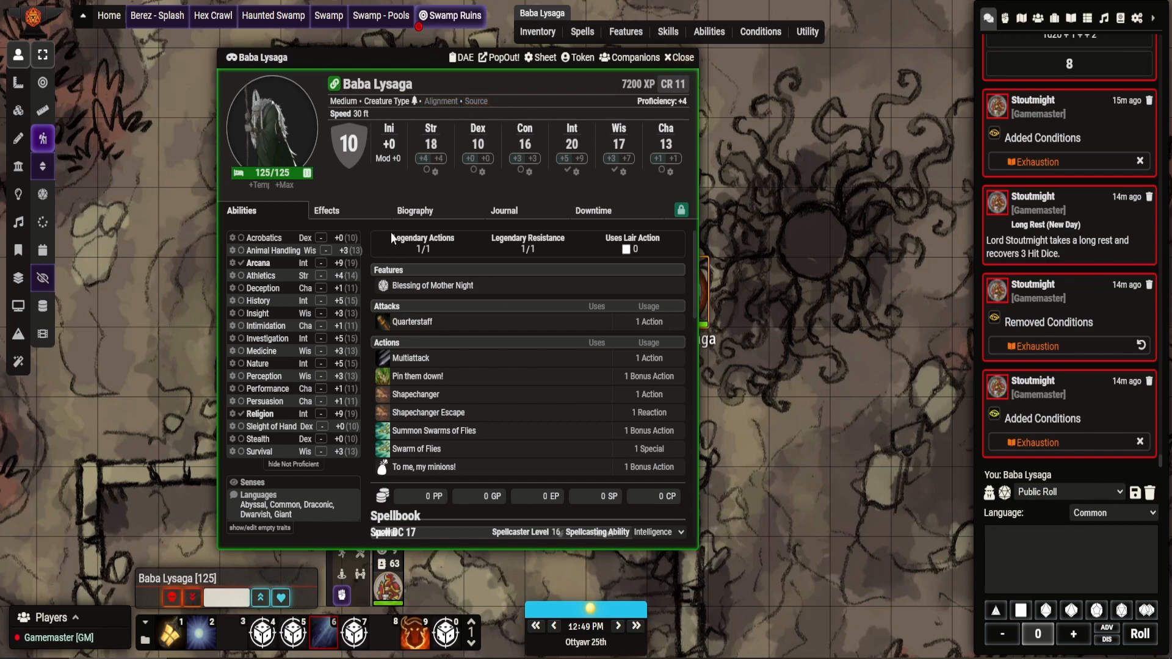
pyautogui.click(354, 215)
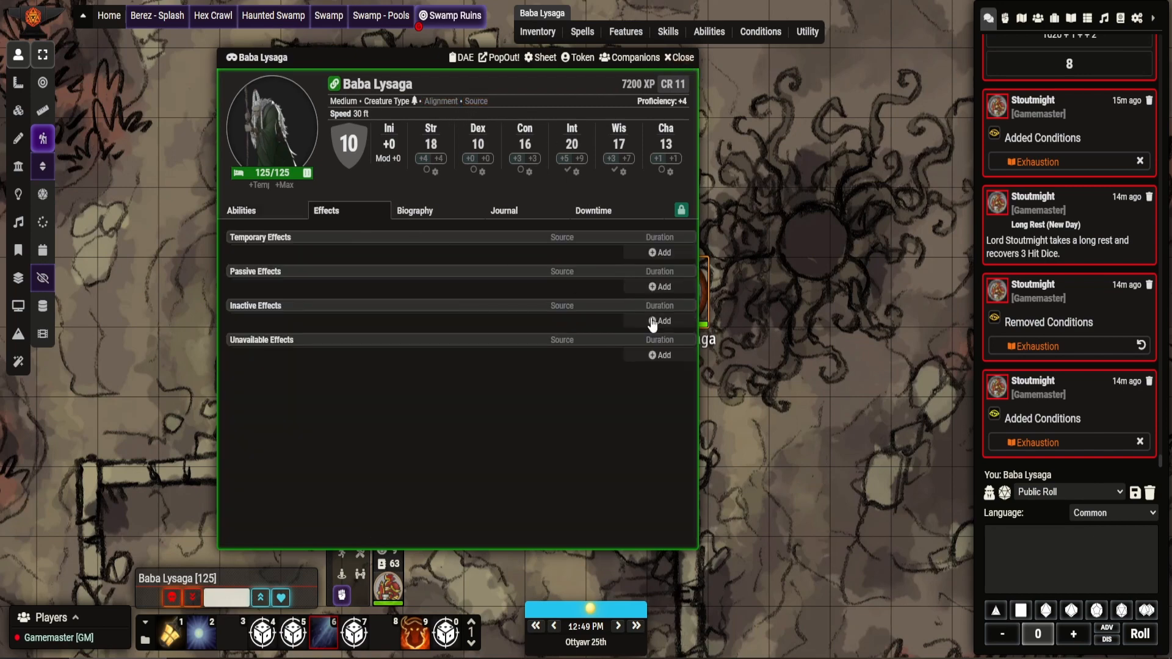
# - Look through Baba Lysaga's downtime, journal, biography, effects and abilities pages, and close her sheet
pyautogui.click(595, 212)
pyautogui.click(512, 212)
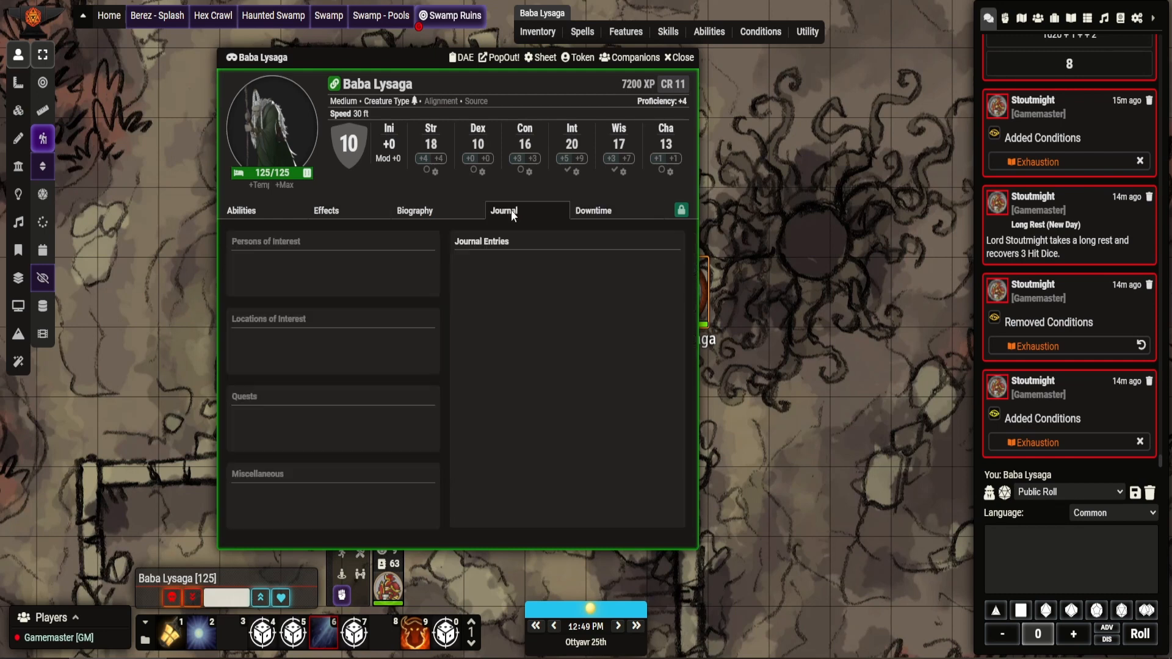
pyautogui.click(422, 211)
pyautogui.click(341, 211)
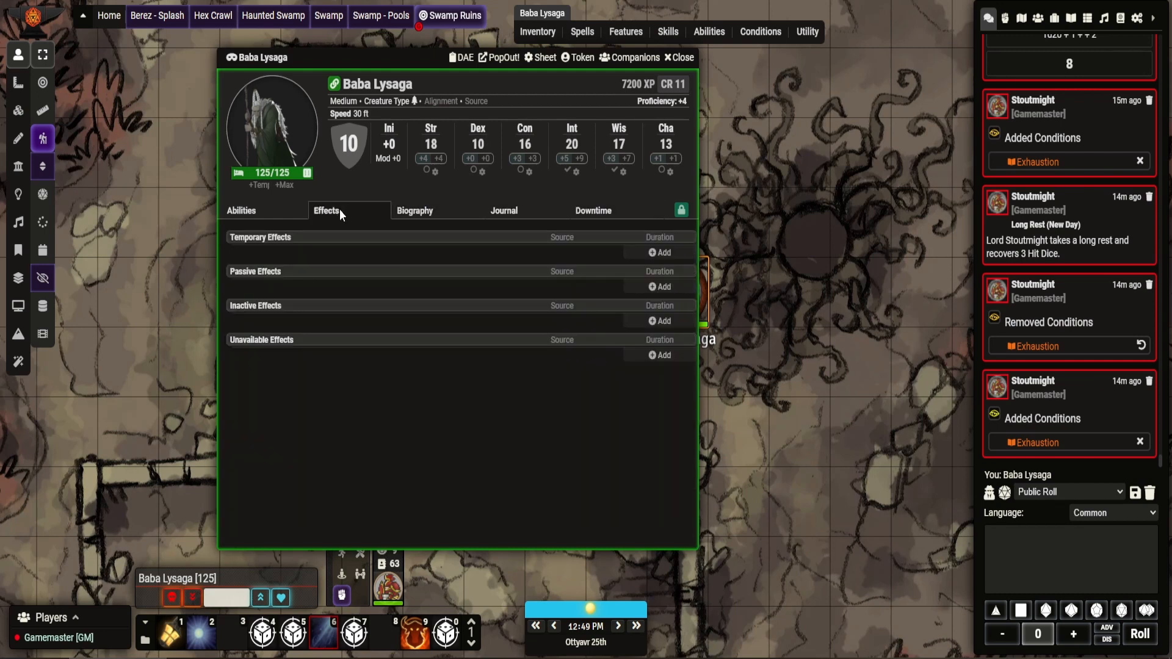
pyautogui.click(257, 211)
pyautogui.click(327, 212)
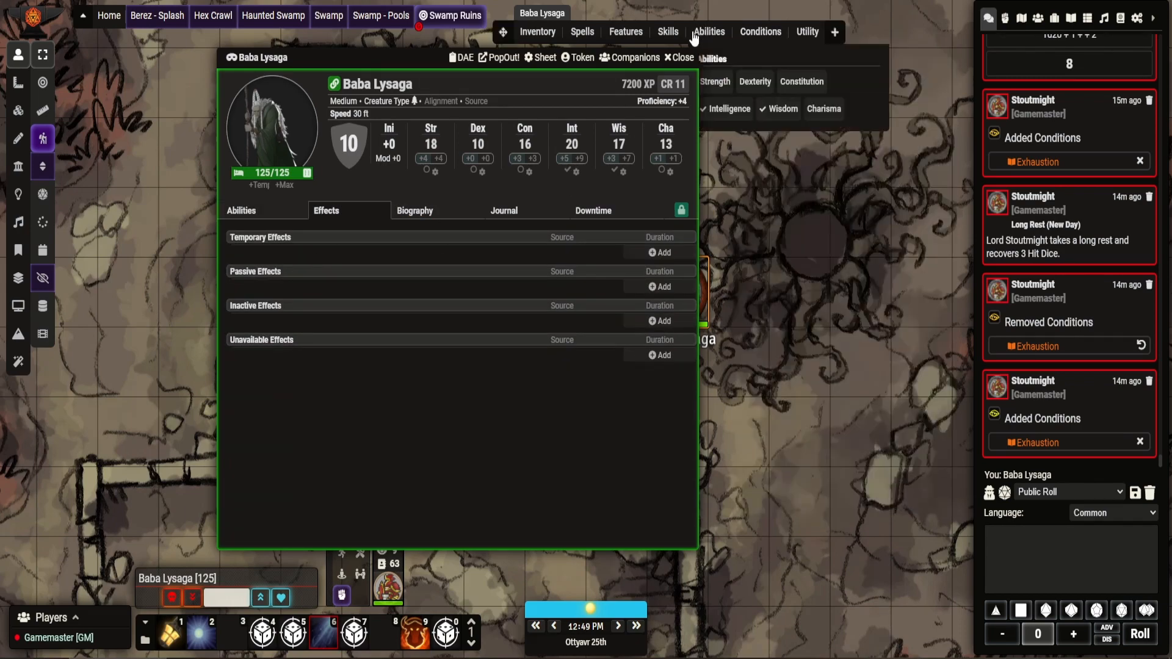
pyautogui.click(678, 57)
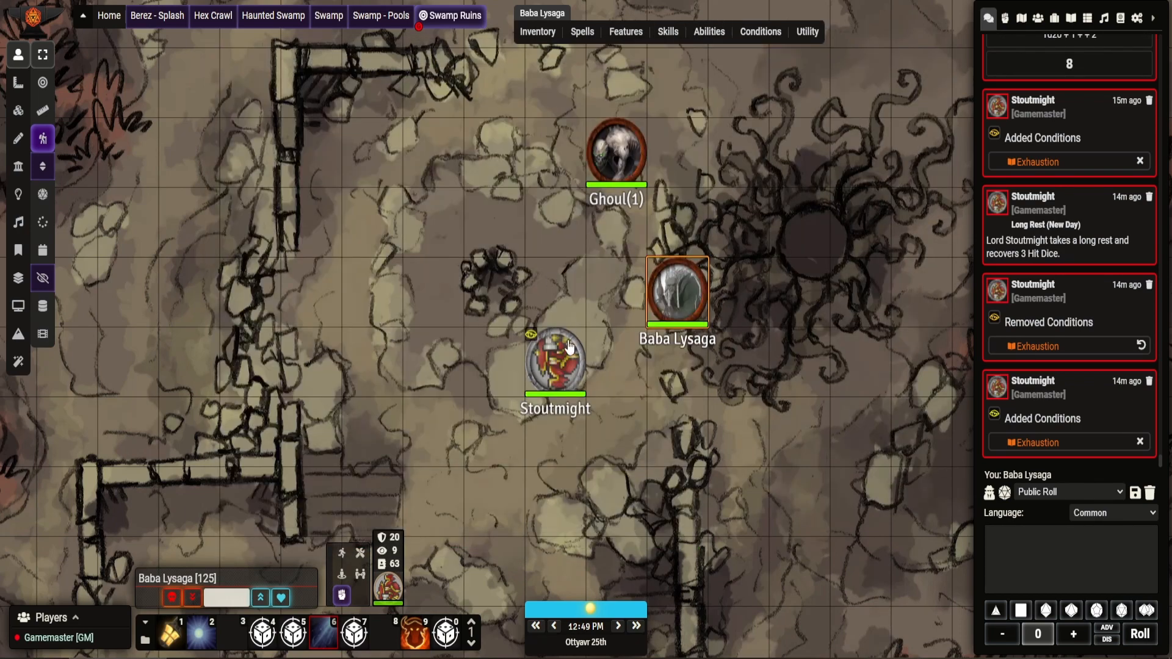
# - View Lord Stoutmight's effects list and the toggle, edit and delete options for AC+2 and Exhaustion 1, and close his sheet
pyautogui.click(554, 365)
pyautogui.doubleClick(554, 366)
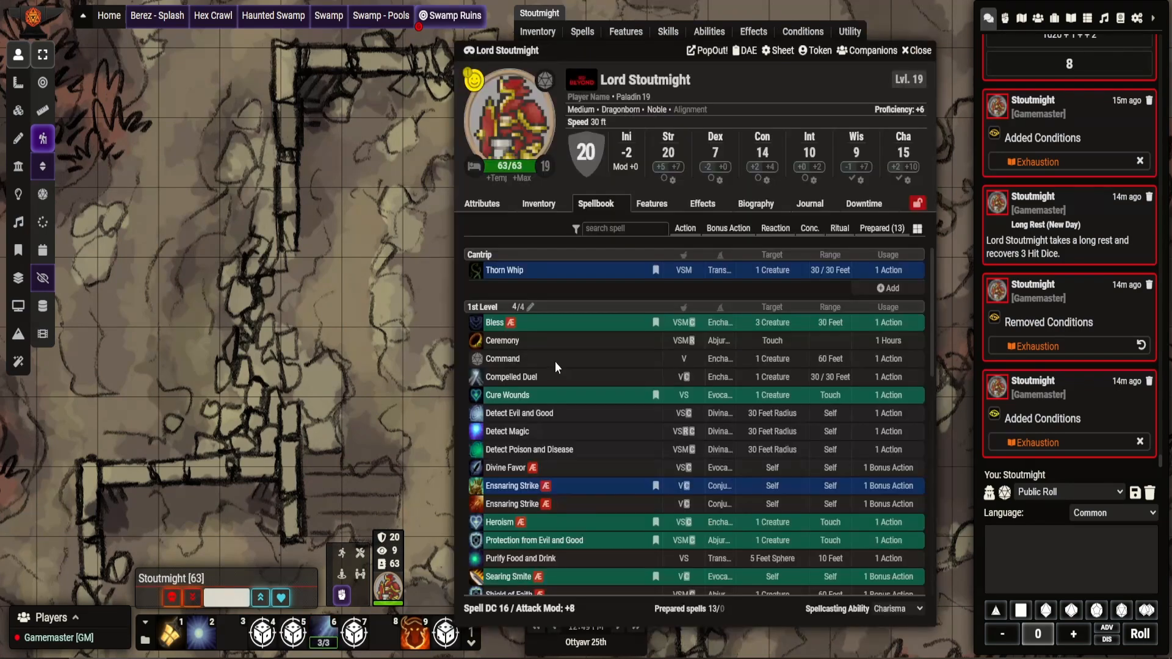
pyautogui.click(701, 210)
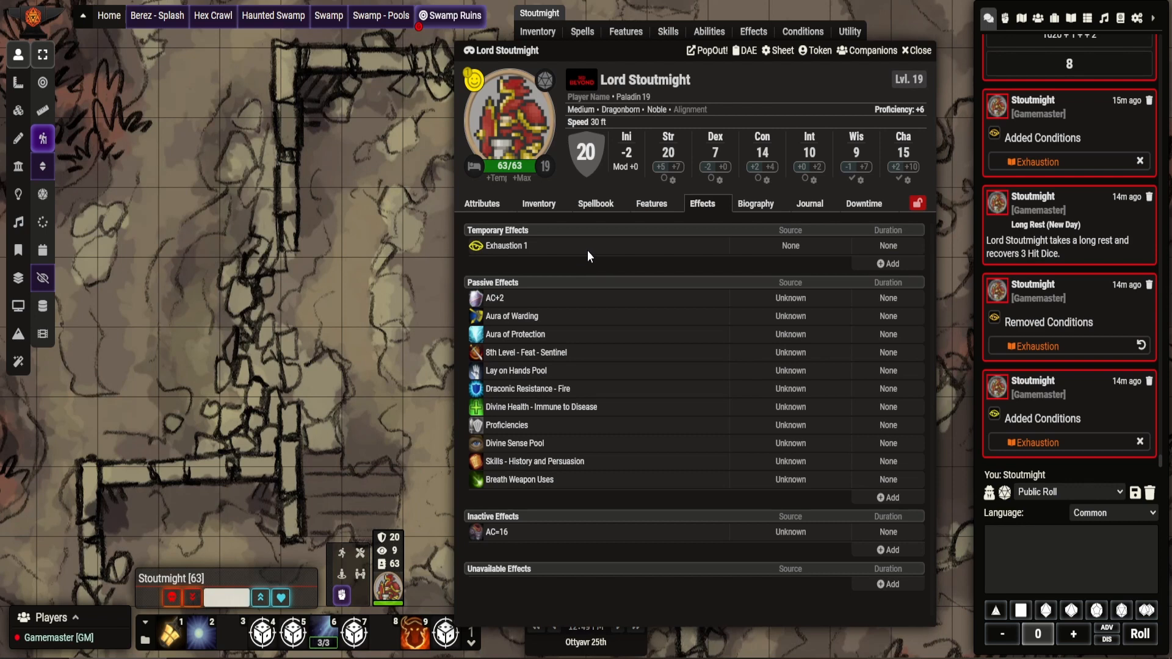
pyautogui.rightClick(503, 298)
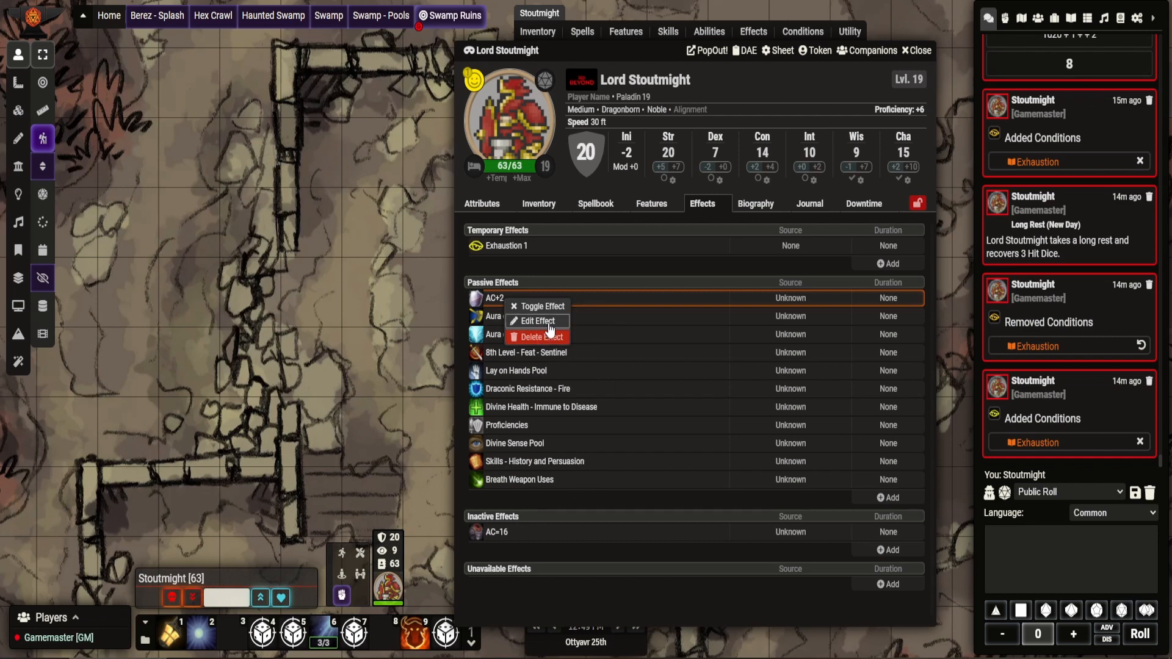
pyautogui.rightClick(535, 245)
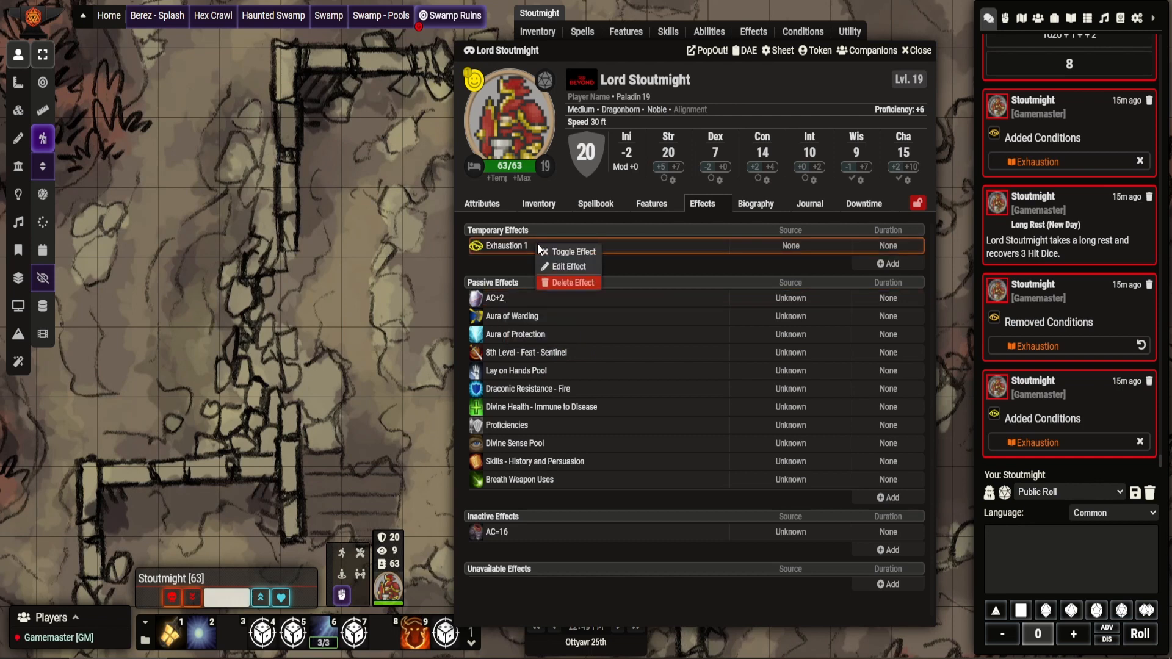
pyautogui.click(510, 265)
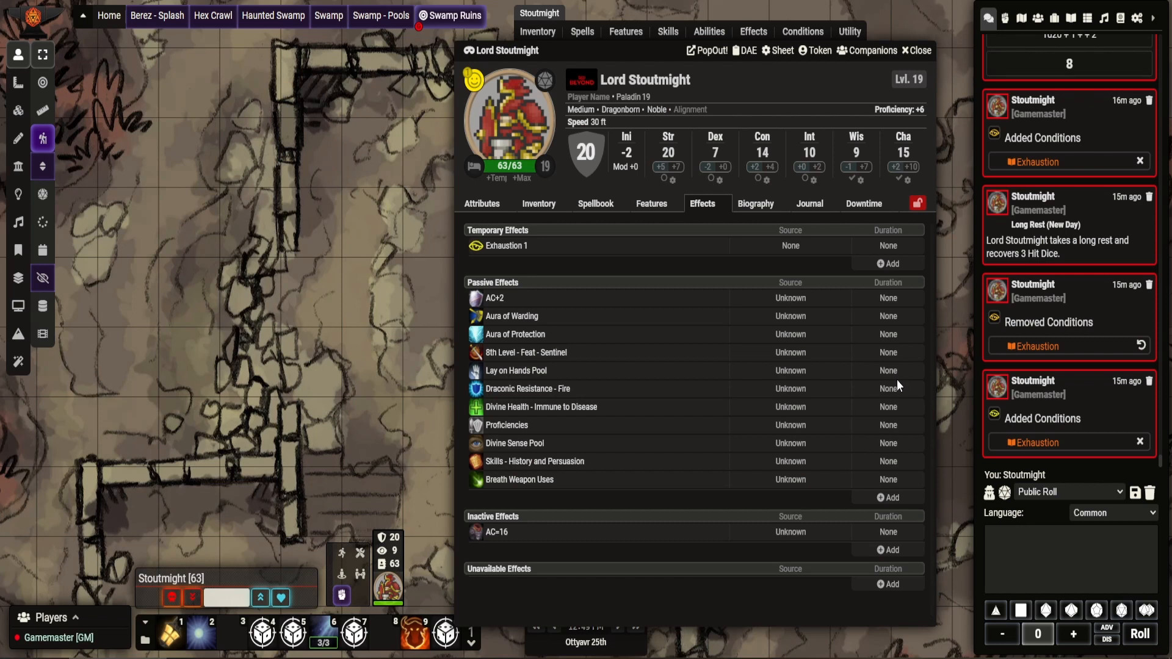
pyautogui.click(915, 50)
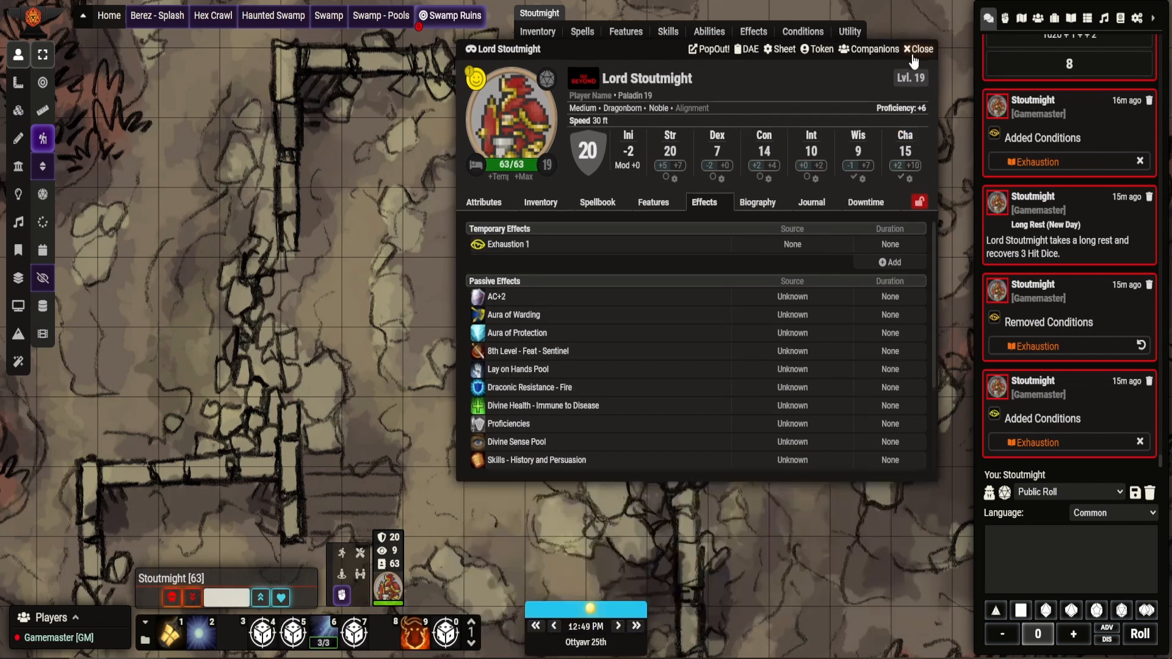